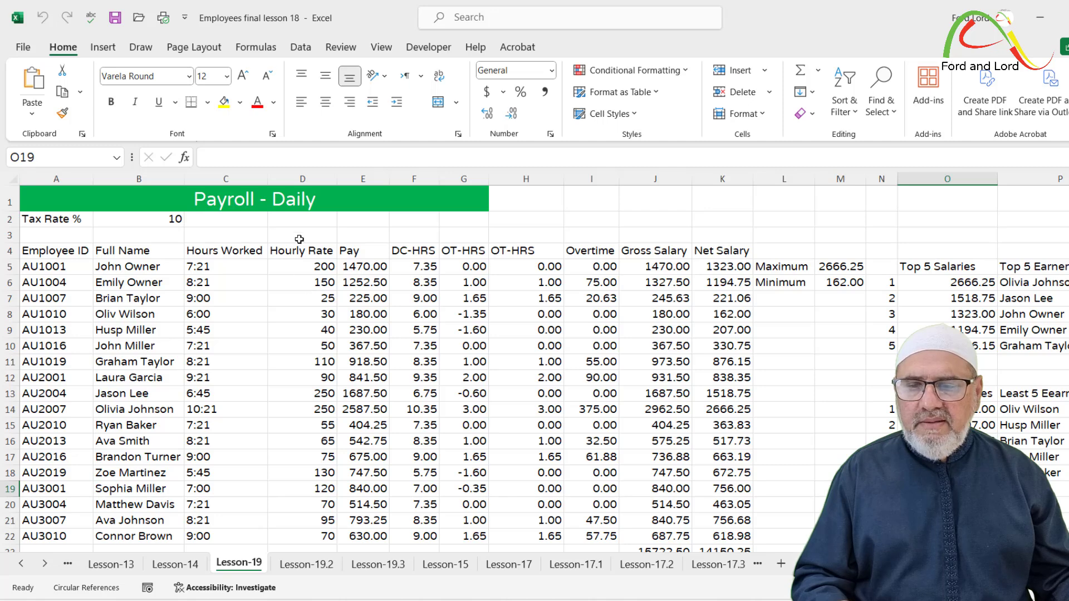
Hide the Hours Worked column C and columns E through J, from Pay to Gross Salary
click(226, 179)
right_click(226, 180)
click(261, 435)
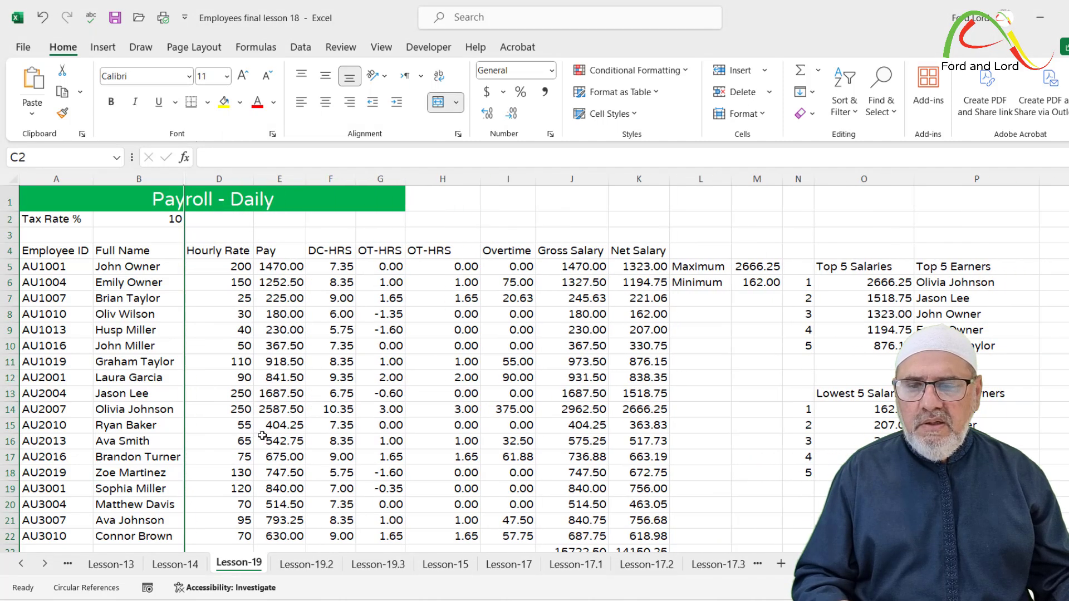
click(280, 179)
drag(280, 180, 569, 187)
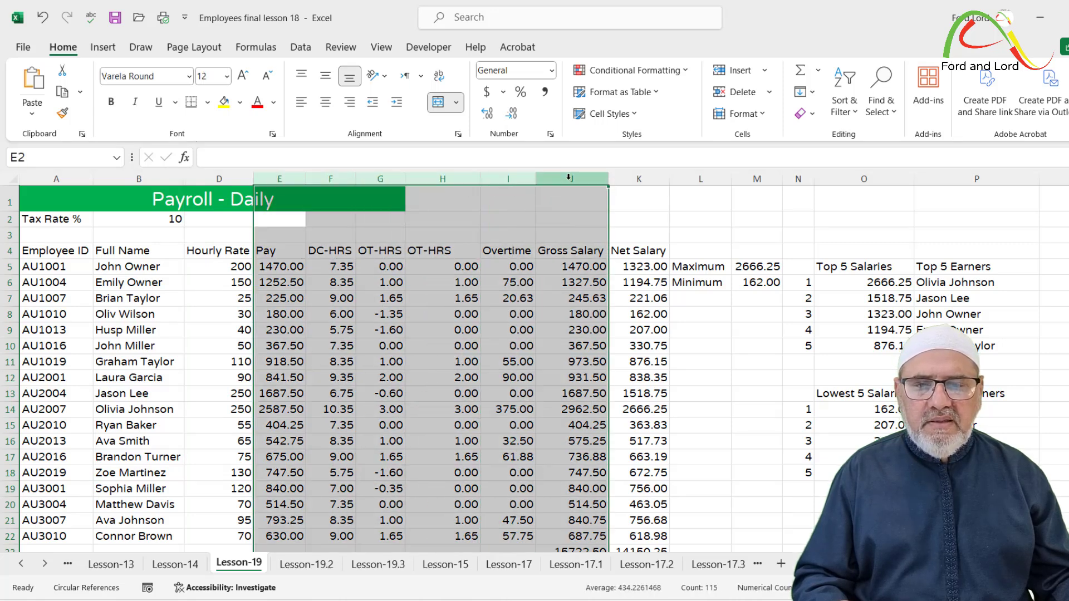
right_click(568, 184)
click(605, 437)
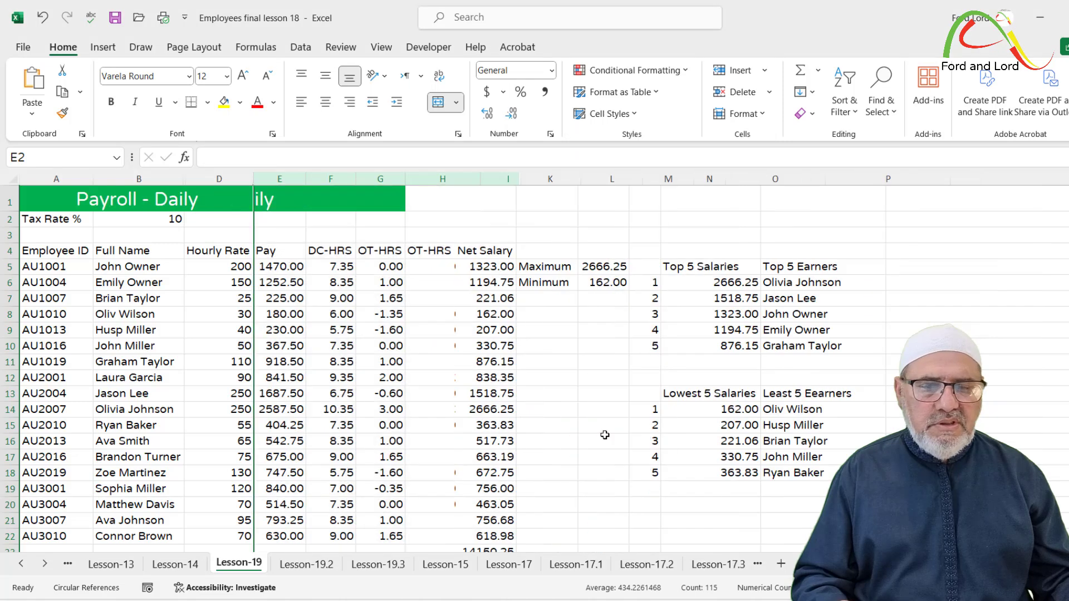
click(397, 427)
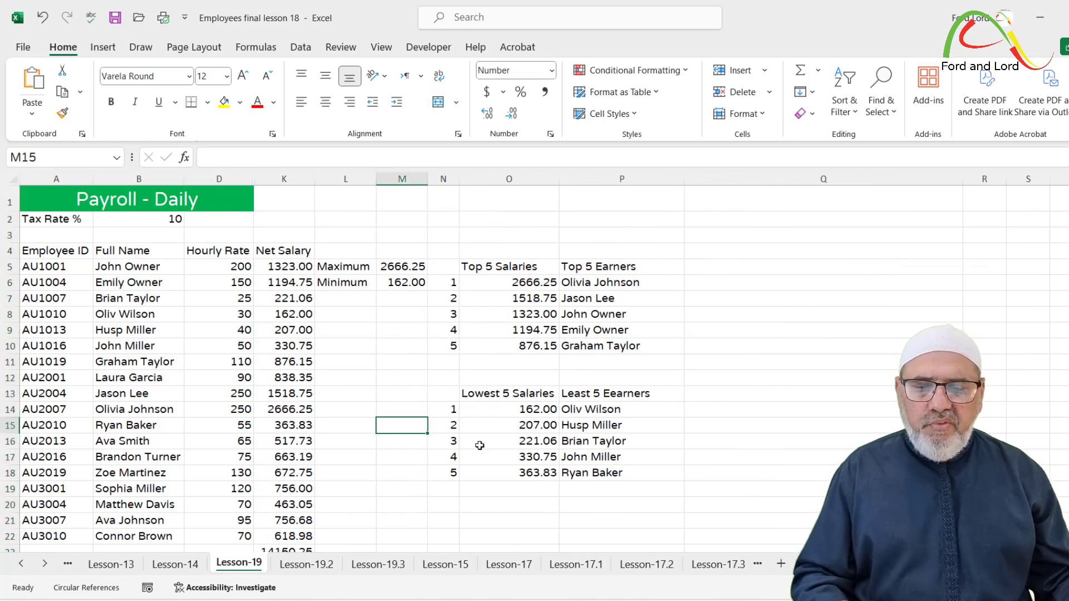
Examine the formulas behind the first salary and earner entries in the Top 5 and Lowest 5 tables, cells O6, P6, O14 and P14
click(521, 281)
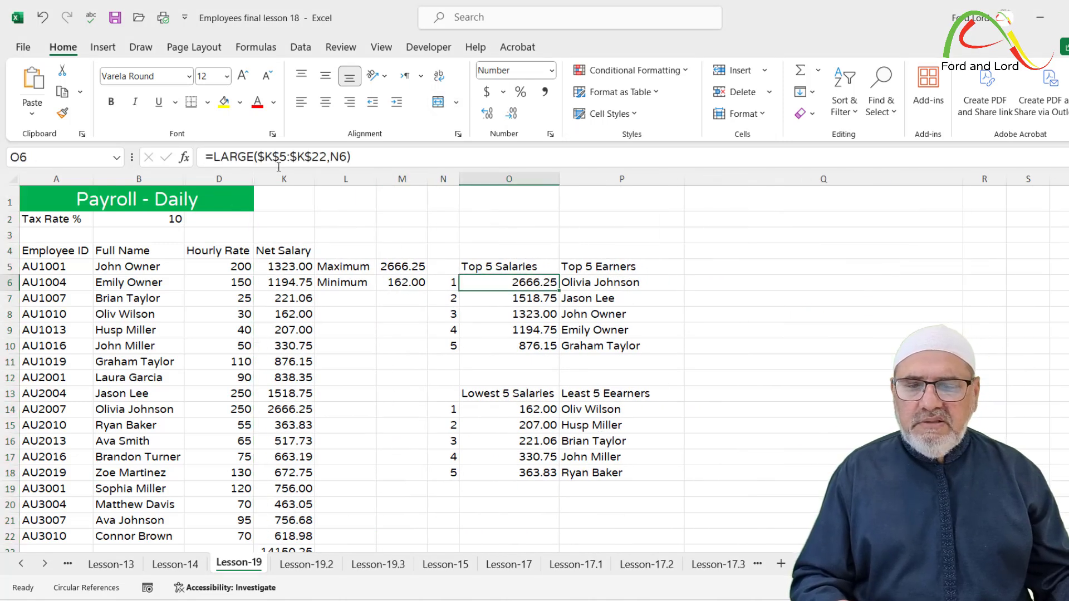
click(527, 413)
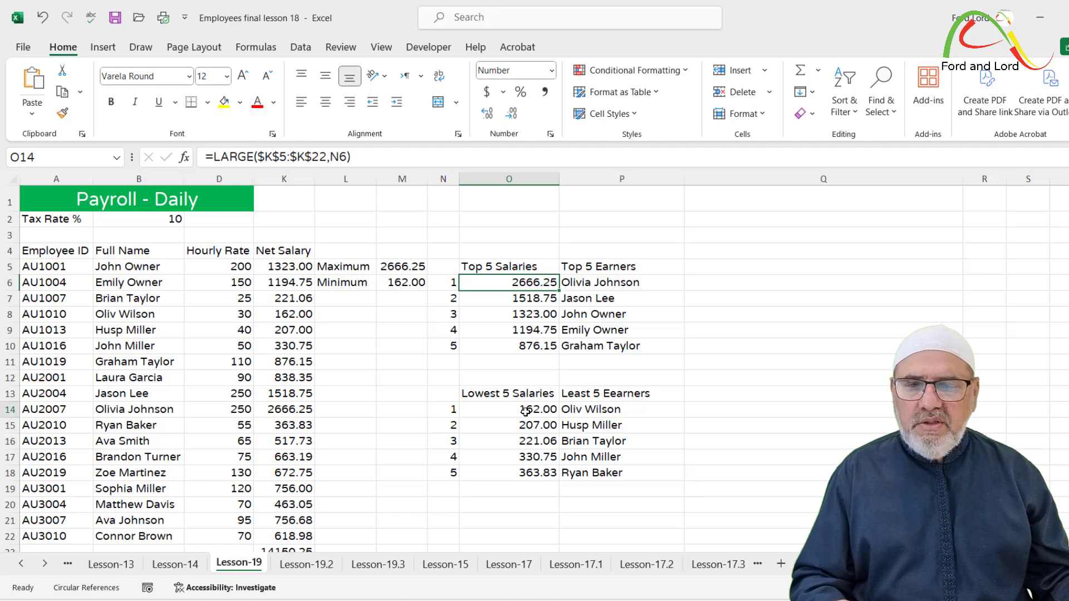
click(524, 285)
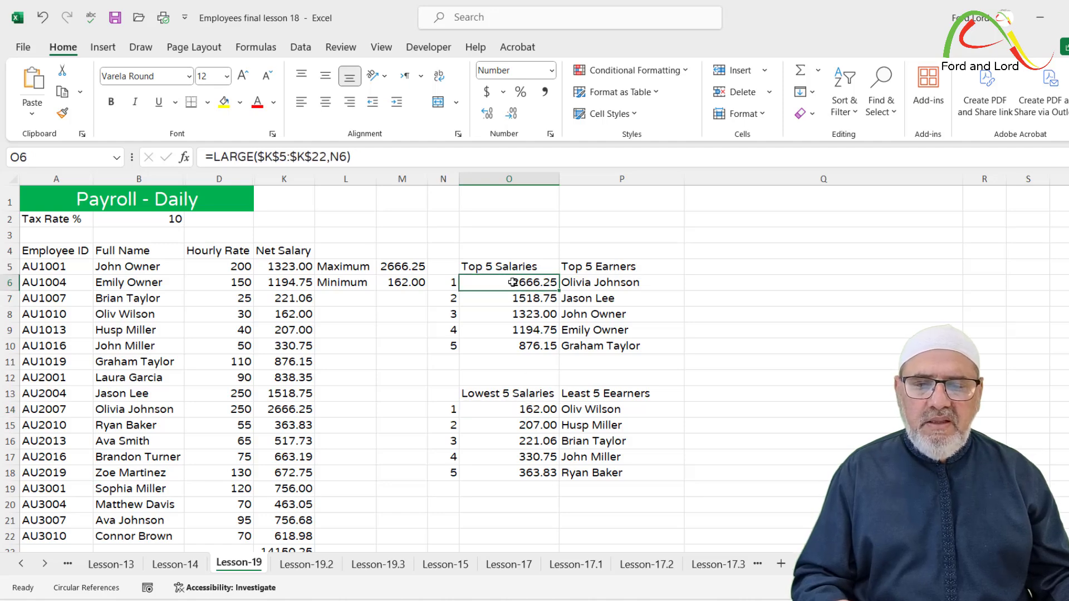
click(602, 285)
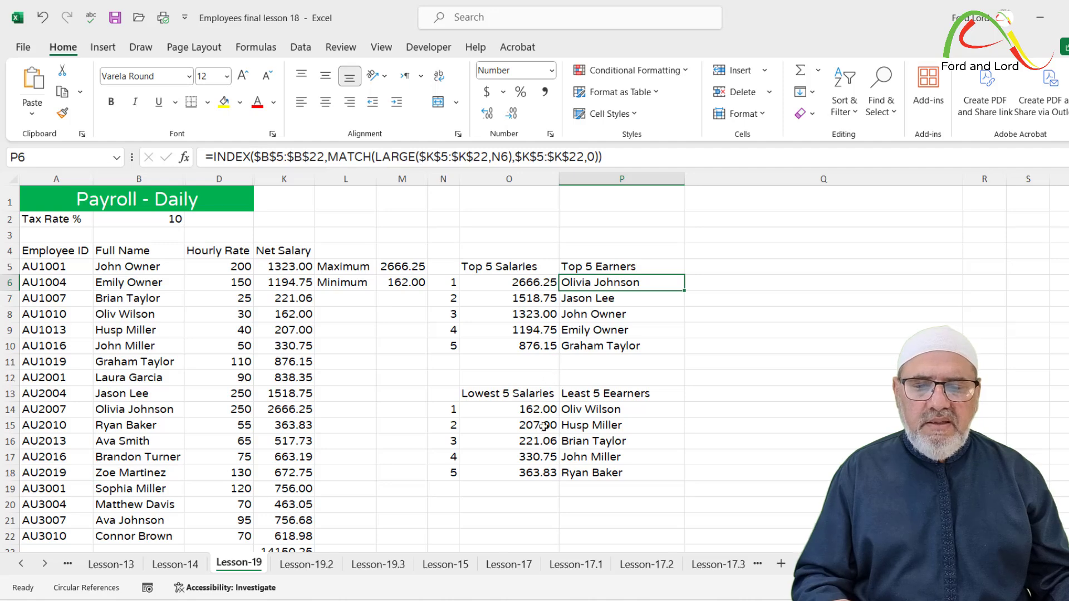
click(530, 410)
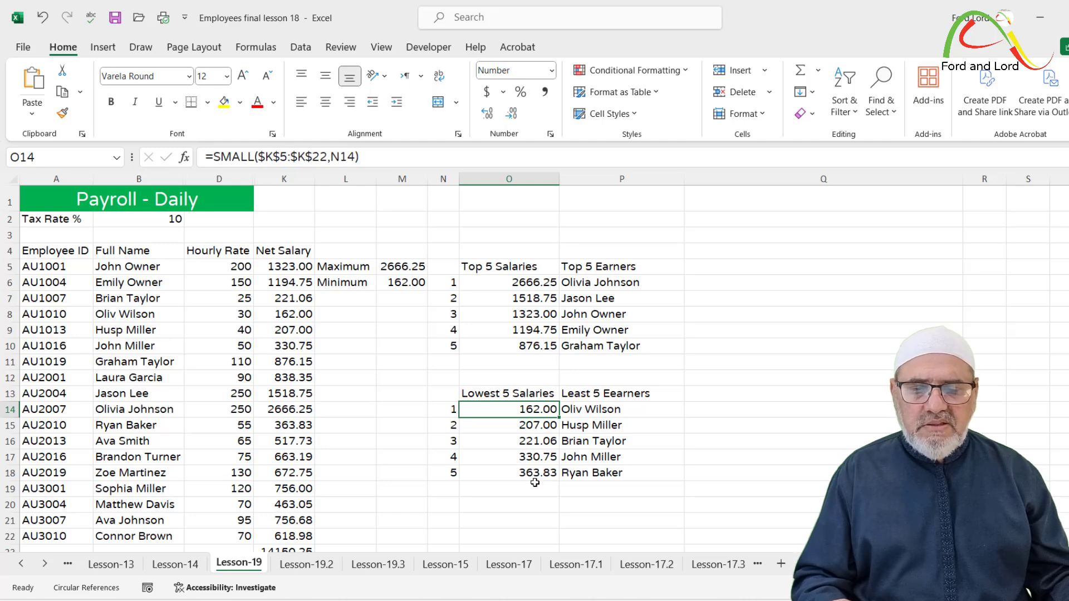
click(584, 411)
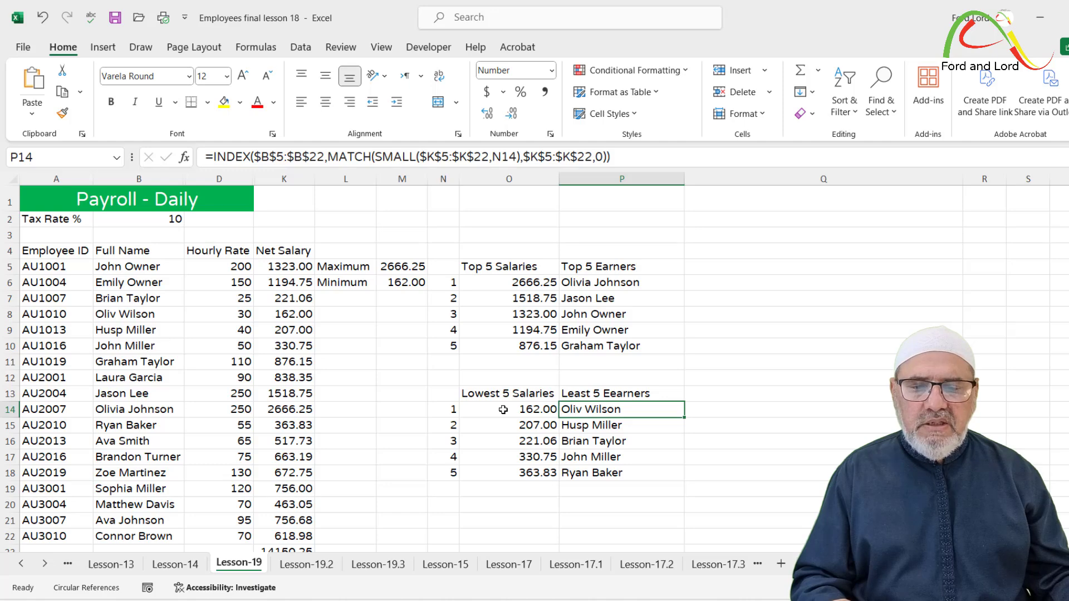
click(581, 504)
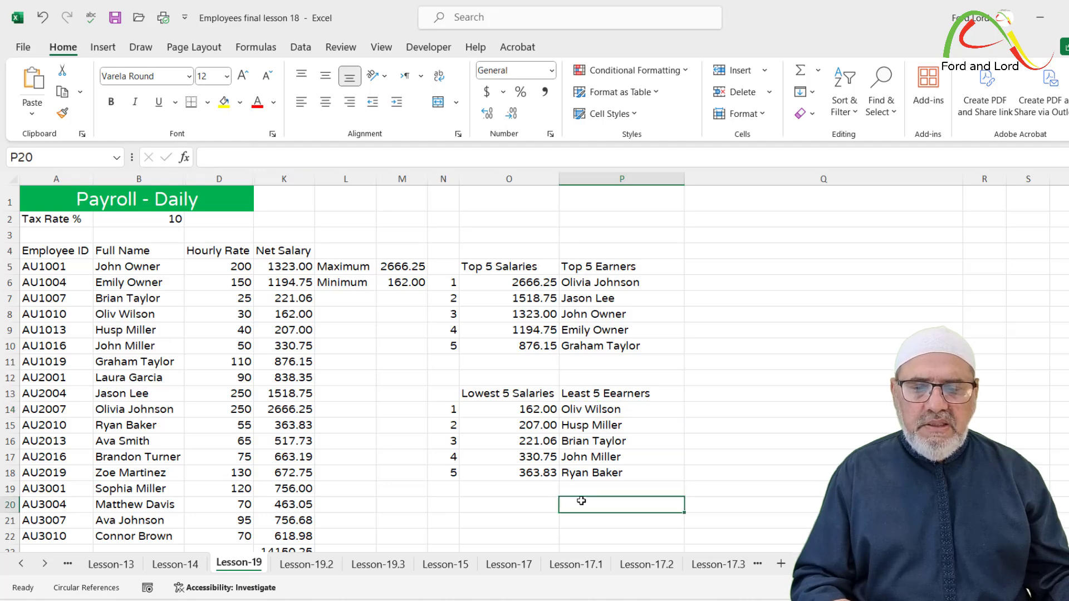
click(572, 411)
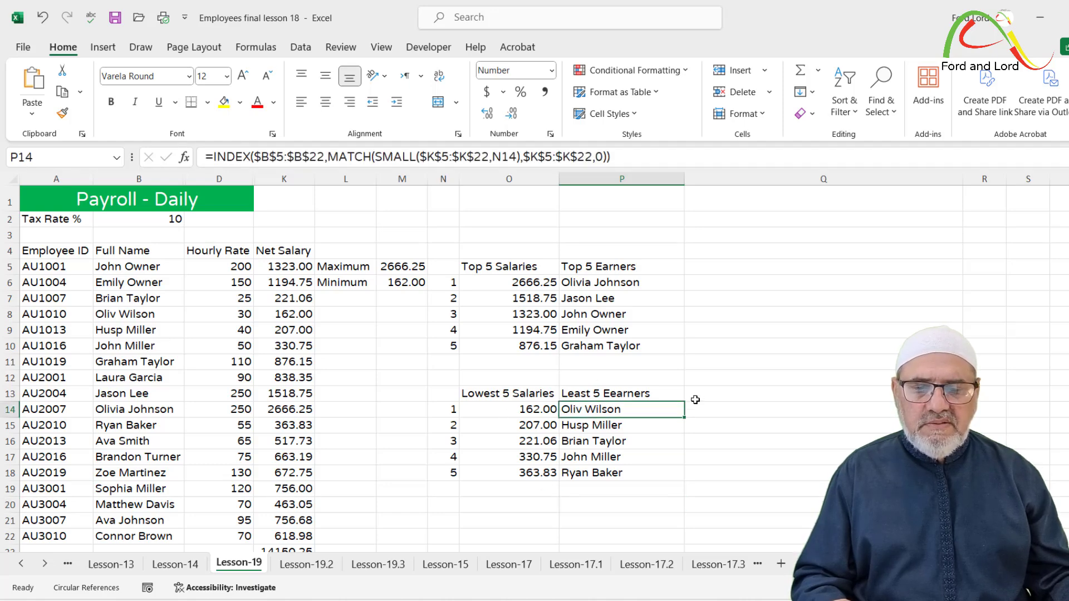
click(591, 519)
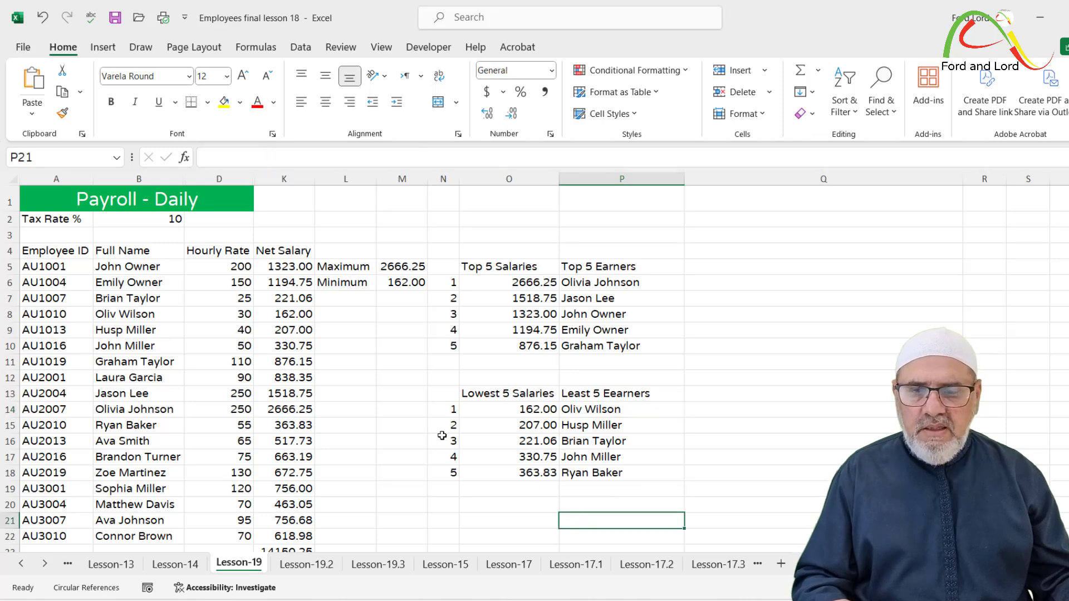
Clear the Top 5 Salaries and Top 5 Earners table in N5:P10, and hide the Maximum/Minimum columns L and M
drag(443, 266, 587, 341)
key(Delete)
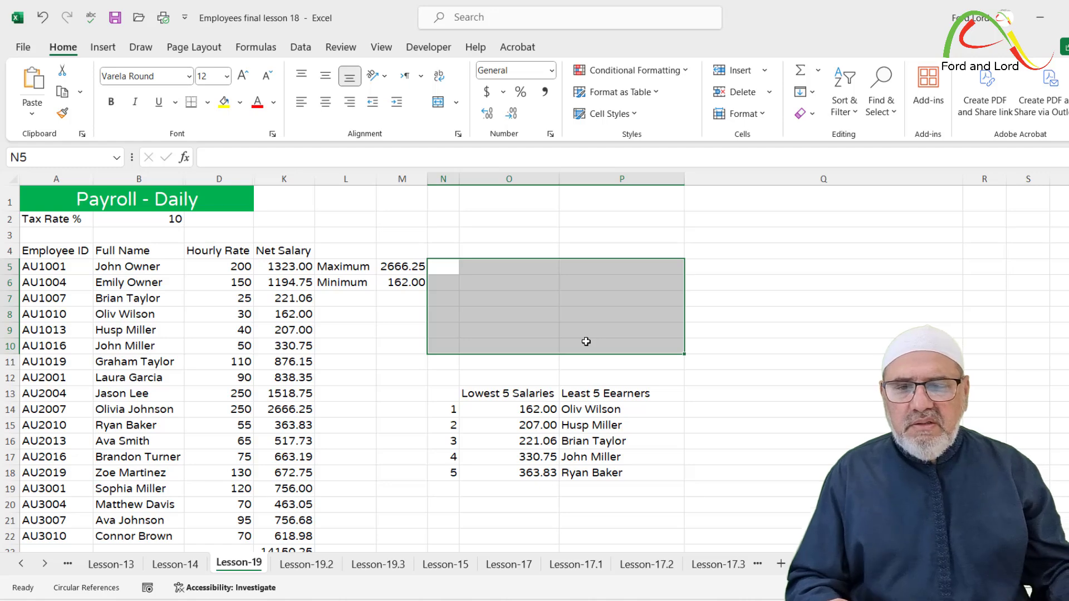
drag(351, 177, 390, 173)
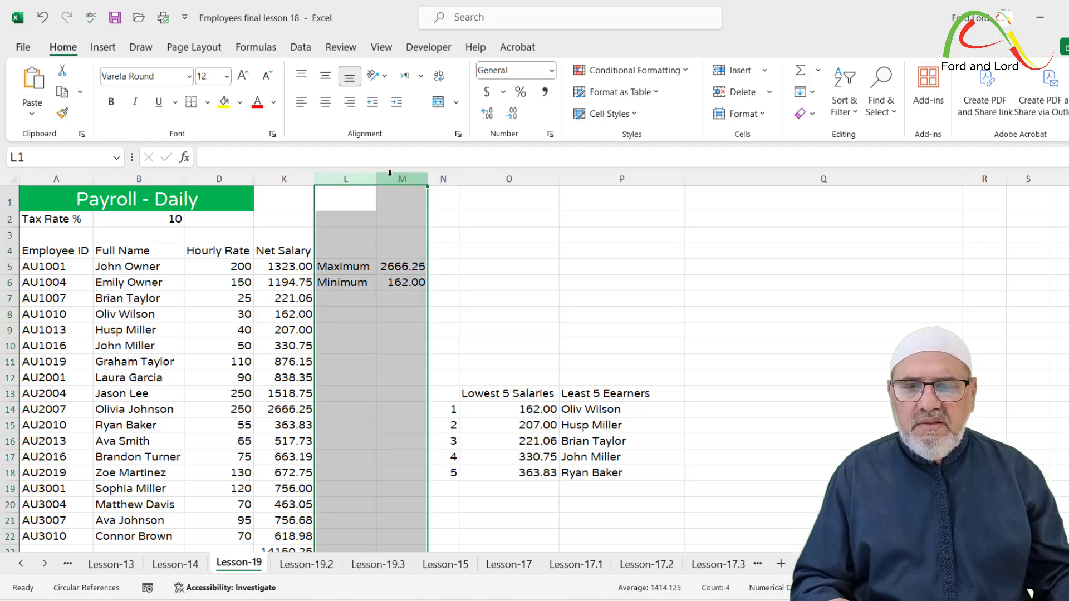
right_click(389, 174)
click(416, 425)
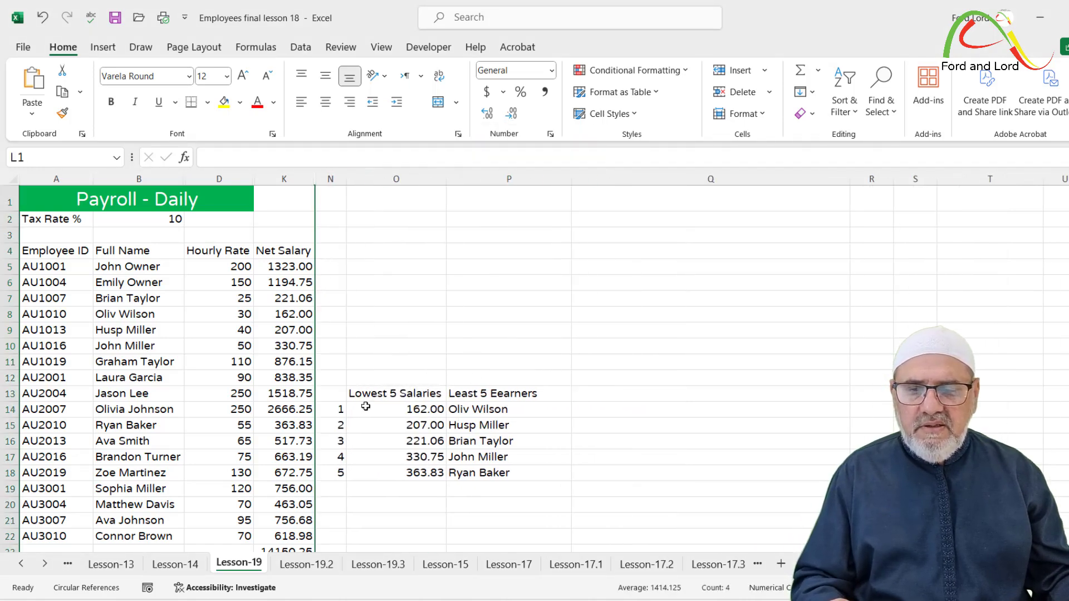
Move the Lowest 5 Salaries table from N13:P18 up to N5:P10 and check the INDEX/MATCH formula in P7
drag(339, 393, 557, 473)
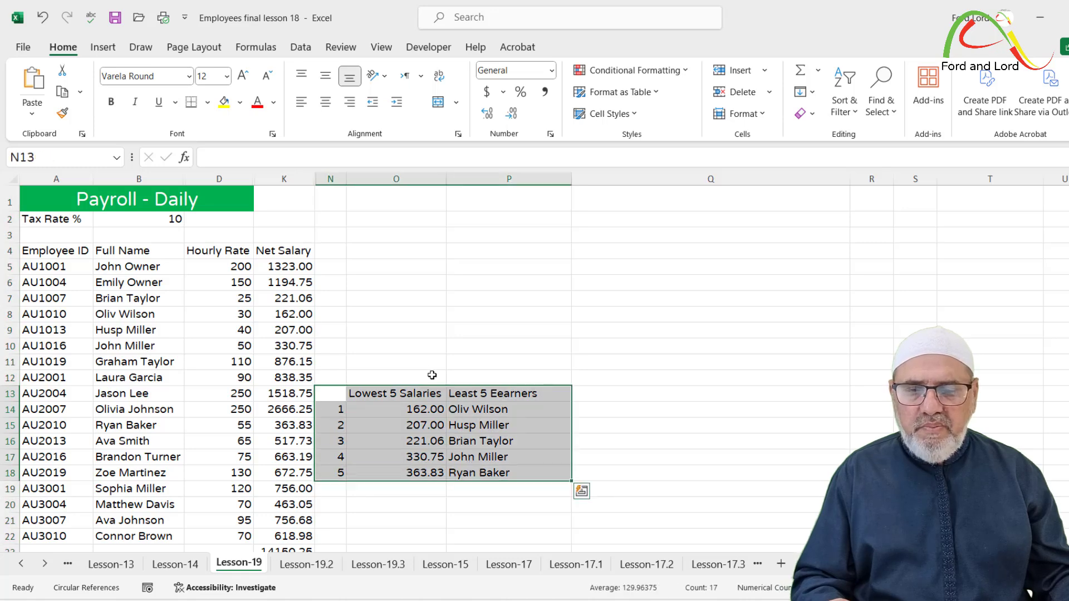
drag(419, 385, 418, 274)
click(487, 426)
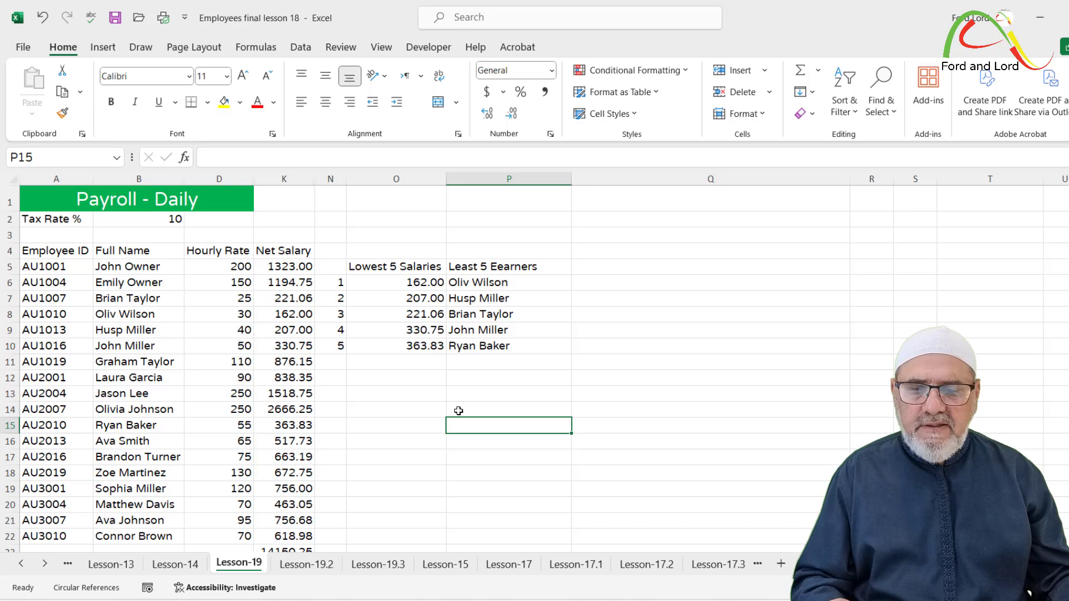
click(462, 298)
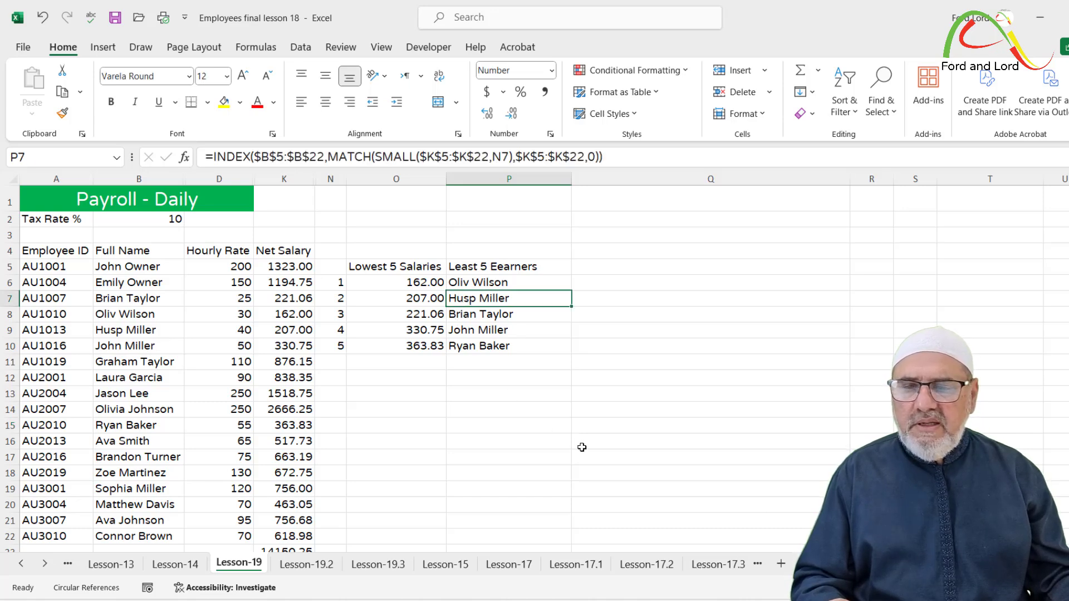
Set the hourly rate in cell D9 to 30
click(243, 330)
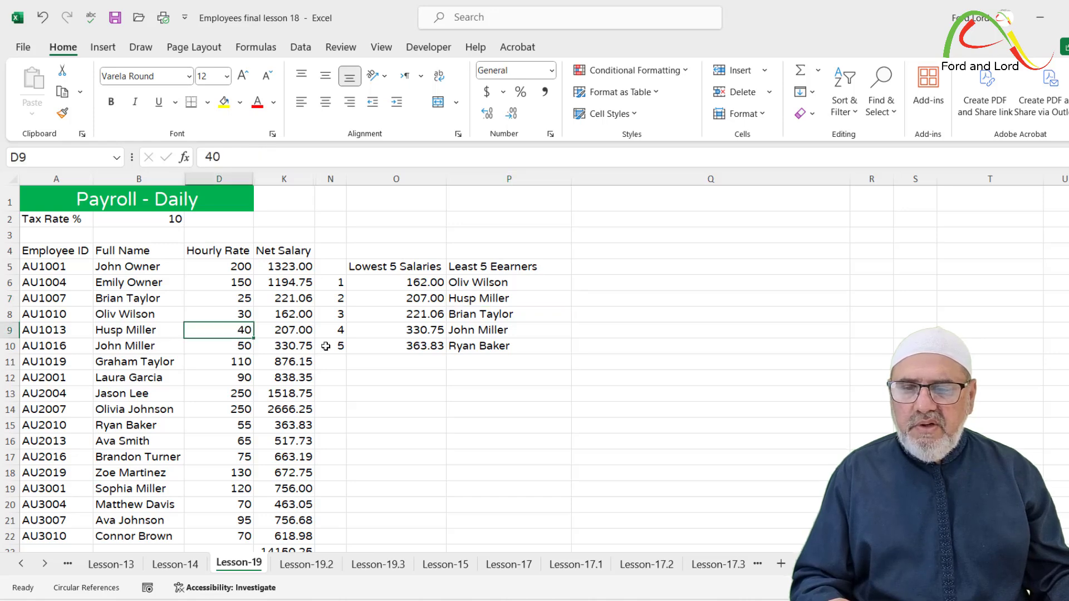
text(30)
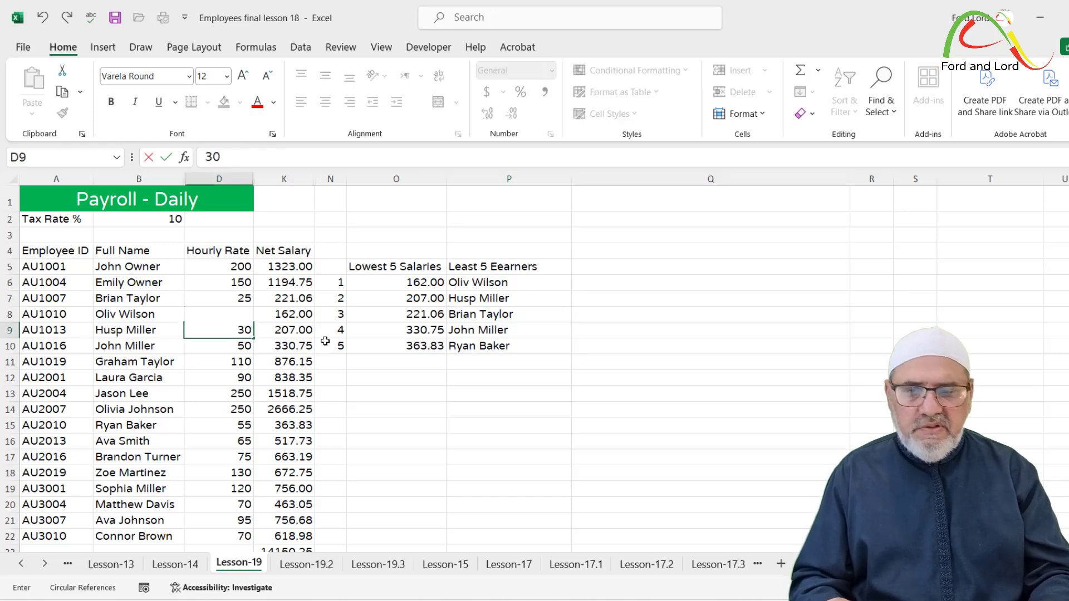
key(Return)
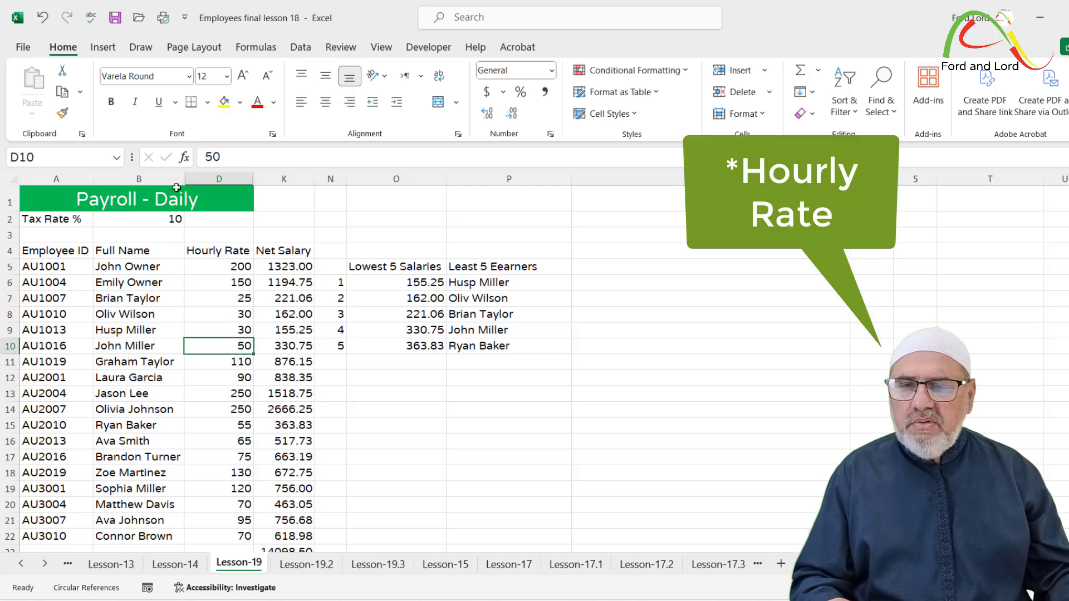
Hide columns B through D, and try to unhide them with only column A selected
drag(176, 180, 220, 178)
right_click(196, 184)
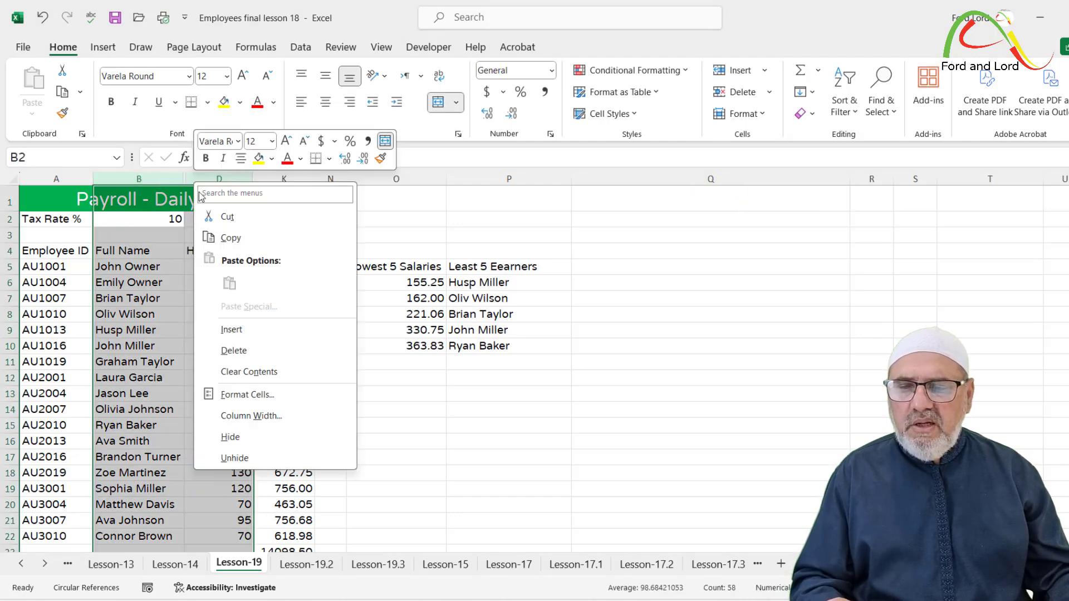
click(230, 438)
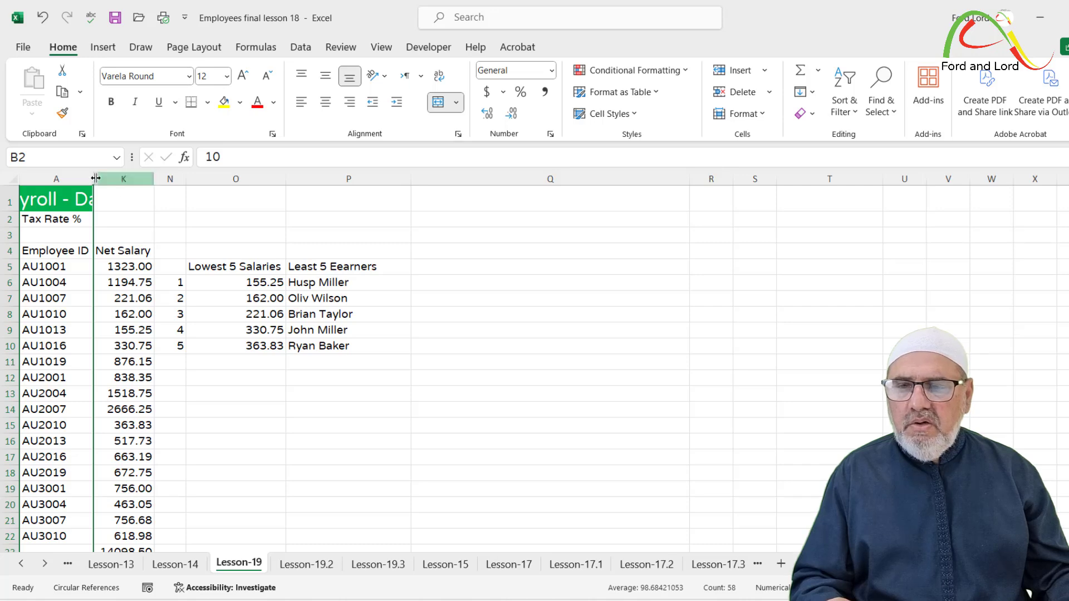
right_click(84, 177)
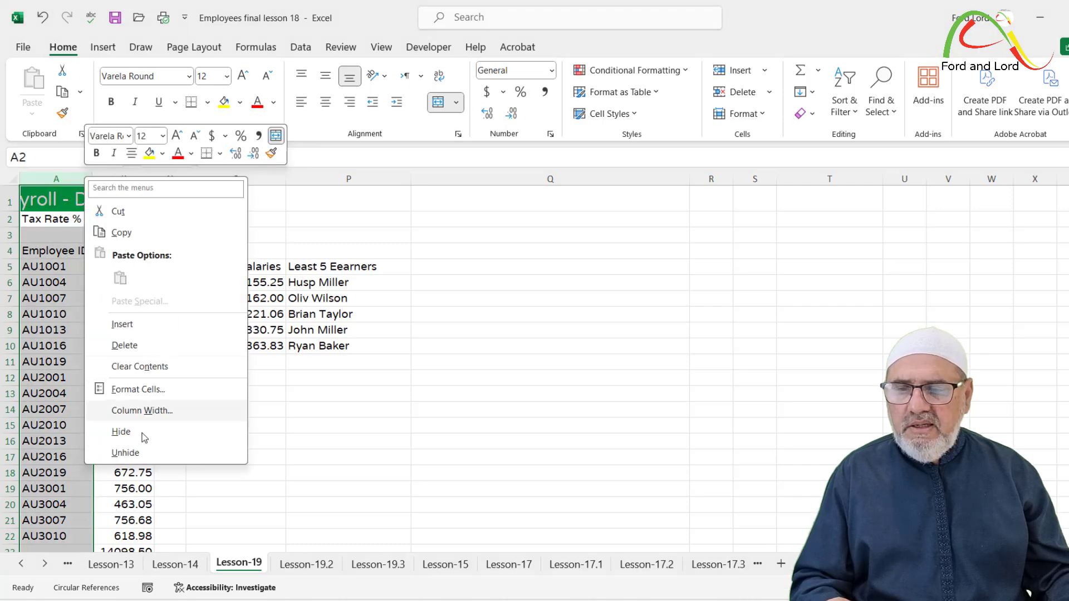
click(161, 453)
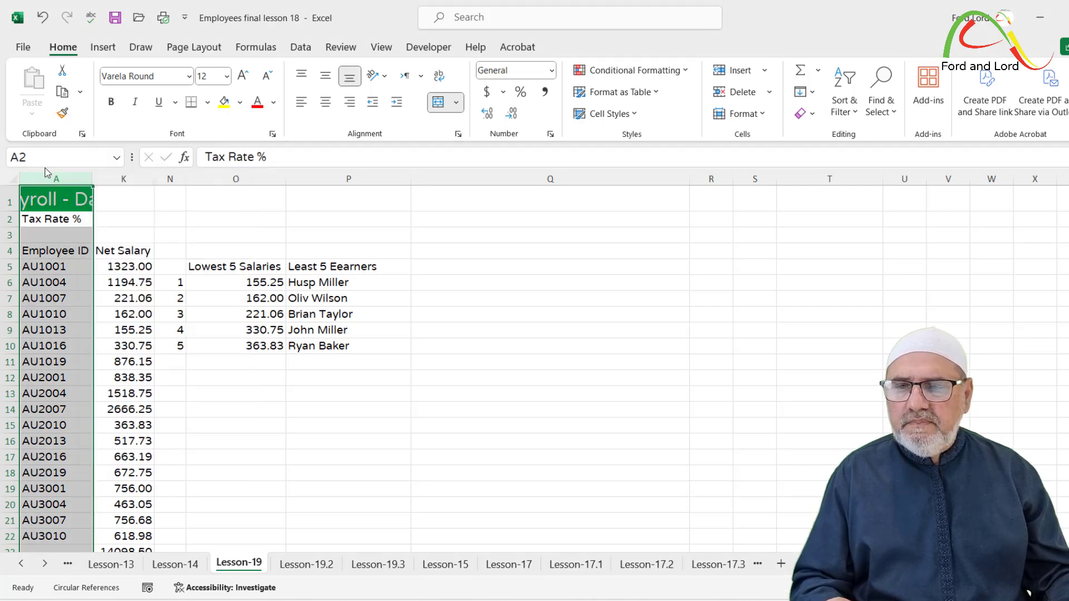
Unhide all hidden columns between A and K
drag(51, 177, 134, 177)
right_click(140, 172)
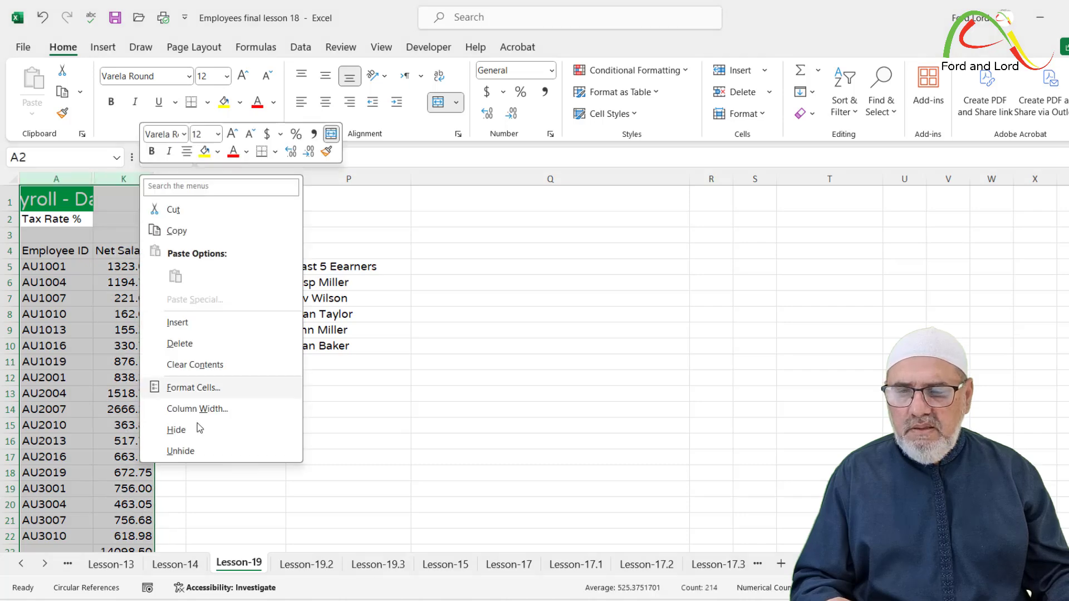
click(179, 451)
Set the hours worked in cell C9 to 6:00, entered as text with a leading apostrophe
click(257, 334)
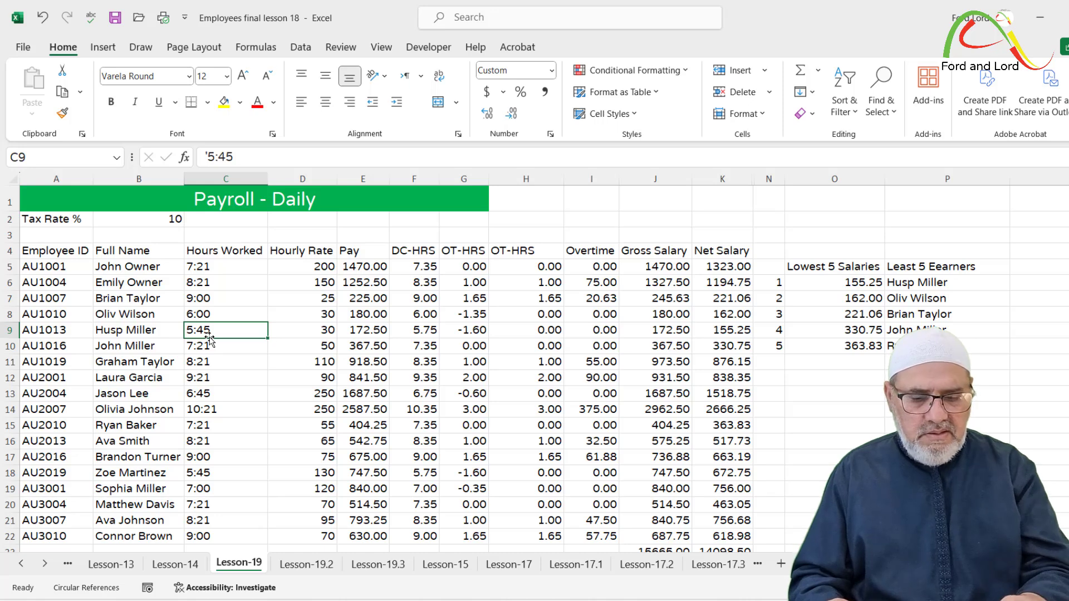
text(')
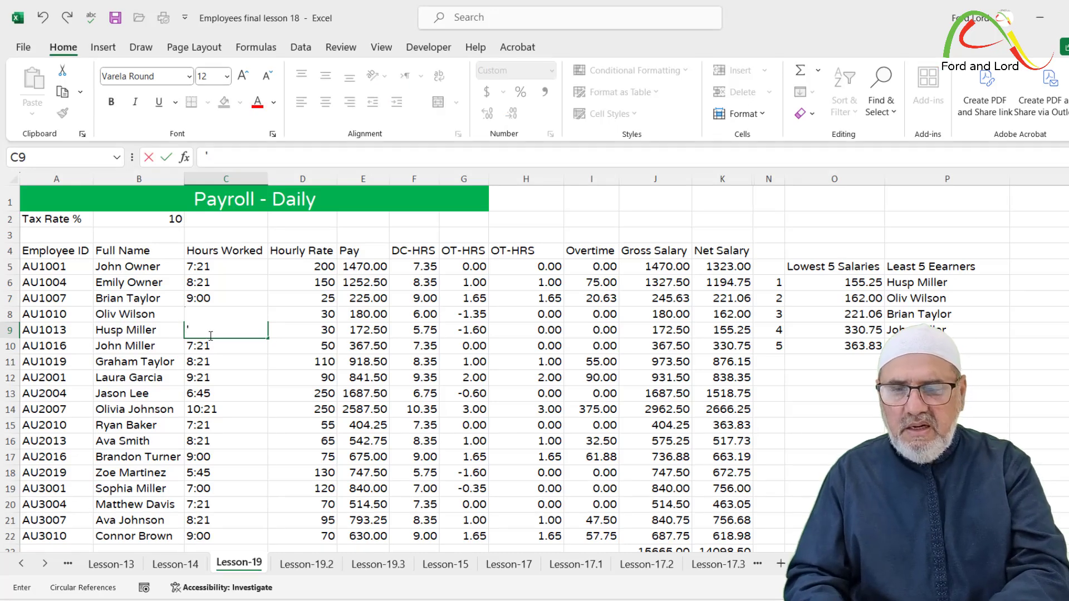
text(6)
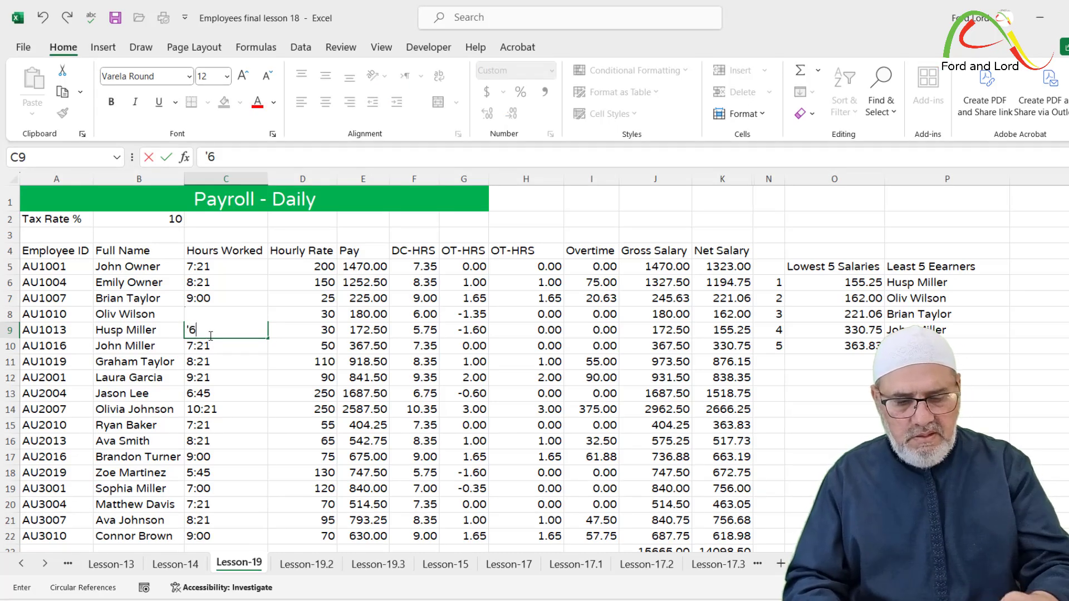
text(:00)
key(Return)
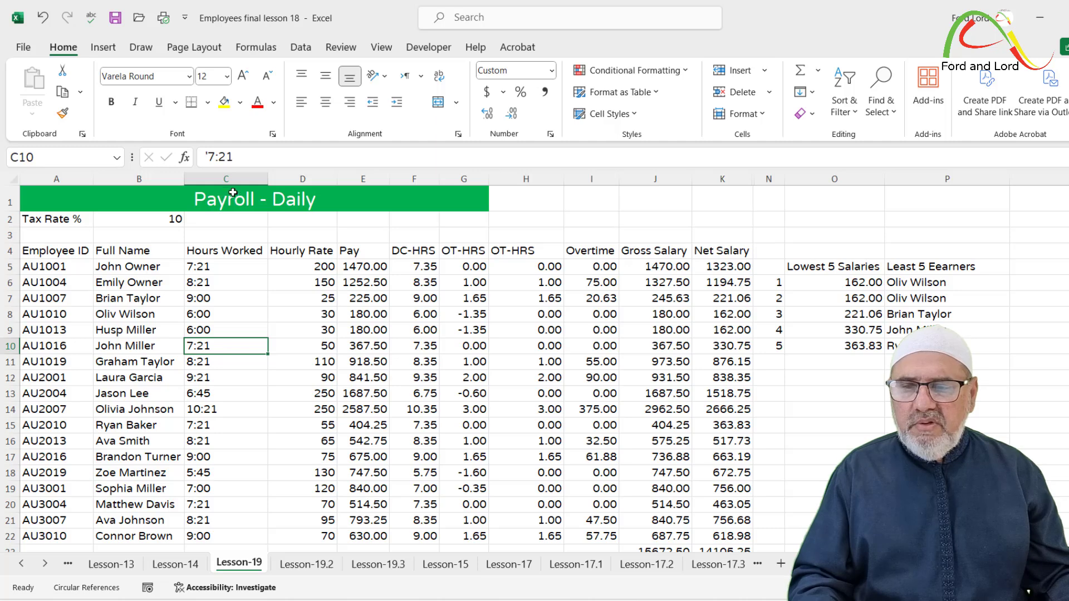
Hide the Hours Worked column C again, along with columns E through J
click(291, 179)
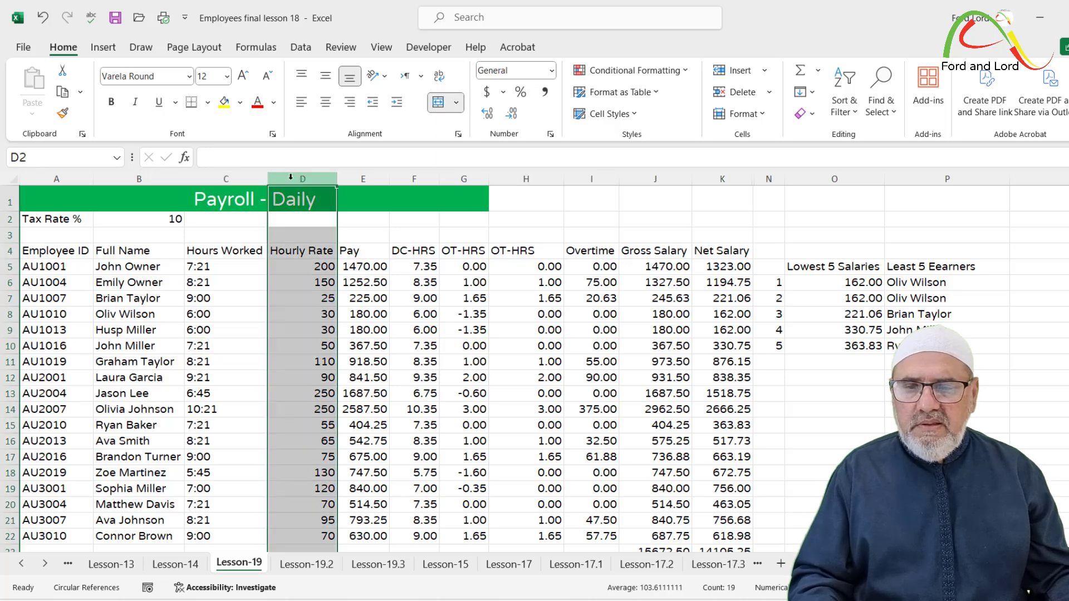
right_click(240, 179)
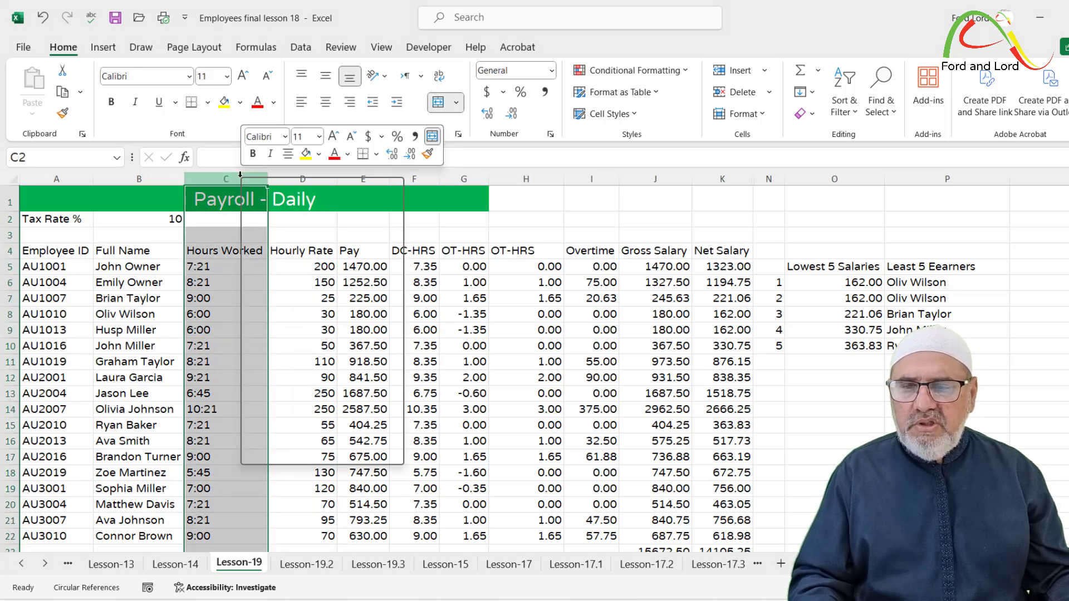
click(278, 433)
drag(280, 179, 560, 180)
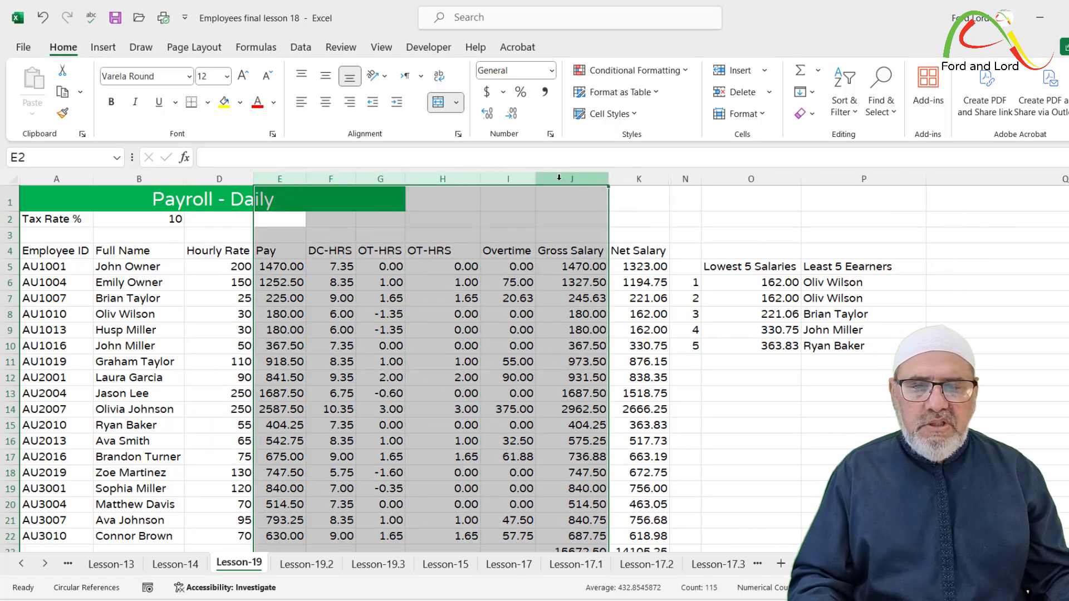
right_click(560, 181)
click(596, 435)
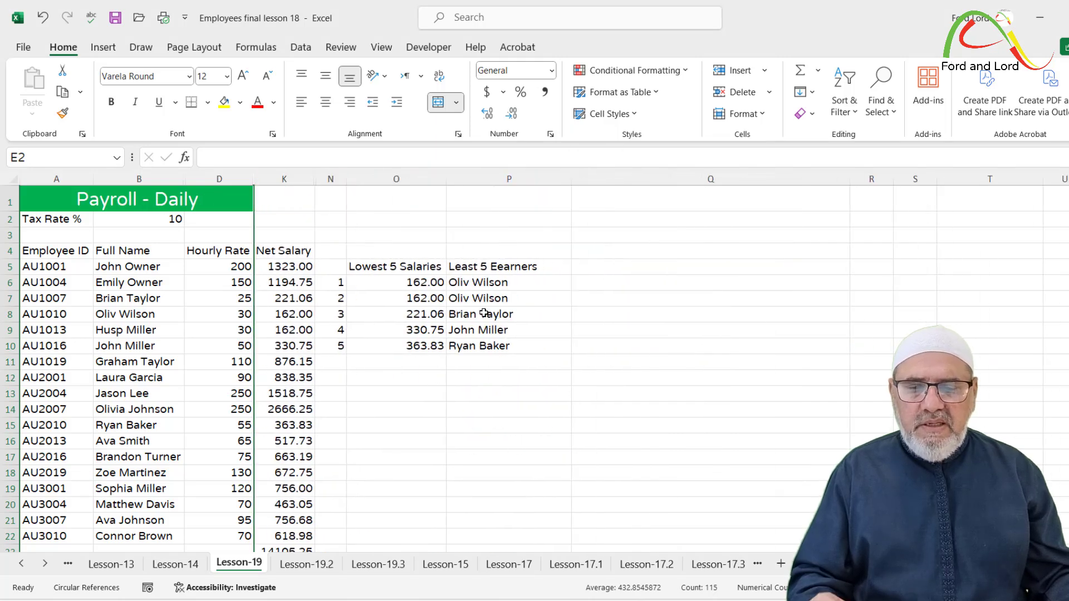
Examine the Least 5 Earners formulas in P6 and P7, compare them with those on sheet Lesson-19.2, and return to Lesson-19
click(473, 283)
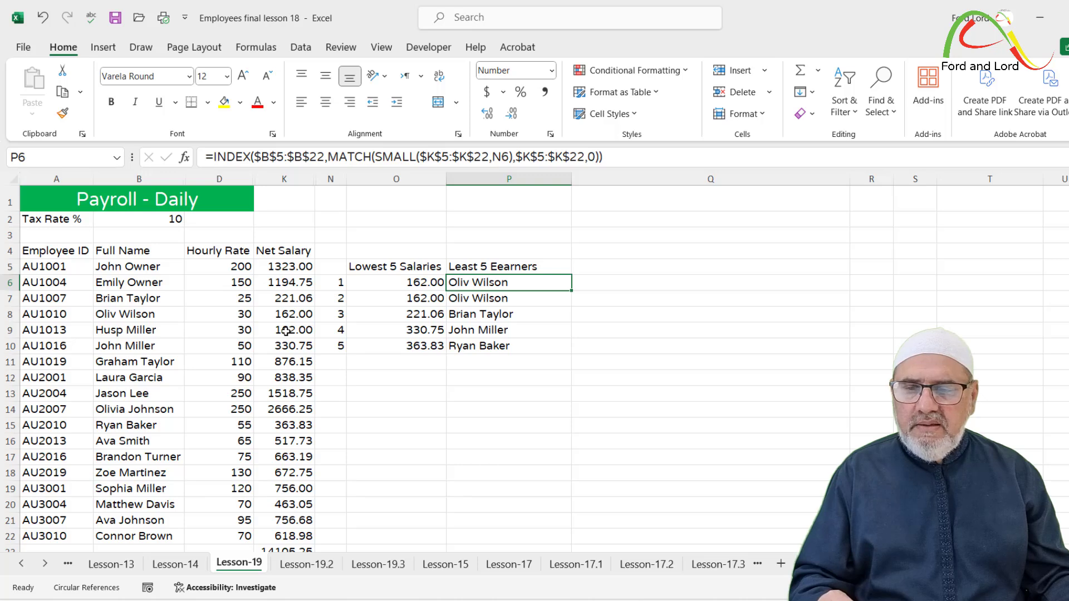
click(473, 302)
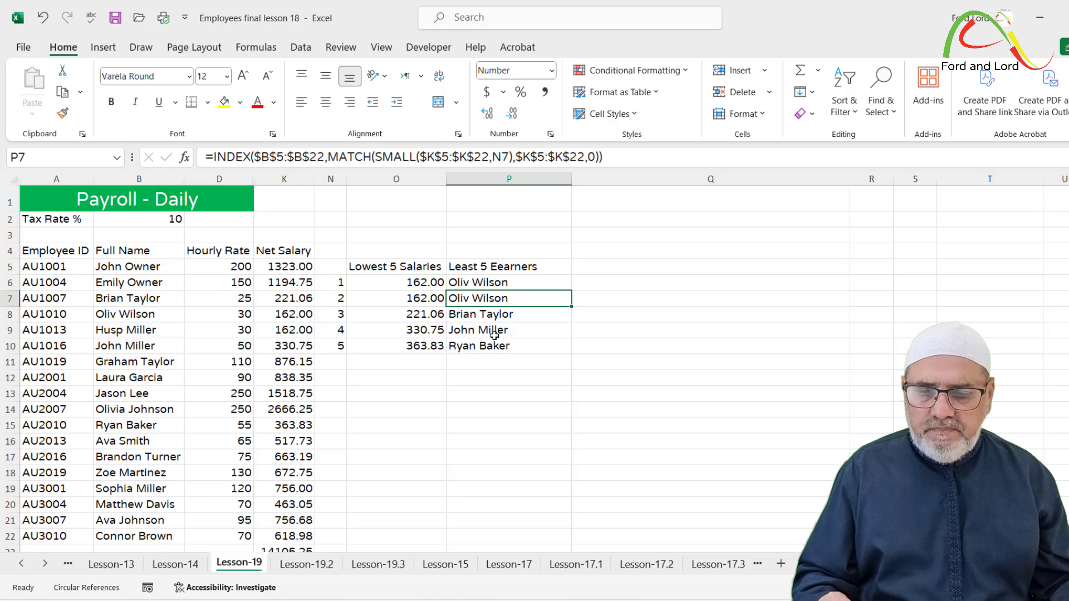
click(307, 565)
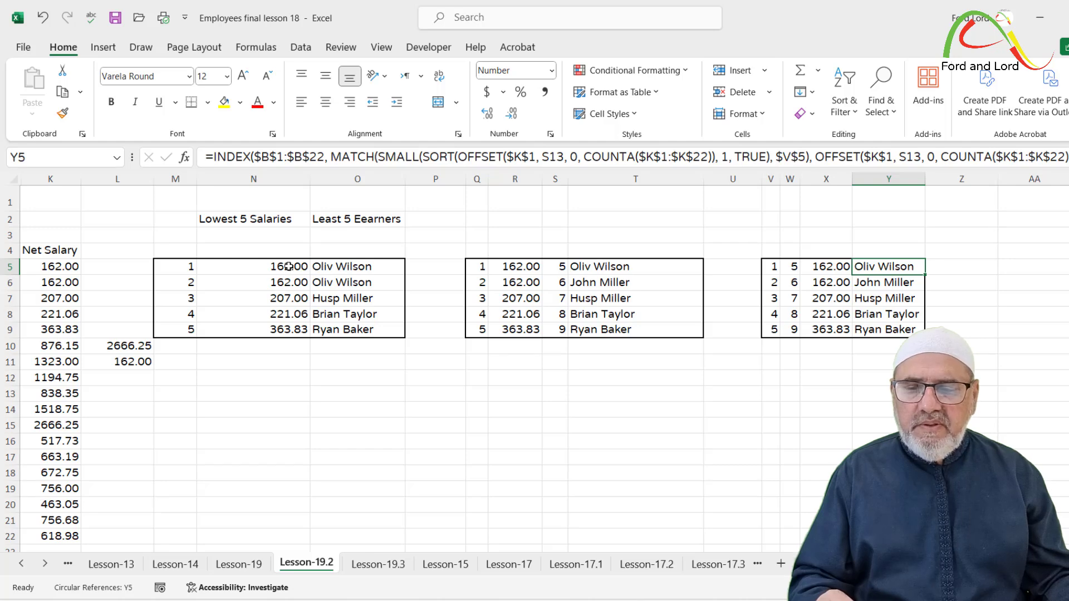
click(341, 283)
click(595, 269)
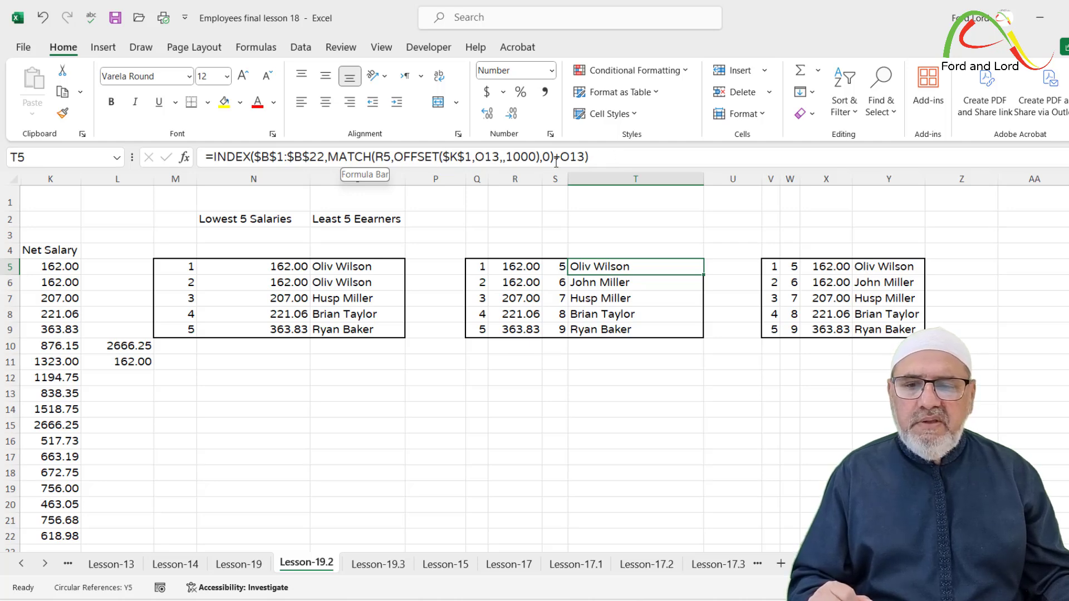
click(888, 267)
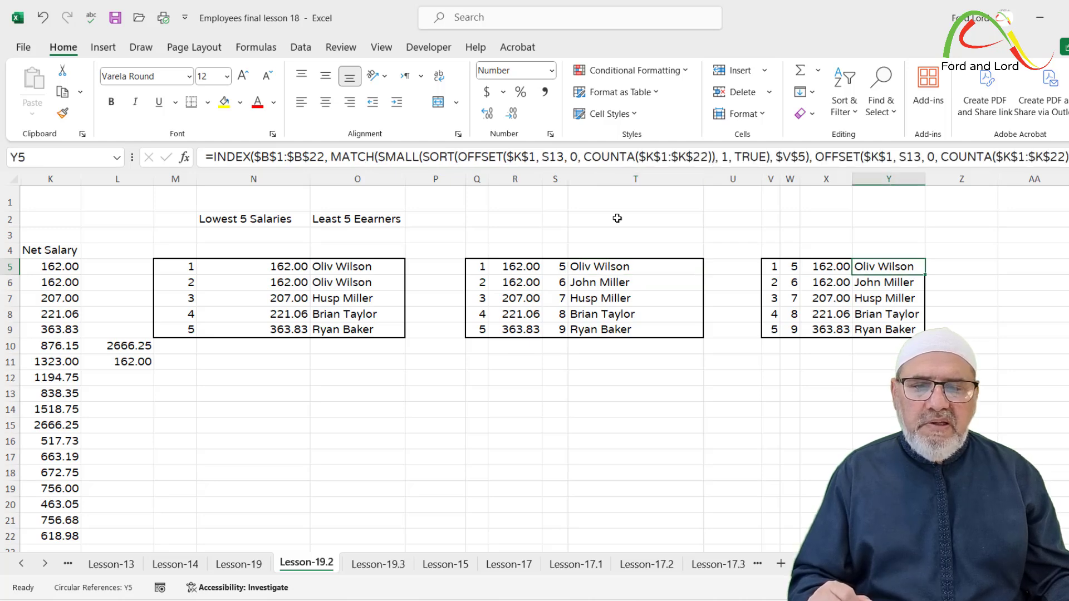
drag(599, 170, 597, 249)
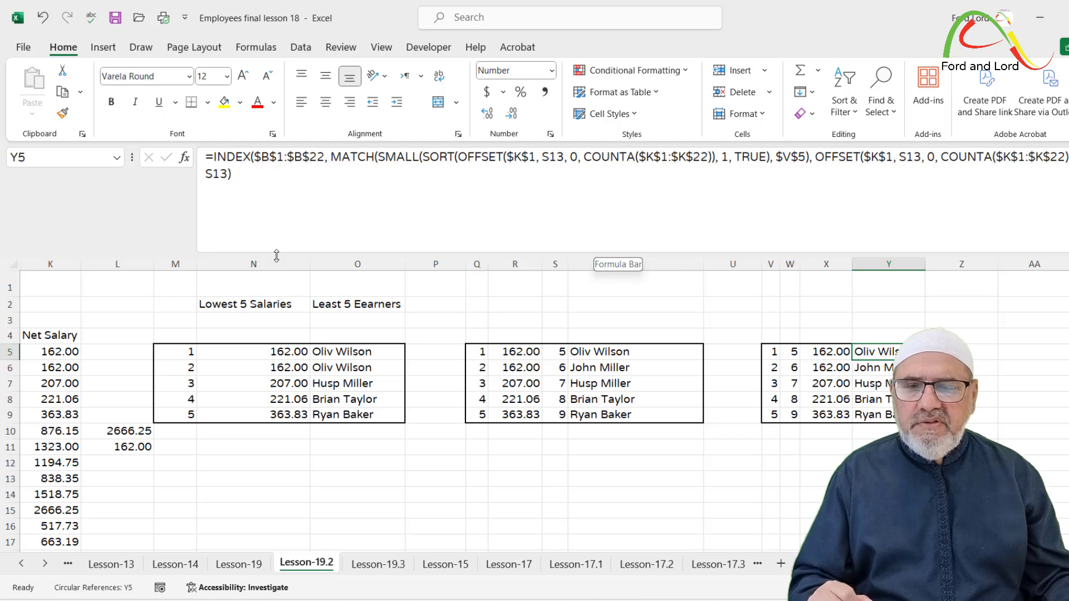
drag(277, 256, 283, 168)
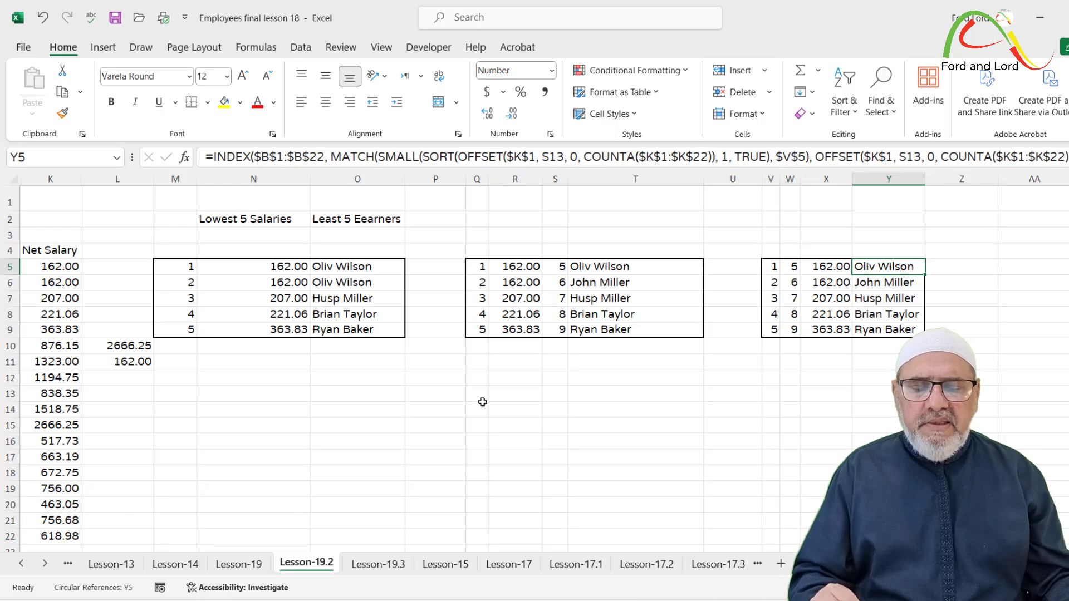
click(239, 564)
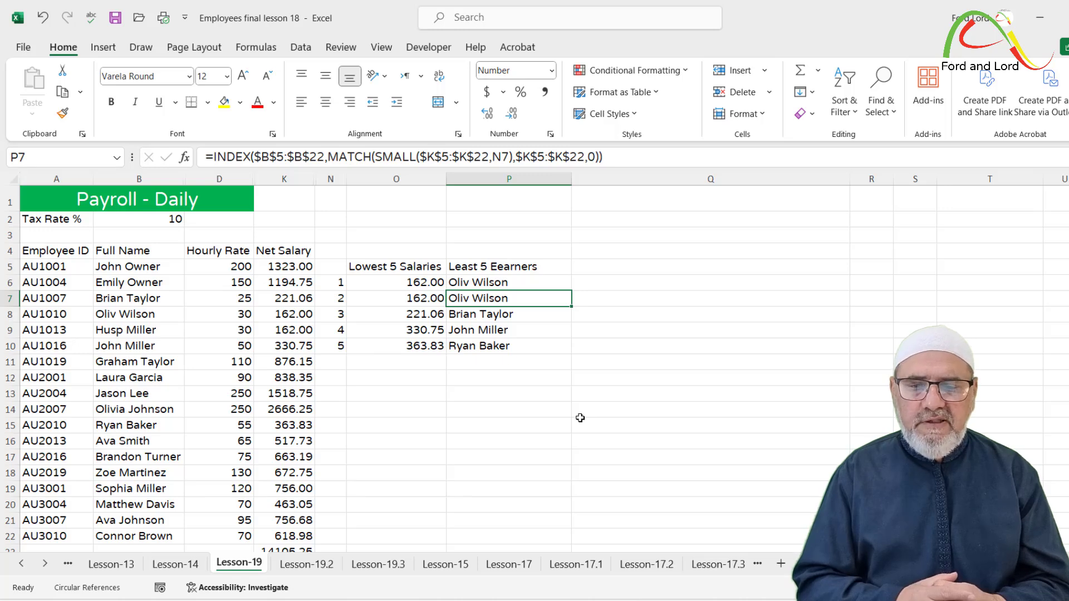
click(321, 564)
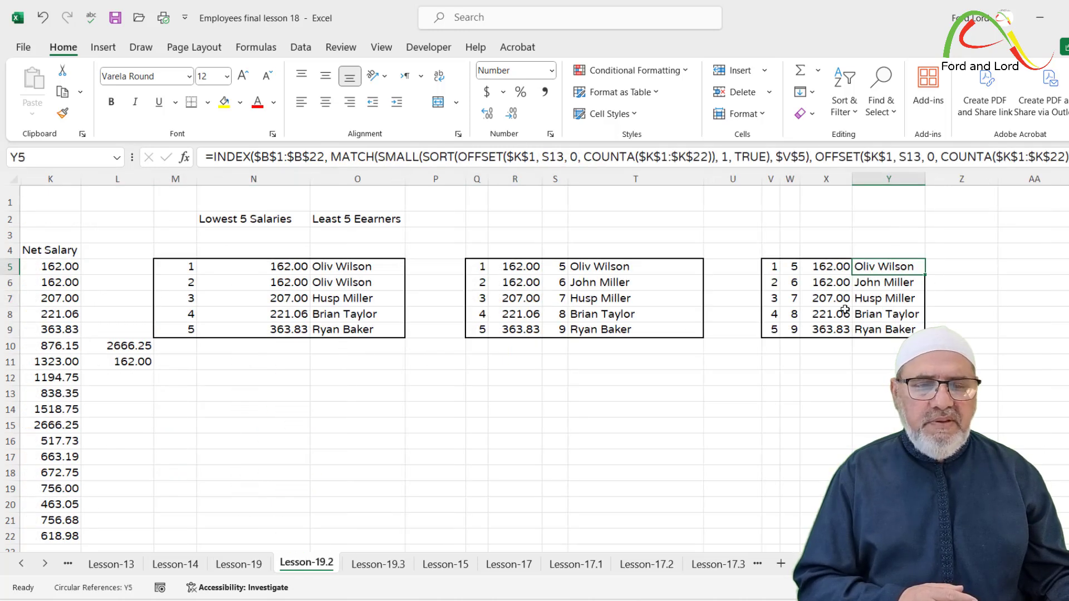
click(254, 564)
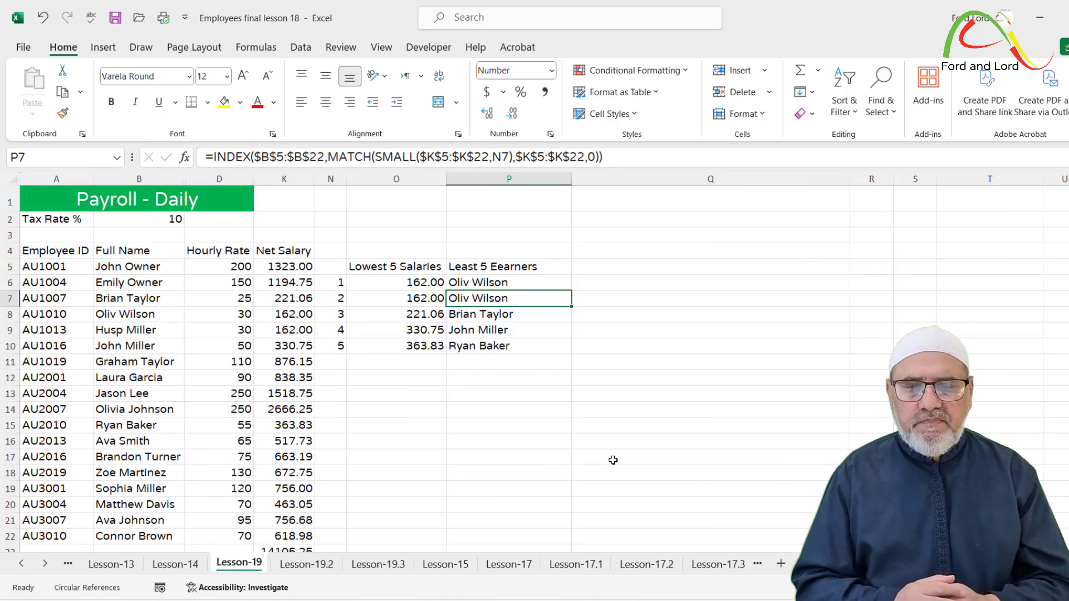
Narrow column Q and enter =CHOOSE({1,2},K5:K22,B5:B22) in cell Q6
drag(850, 178, 723, 179)
click(625, 267)
click(624, 280)
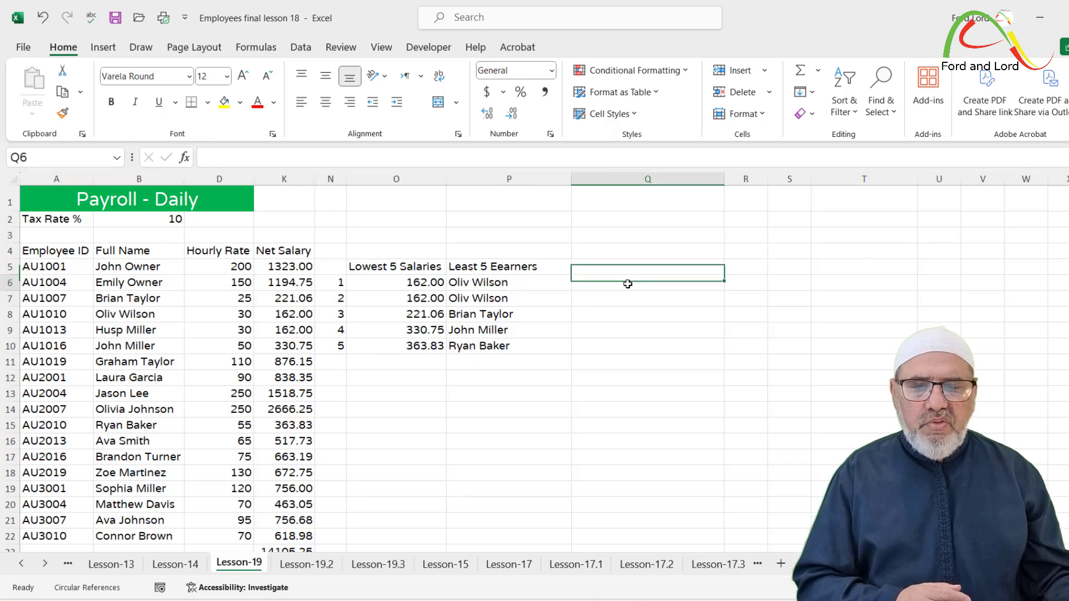
text(=CHOOSE)
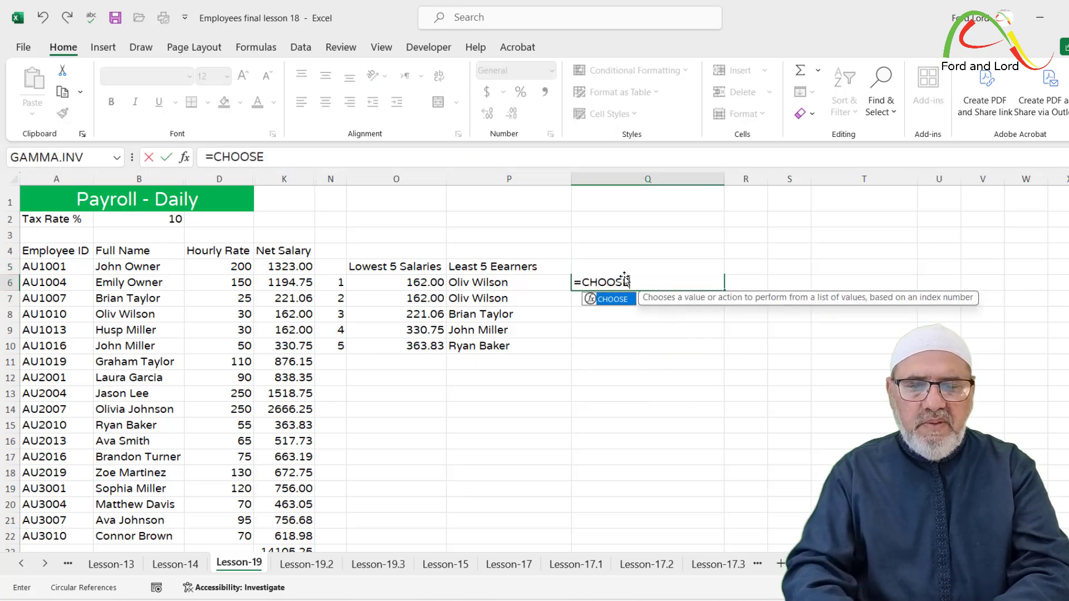
text(()
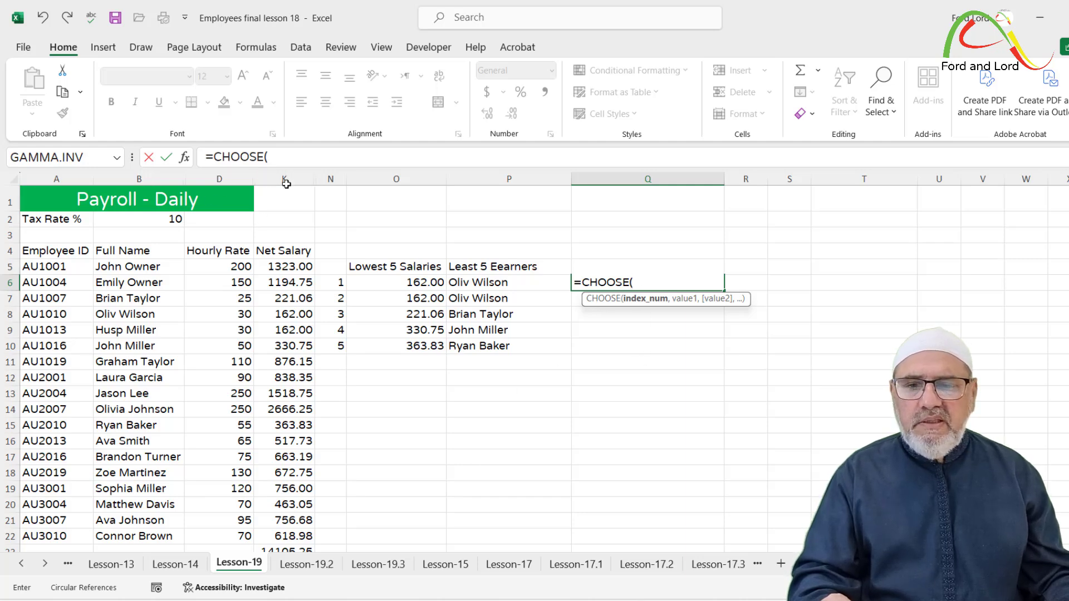
click(289, 157)
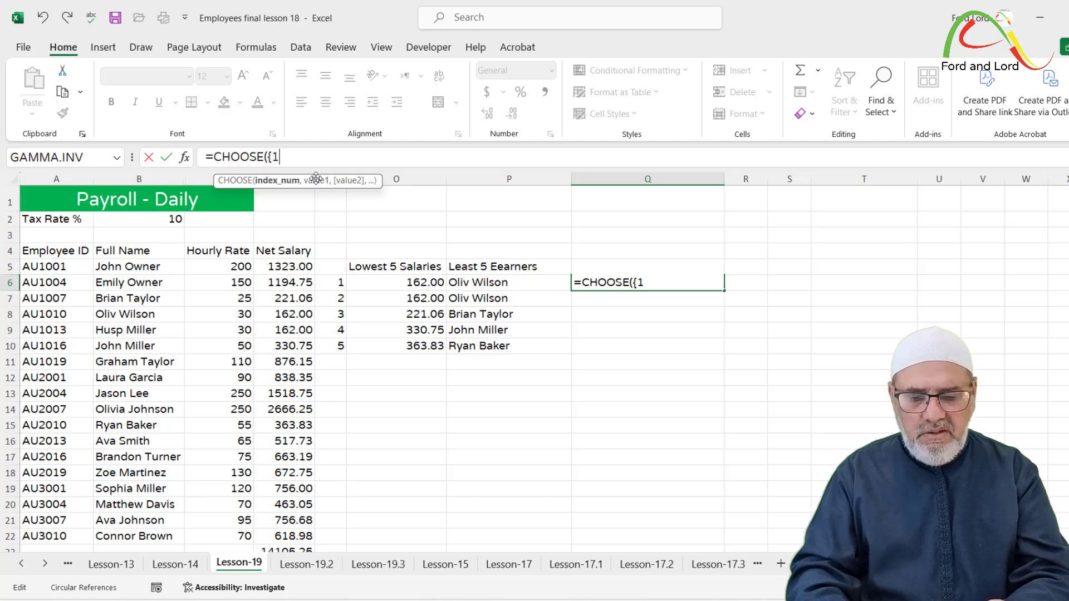
text(2})
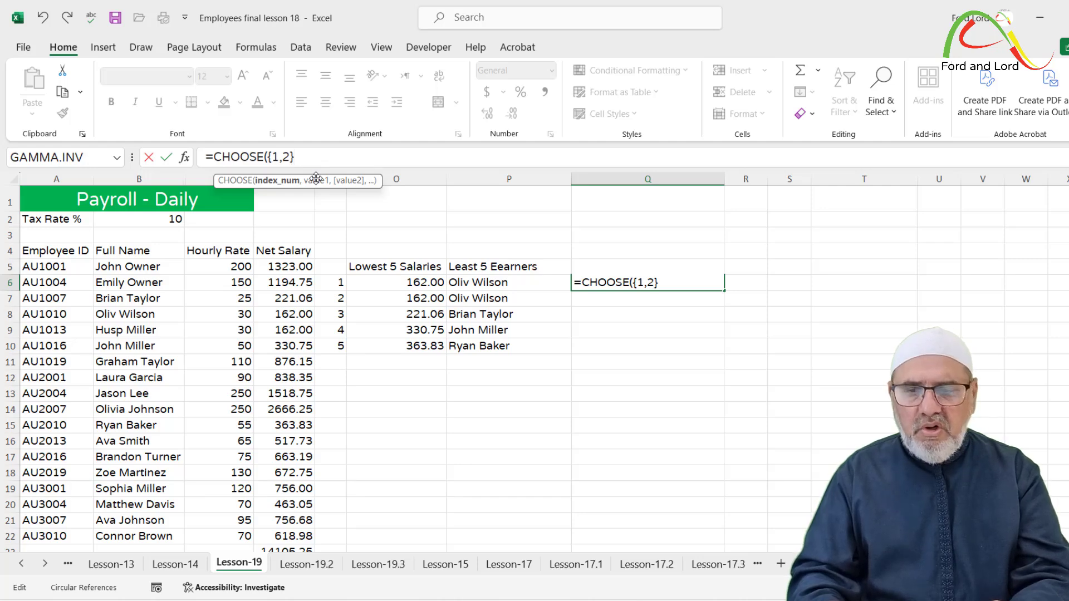
text(,)
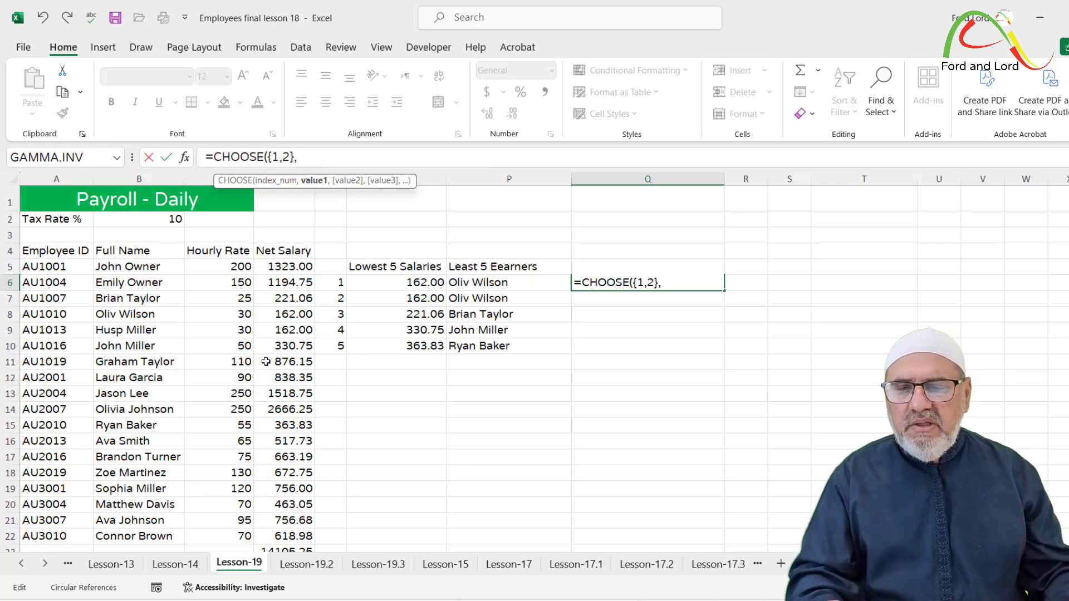
drag(284, 267, 280, 533)
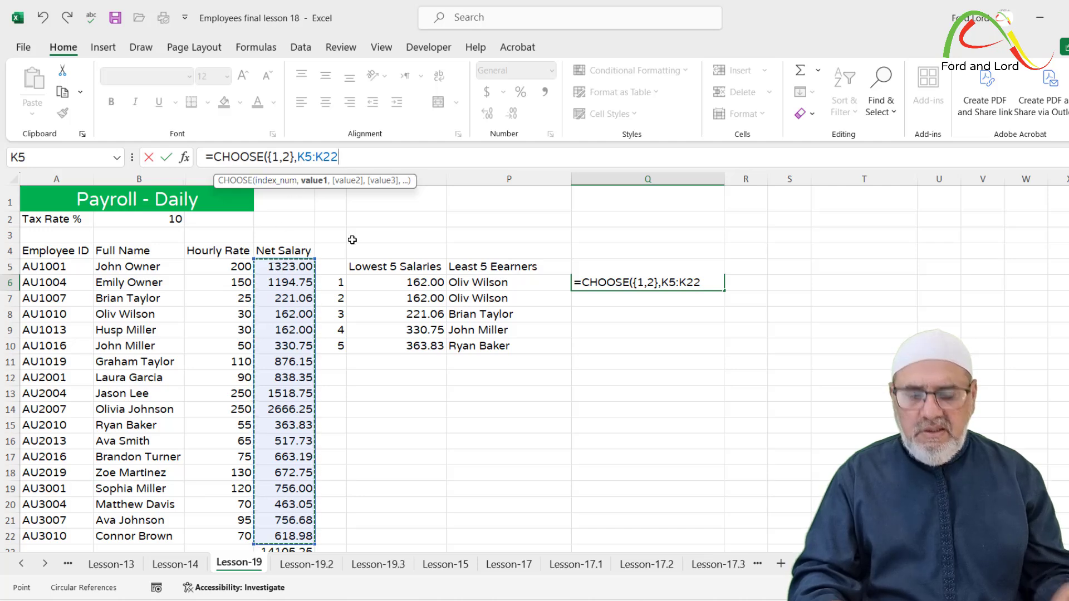
text(,)
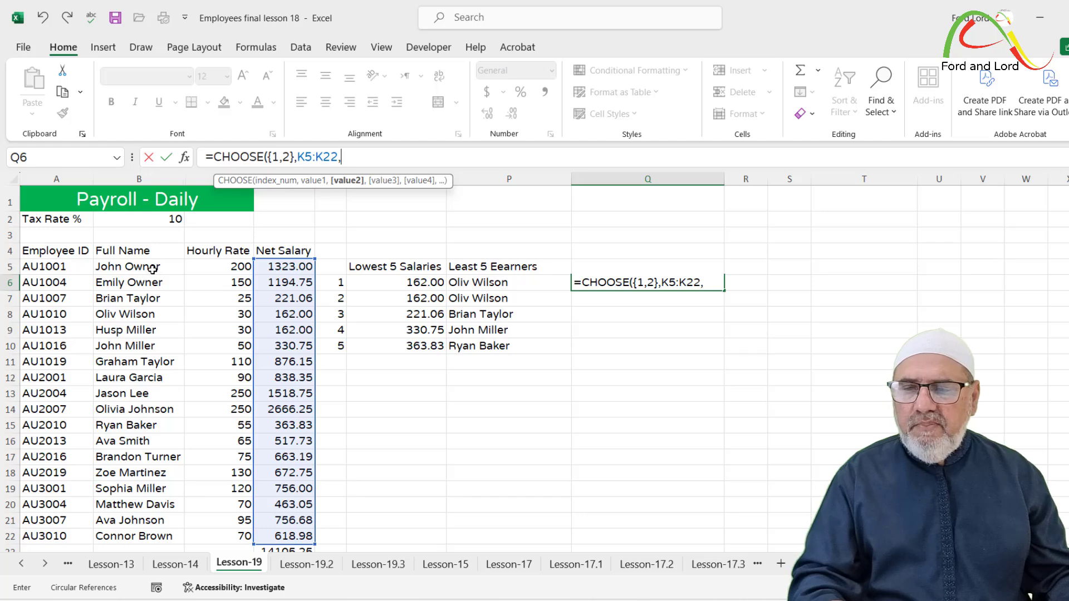
drag(150, 270, 159, 529)
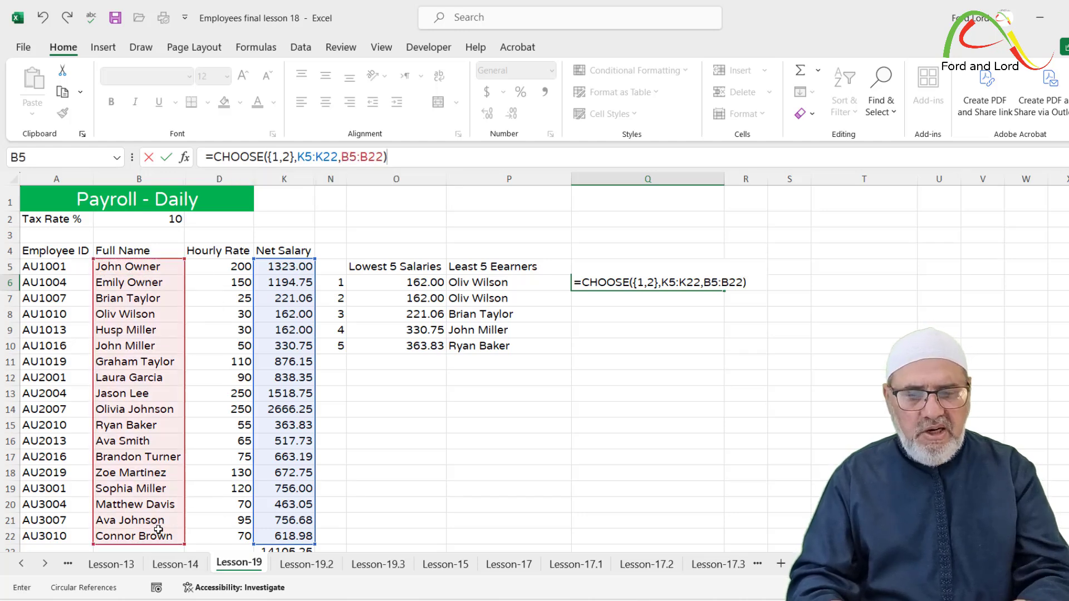
key(Return)
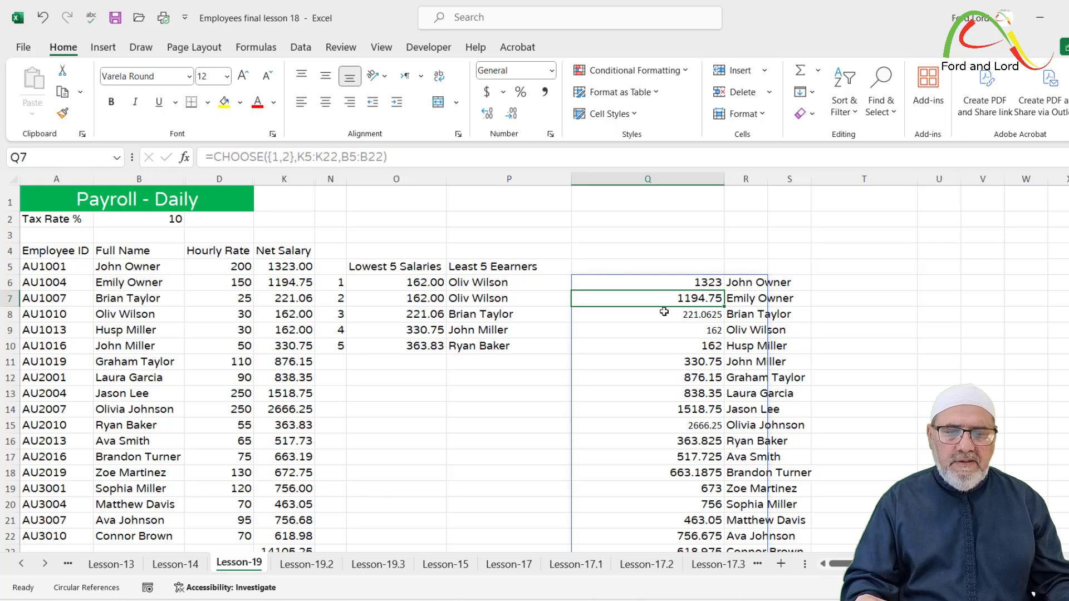
Copy the formatting of cell Q6 over the spilled results area starting at Q2, and widen column R to fit the full names
click(668, 283)
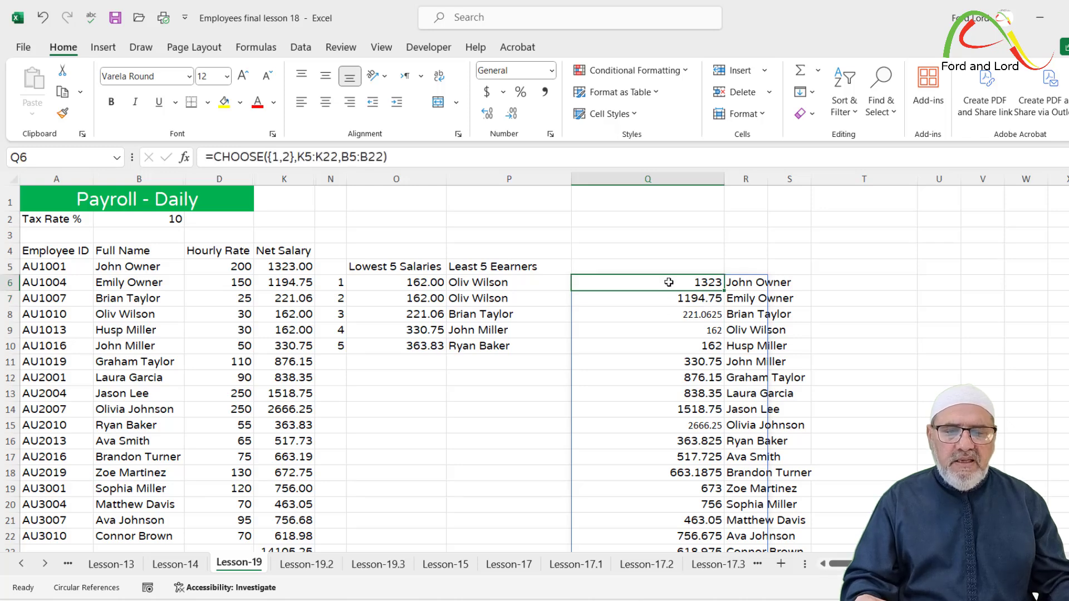
click(73, 118)
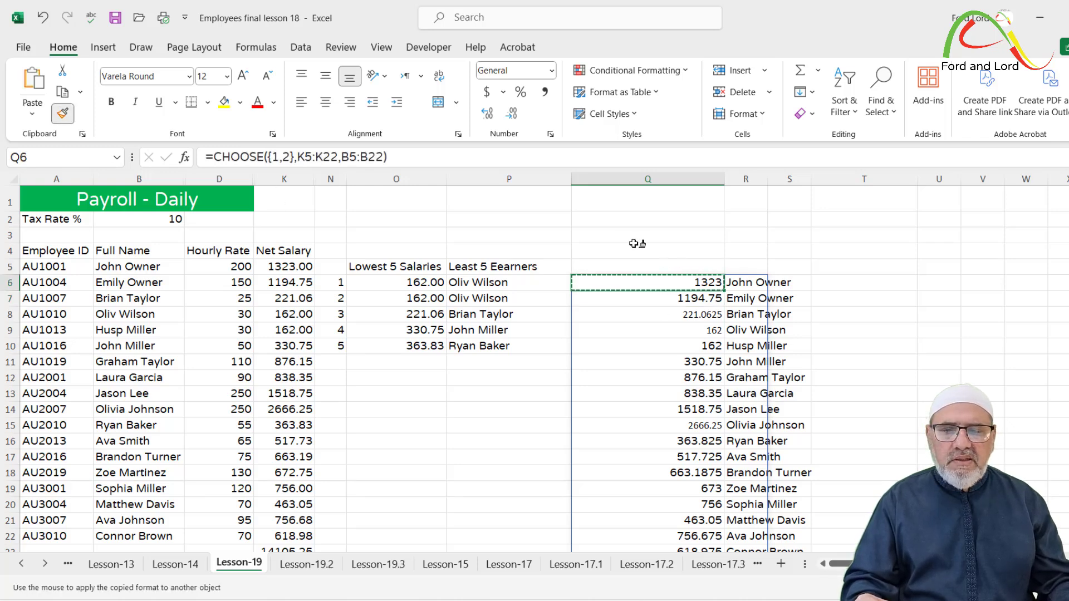
mouse_move(590, 225)
mouse_down()
mouse_move(735, 429)
mouse_move(980, 515)
mouse_move(1046, 515)
mouse_up()
scroll(816, 496, up, 3)
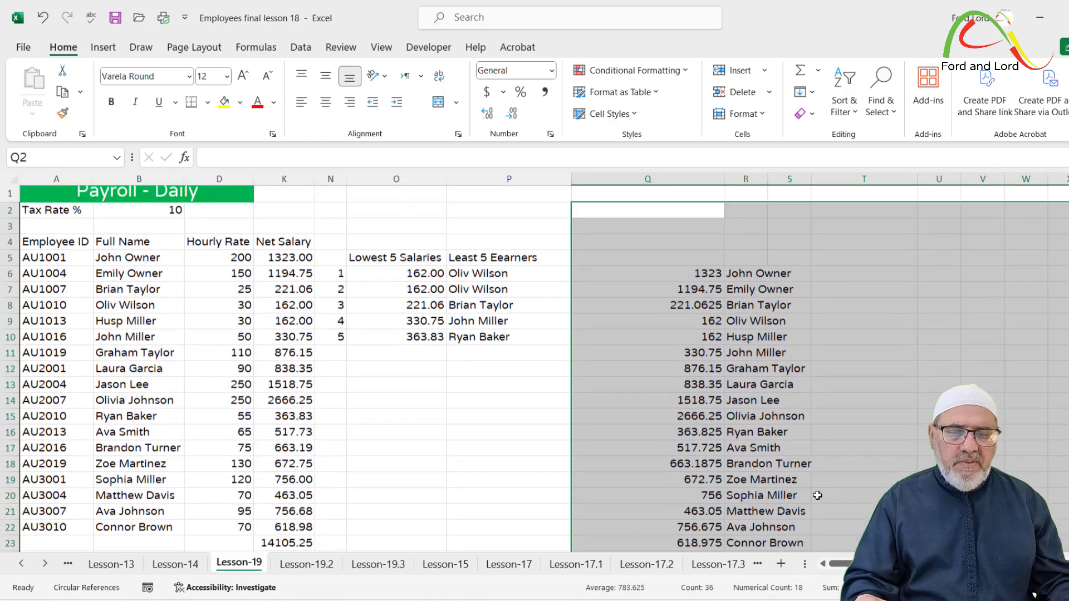
click(982, 441)
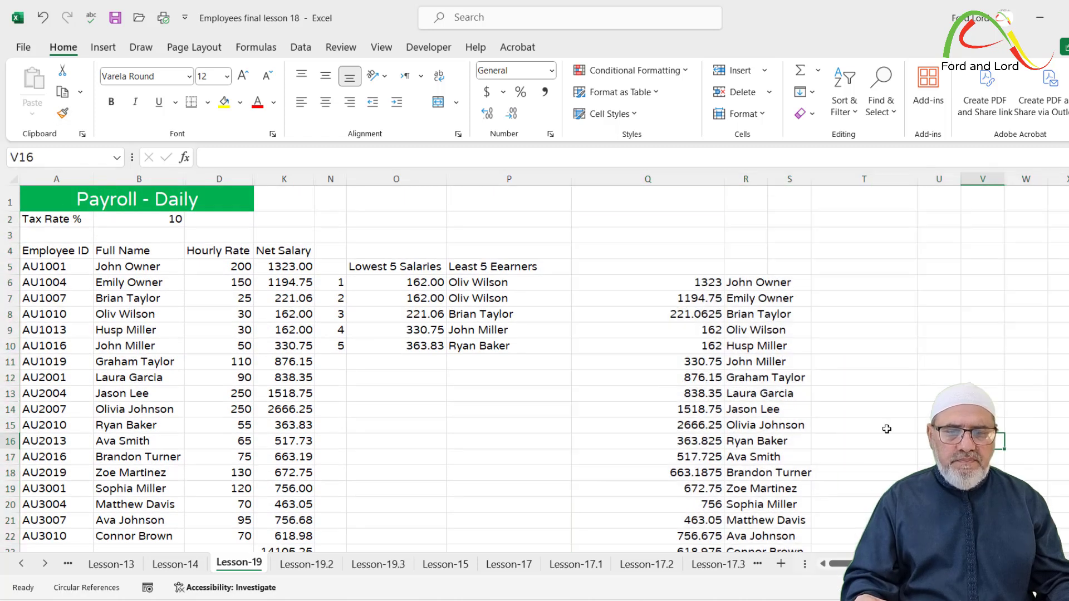
click(688, 284)
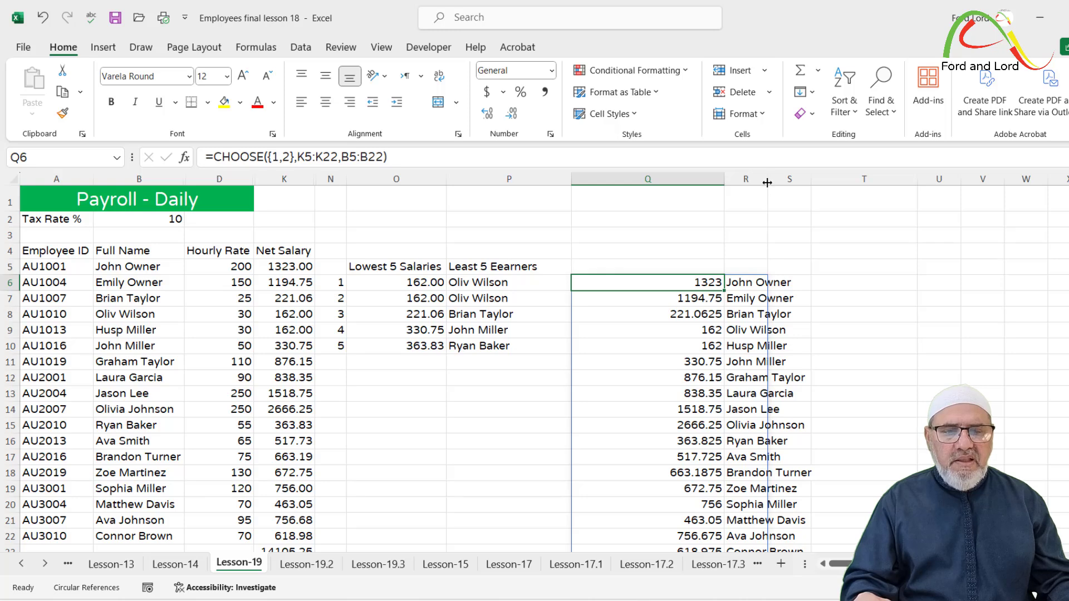
drag(768, 178, 839, 179)
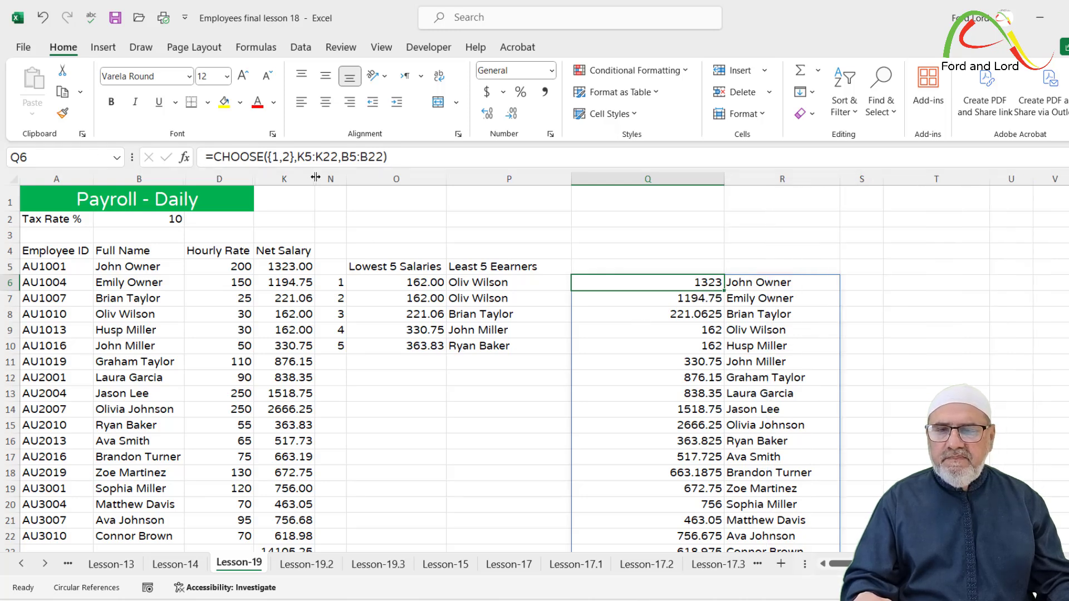
Change the index array of the CHOOSE formula in Q6 to {2,1}
click(286, 157)
drag(287, 156, 273, 157)
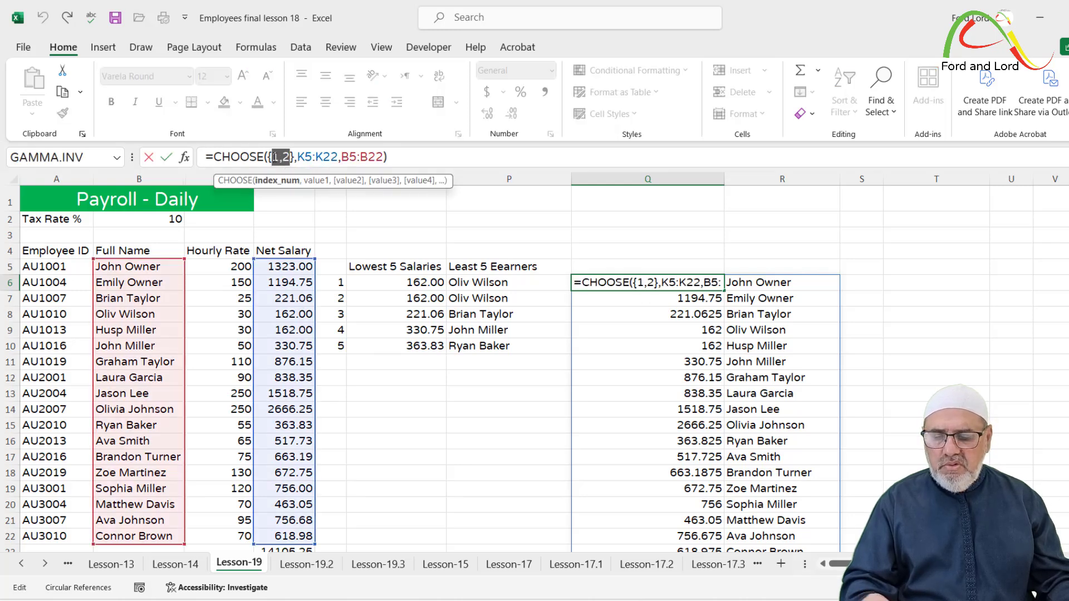
text(2,1)
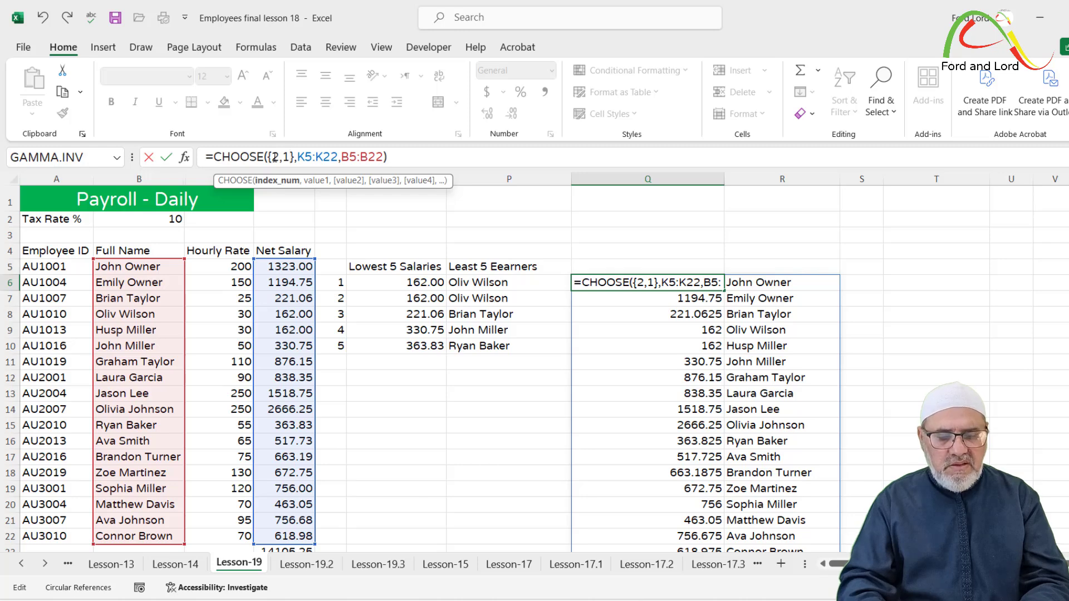
key(Return)
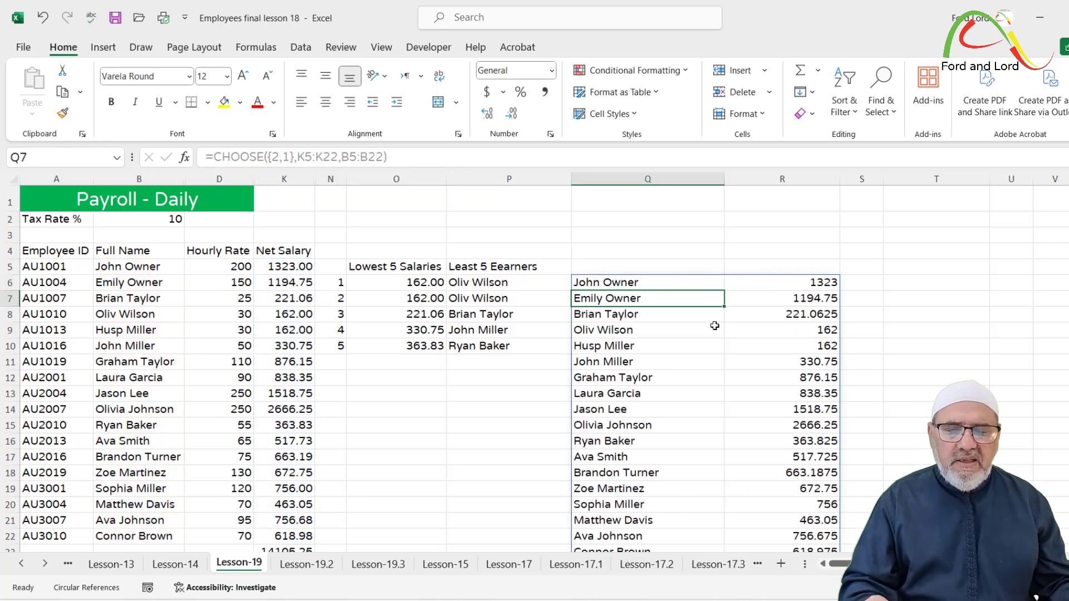
Restore the index array of the CHOOSE formula in Q6 to {1,2}
click(606, 280)
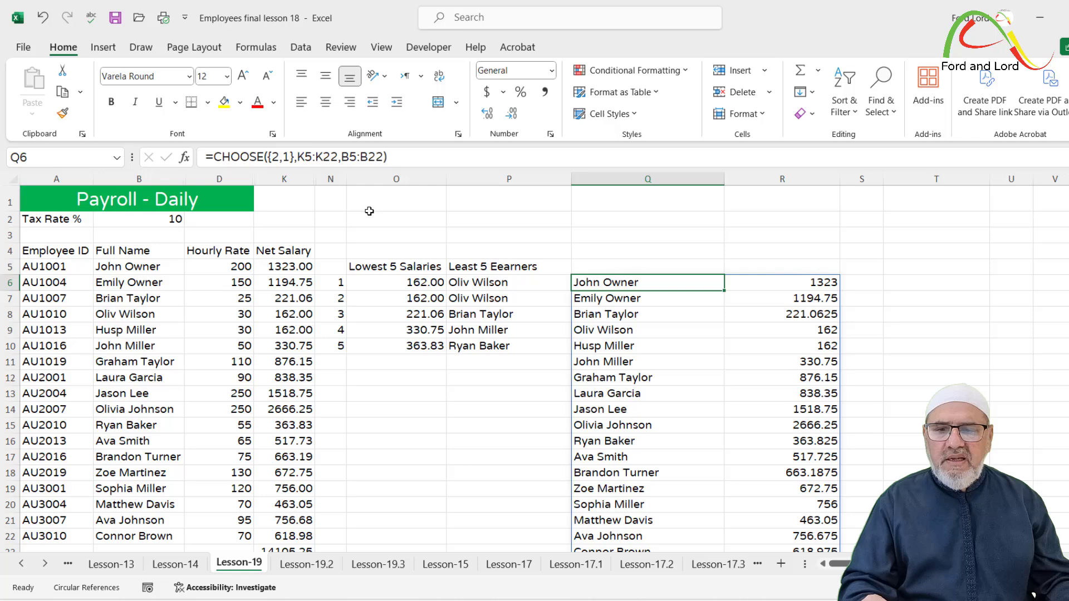
click(287, 158)
drag(282, 157, 273, 158)
key(Delete)
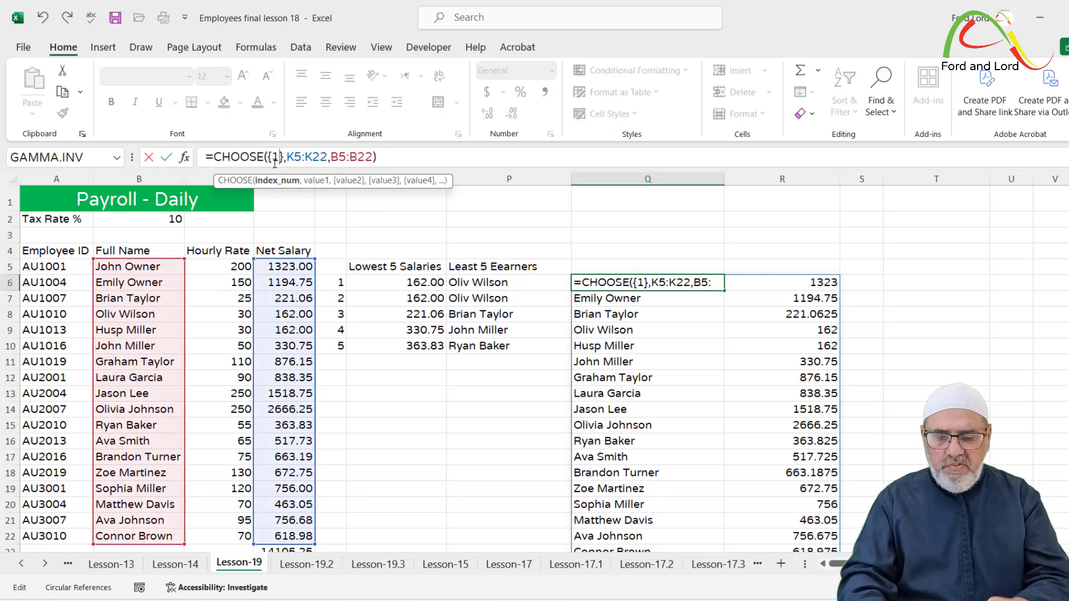
text(,2)
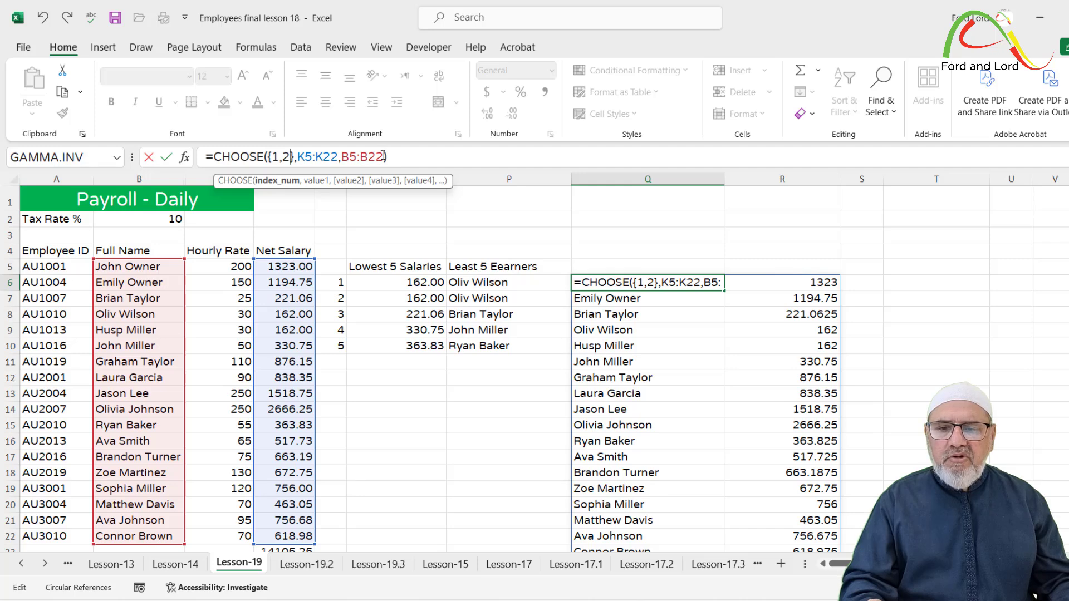
Move the range B5:B22 ahead of K5:K22 in the CHOOSE formula in Q6, removing the leftover trailing comma
drag(385, 157, 354, 157)
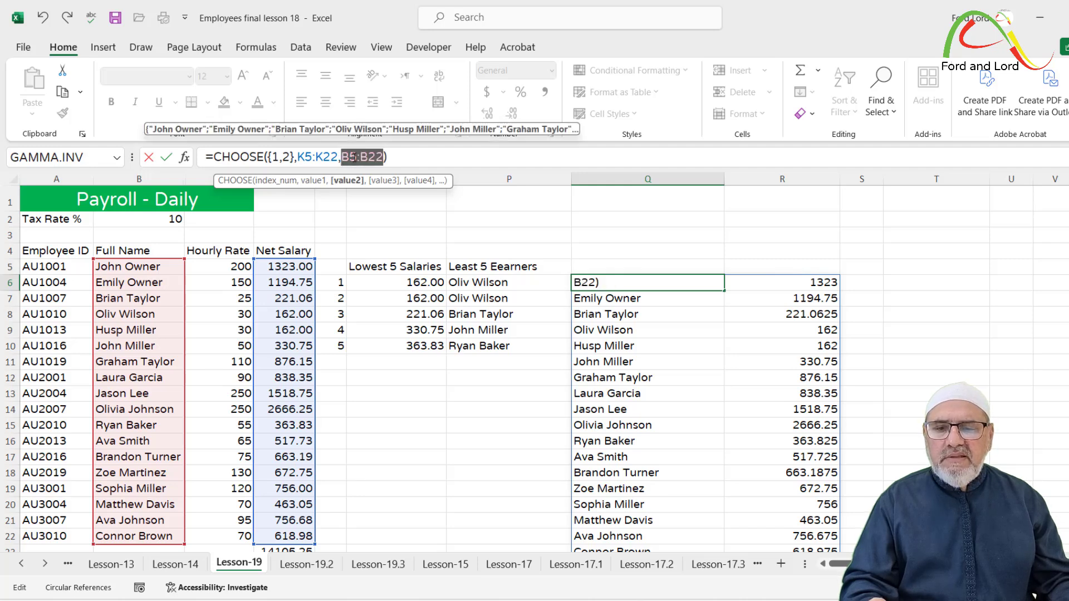
right_click(356, 158)
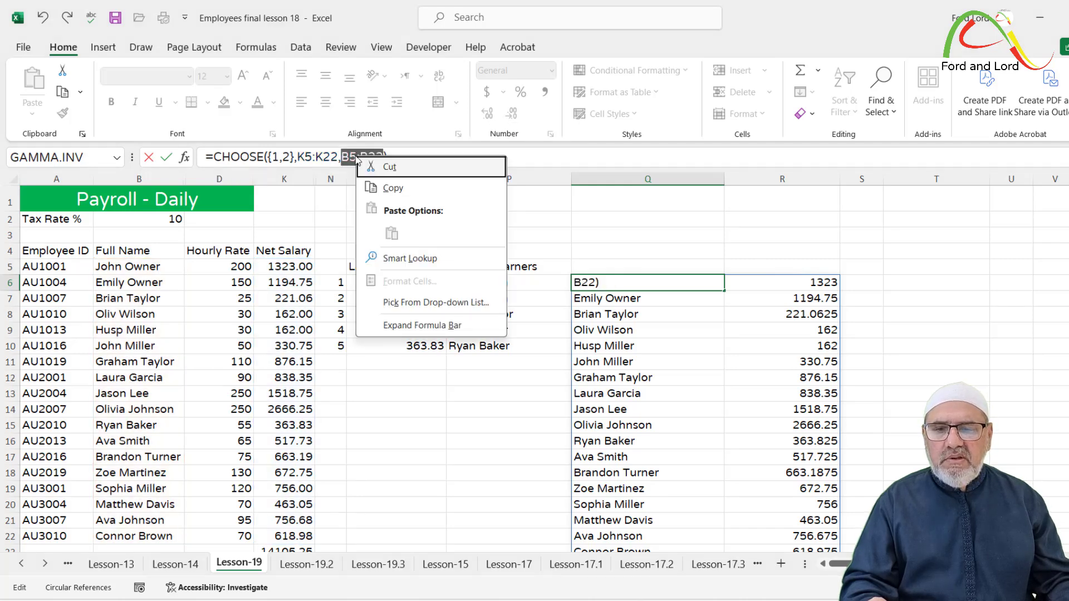
click(390, 168)
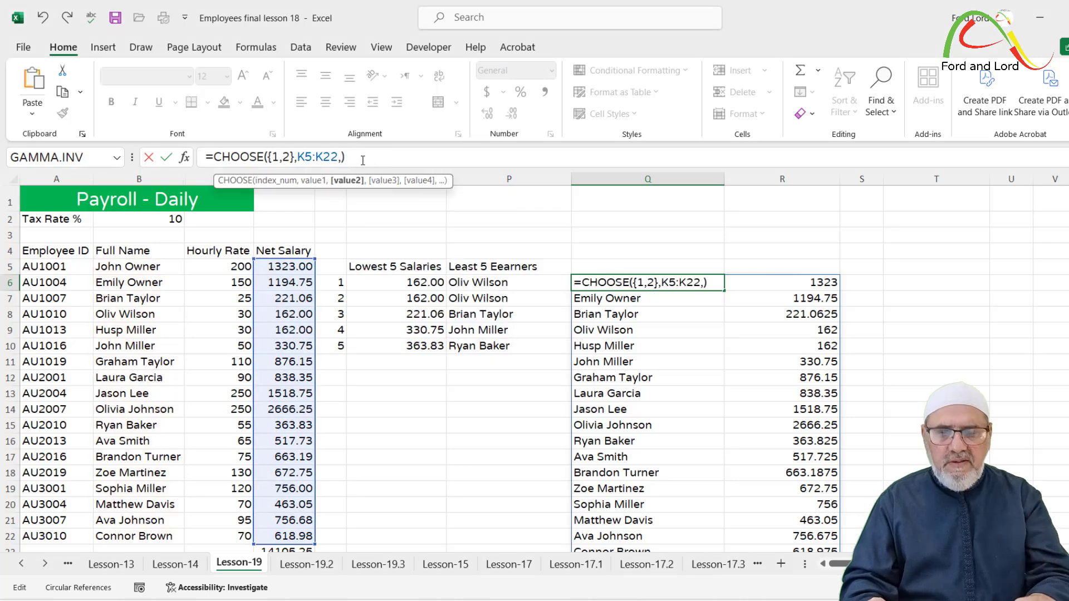
key(BackSpace)
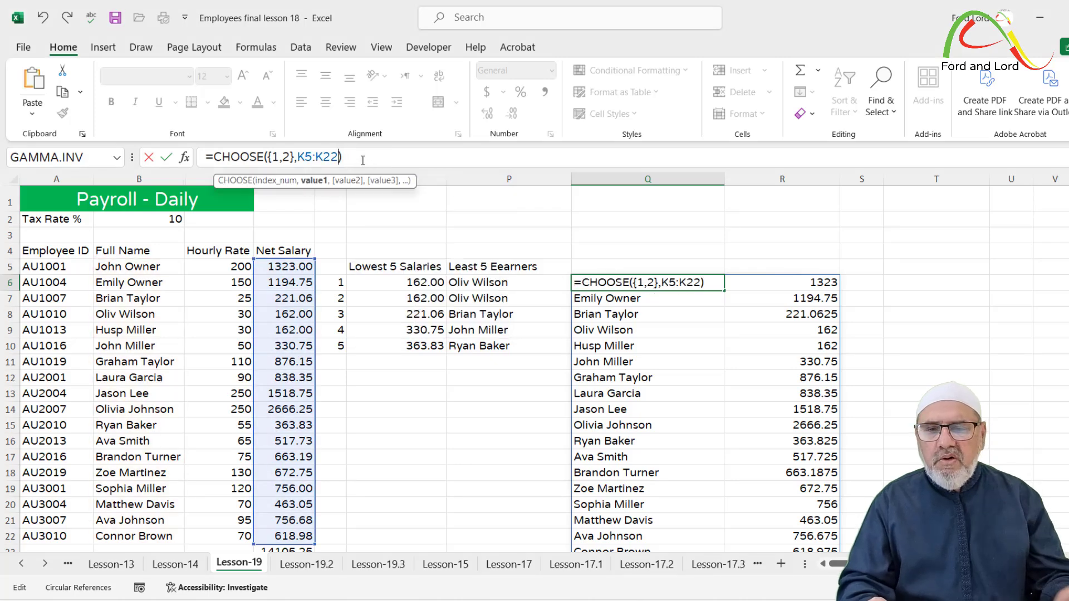
click(295, 158)
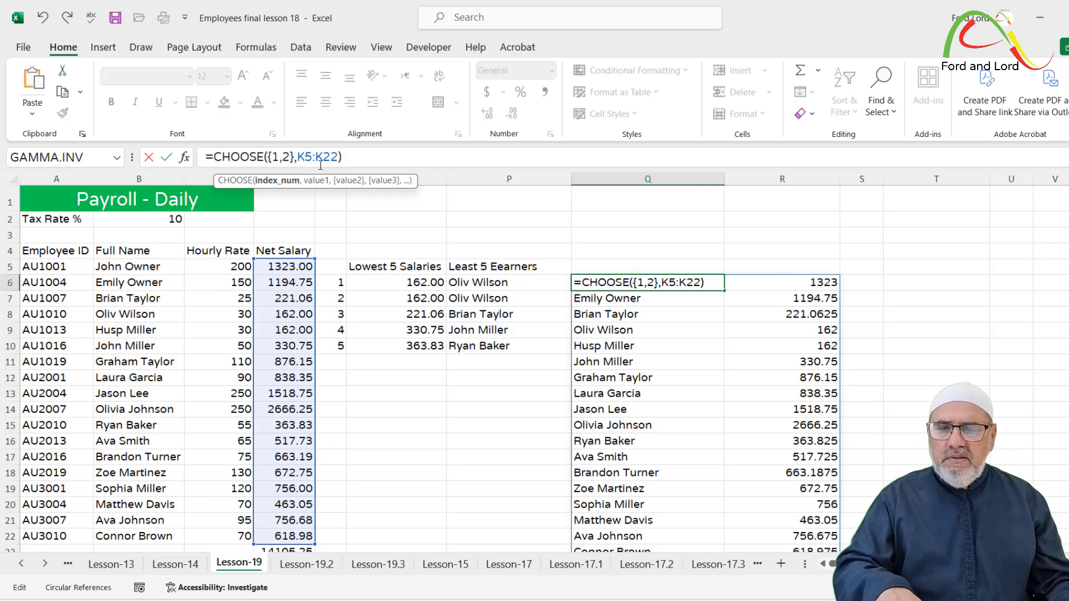
key(ctrl+v)
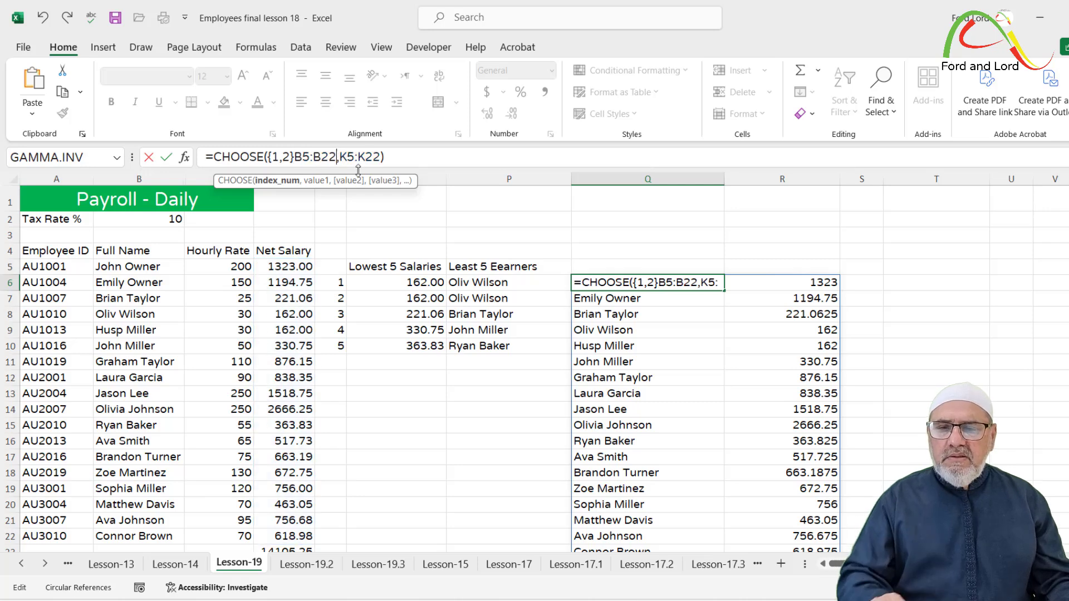
click(421, 158)
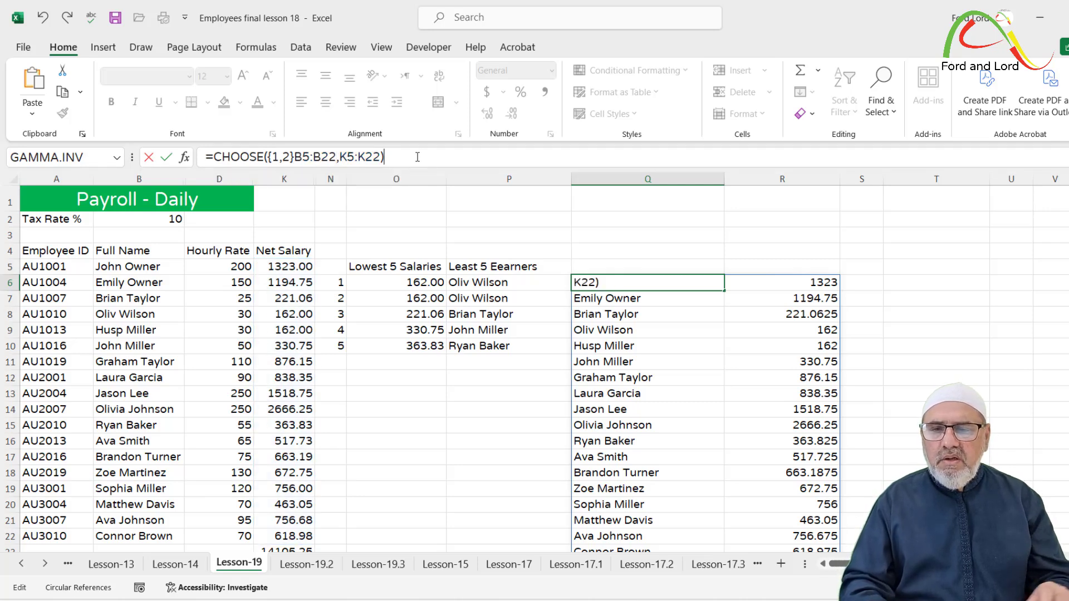
key(Return)
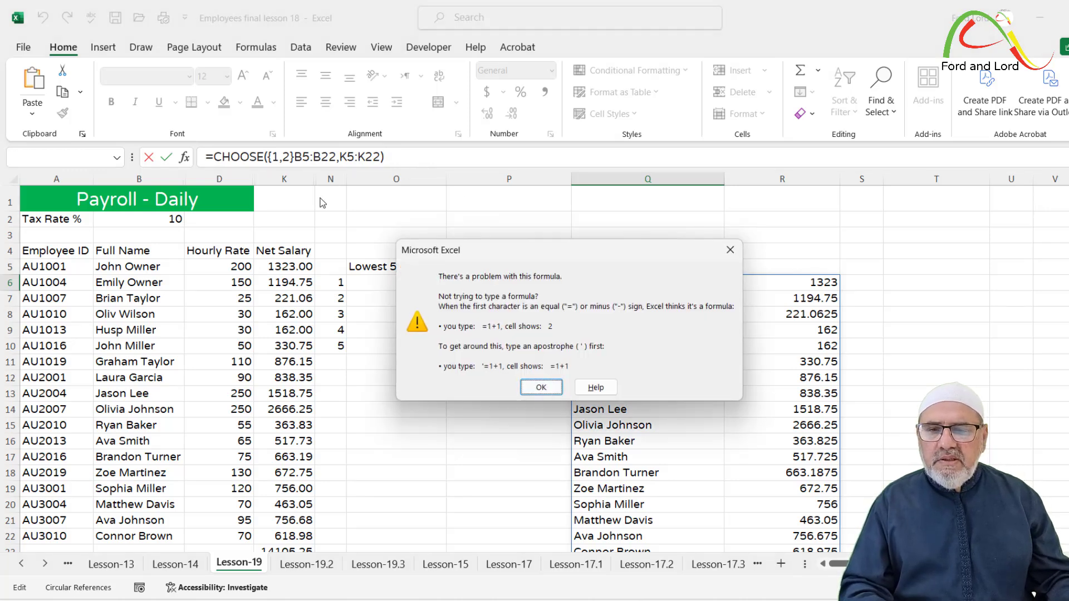
click(541, 387)
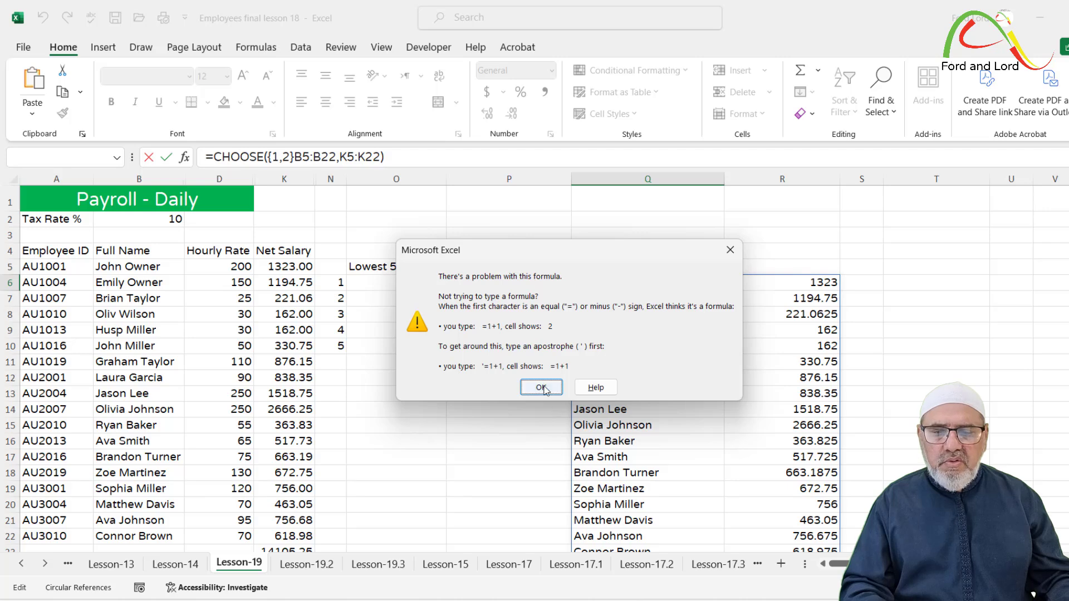
Insert the missing comma after {1,2} in the Q6 formula, and narrow column R to fit the salaries
click(294, 158)
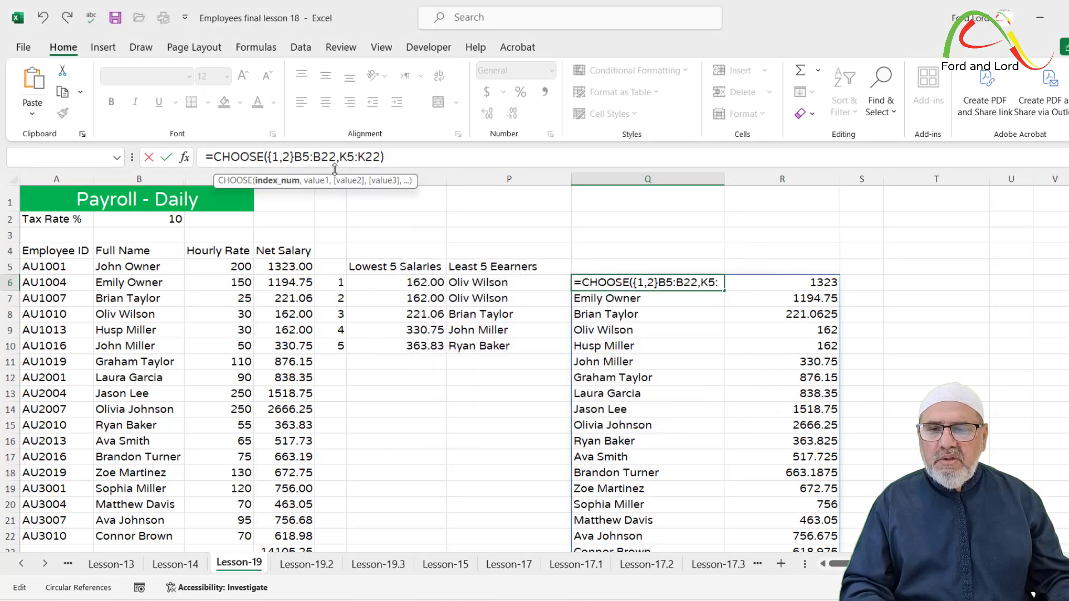
text(,)
key(shift+Return)
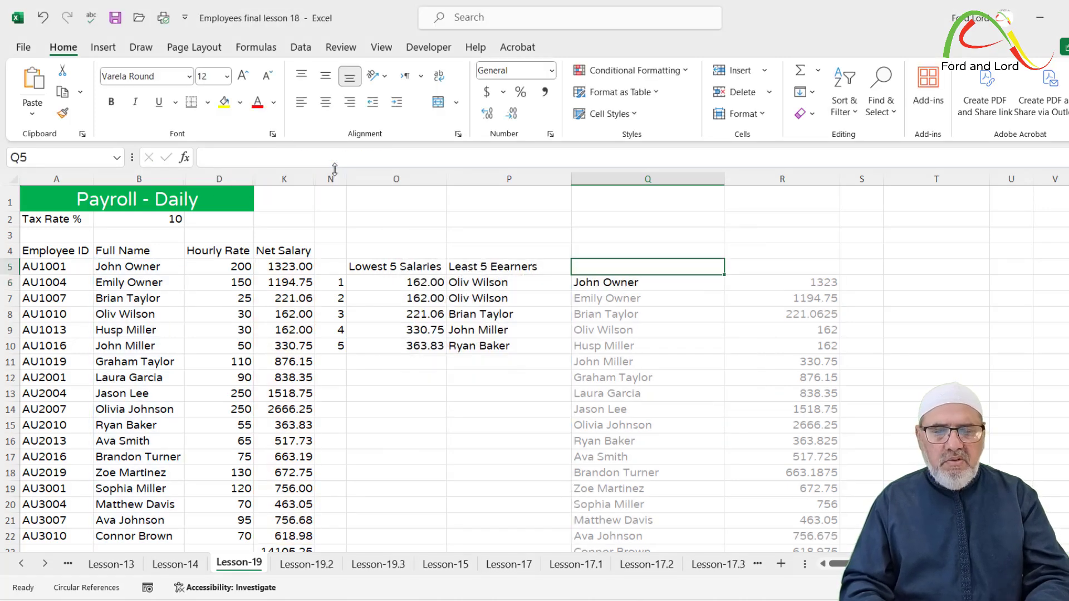
click(617, 286)
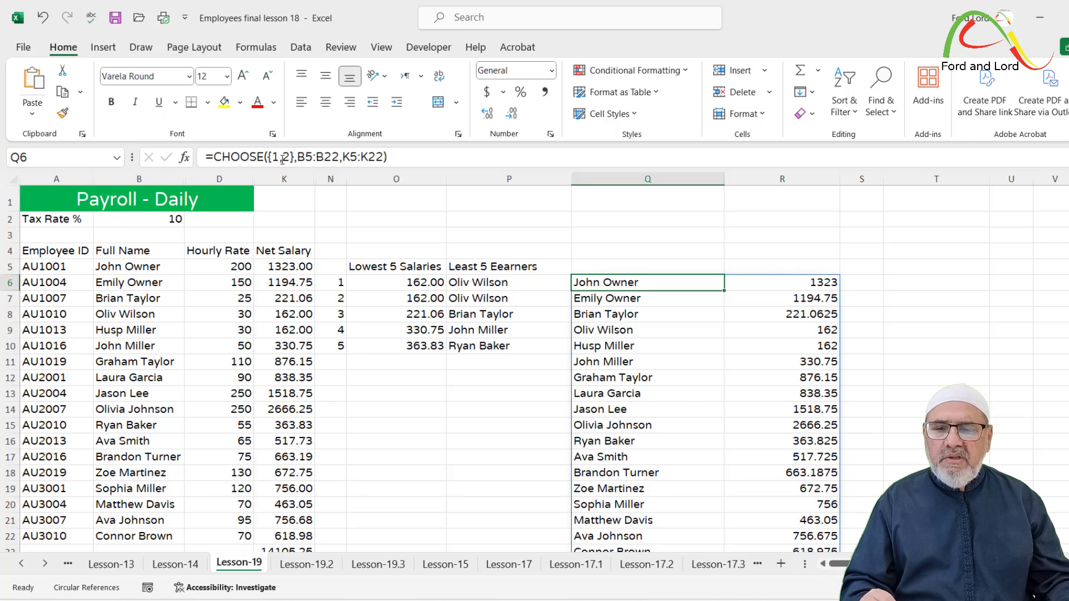
click(887, 347)
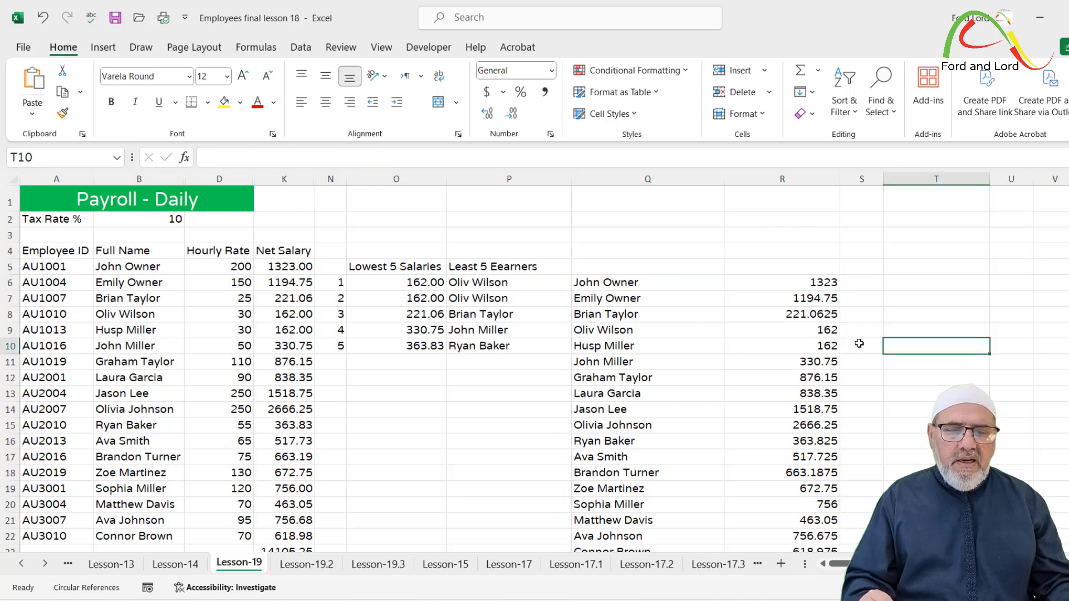
drag(883, 177, 788, 184)
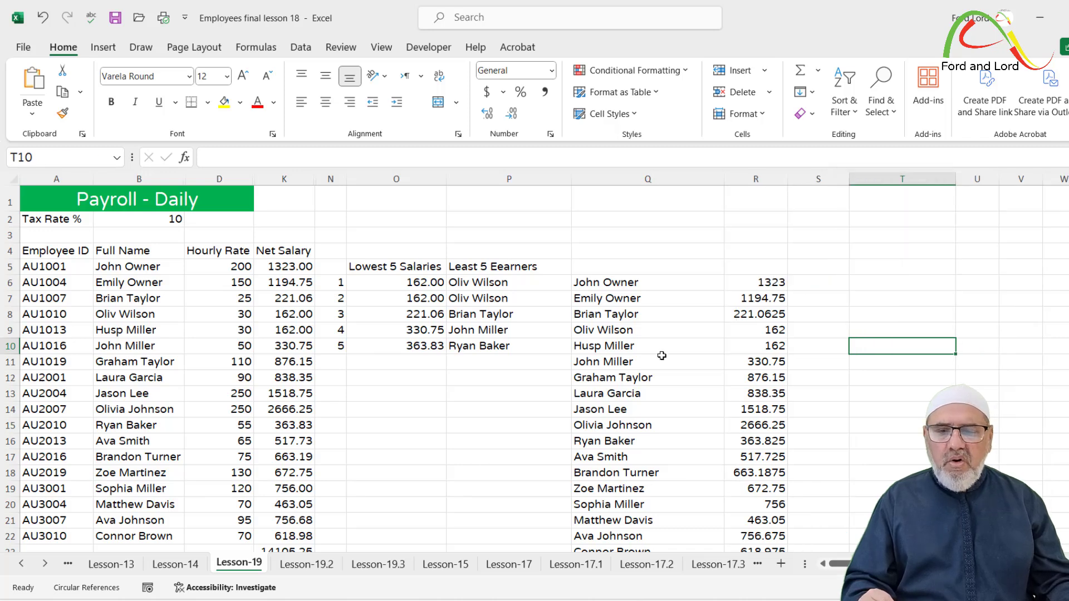
Add the employee ID range A5:A22 as a third value in the CHOOSE formula in Q6
click(627, 289)
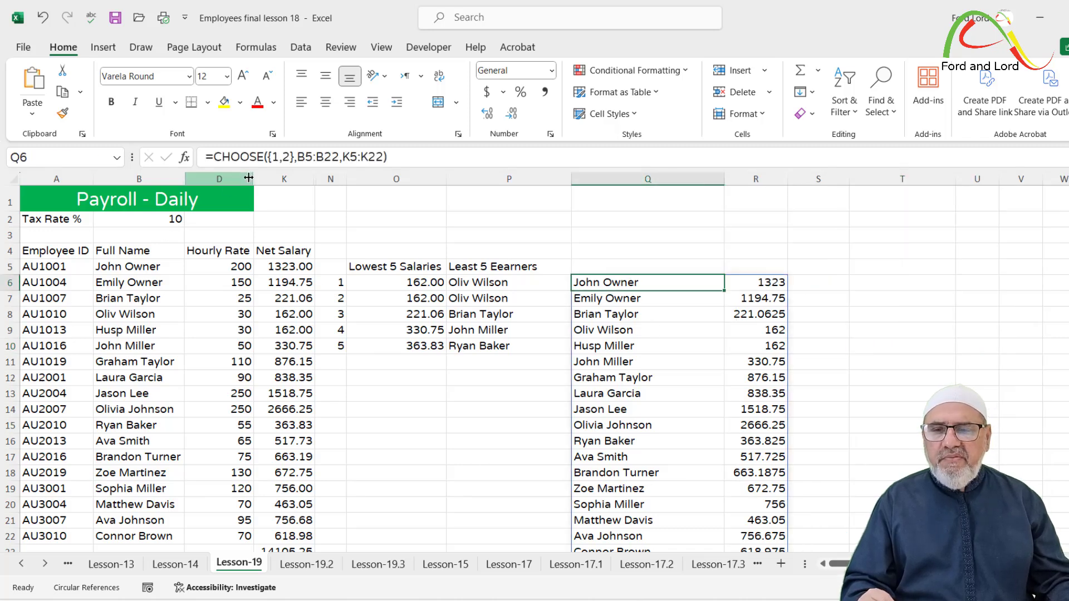
click(385, 157)
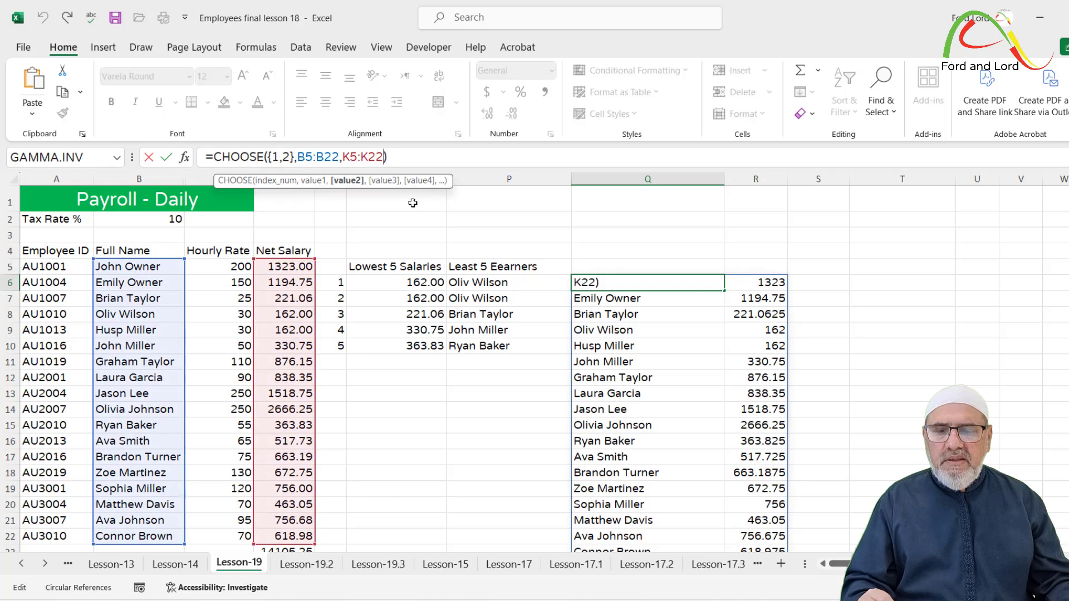
text(,)
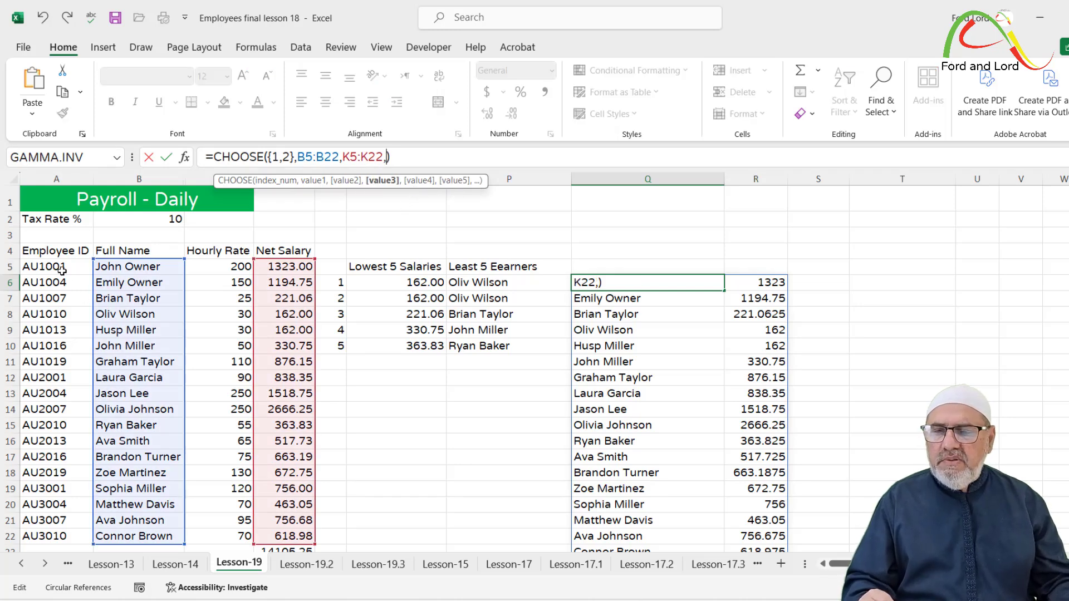
drag(60, 270, 66, 533)
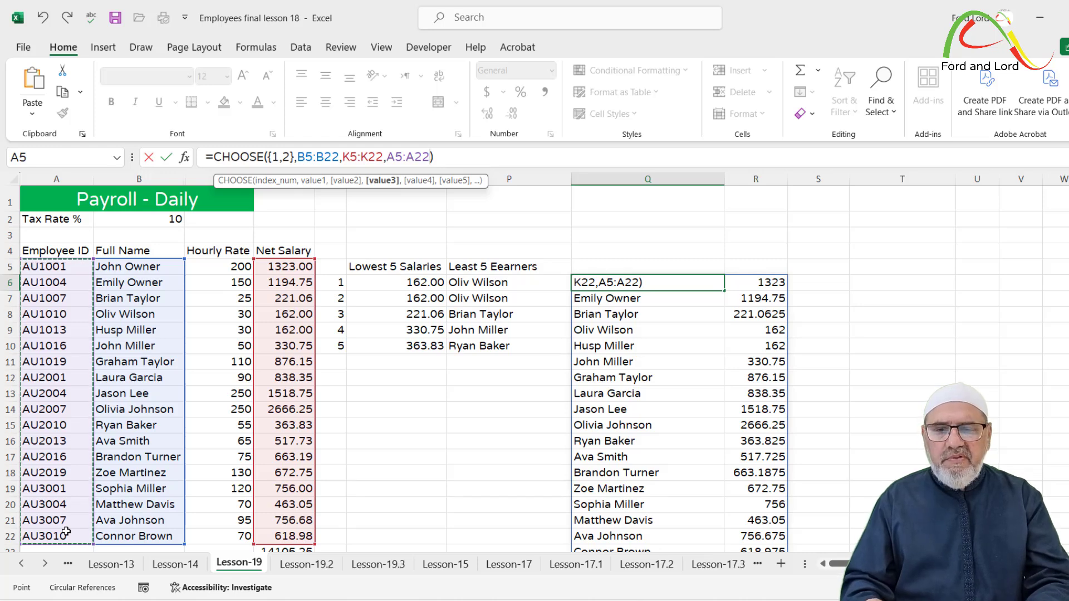
key(Return)
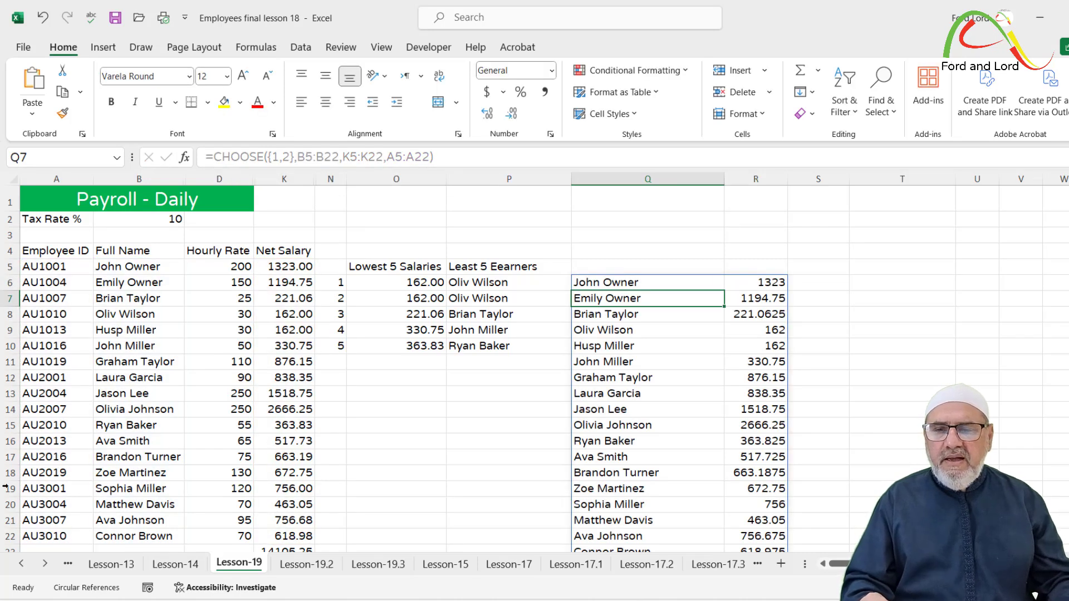
Extend the index array of the CHOOSE formula in Q6 to {1,2,3}
click(582, 283)
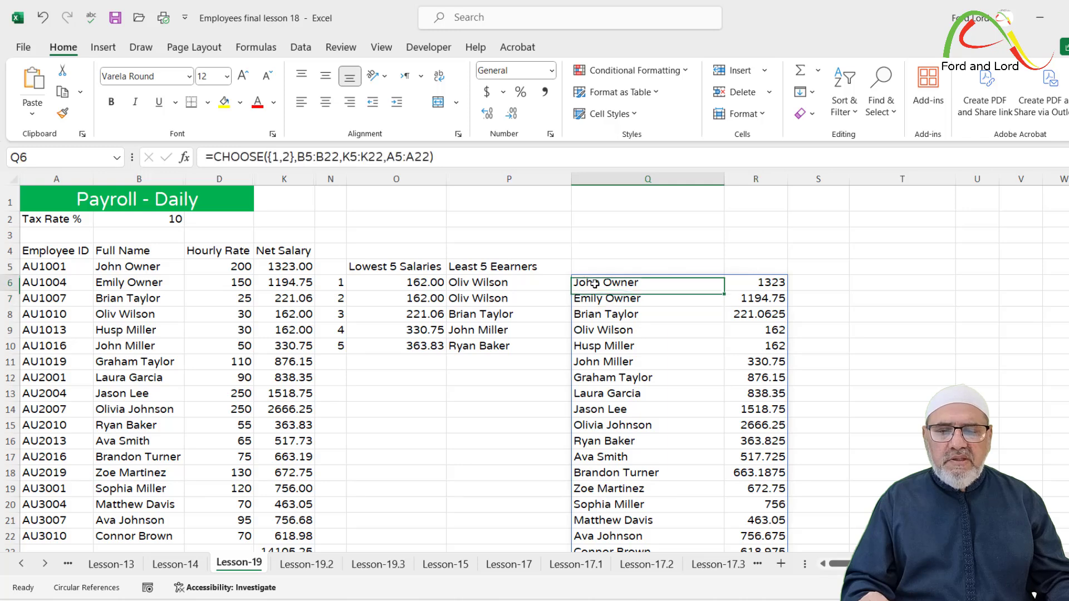
click(289, 157)
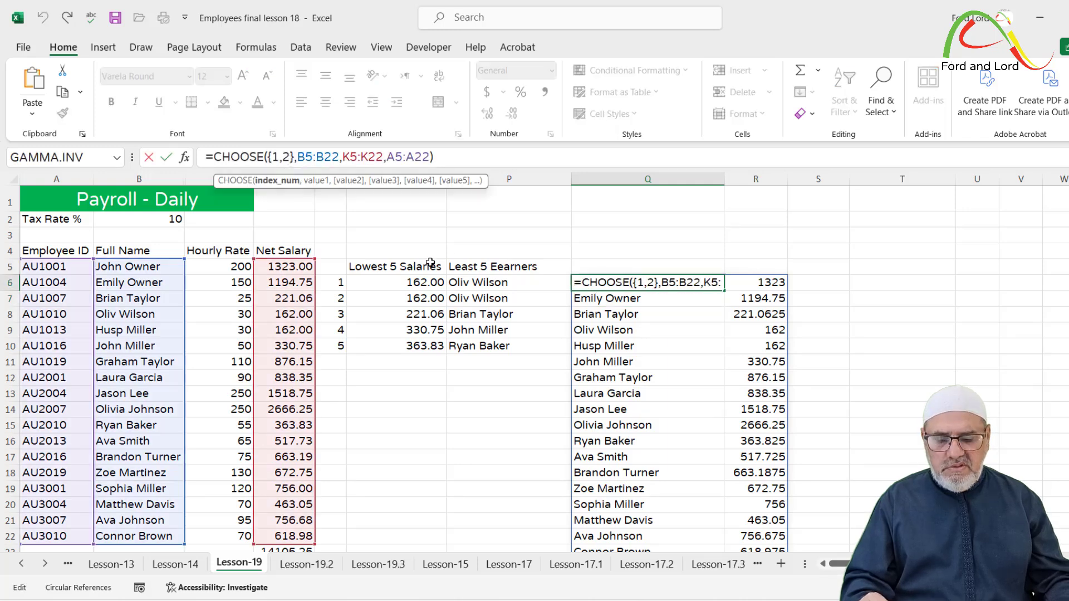
text(,3)
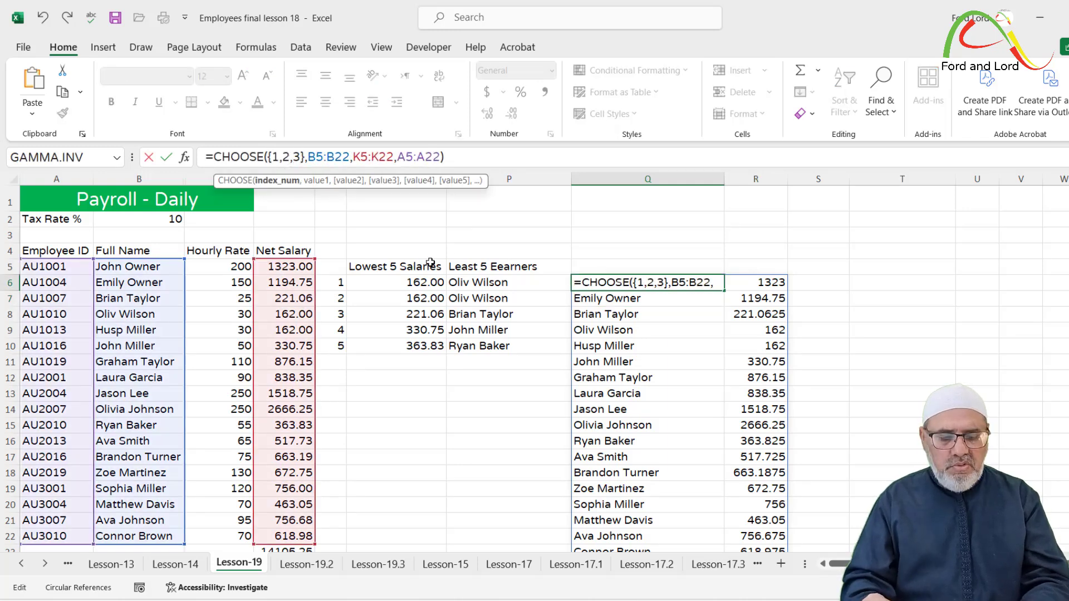
key(Return)
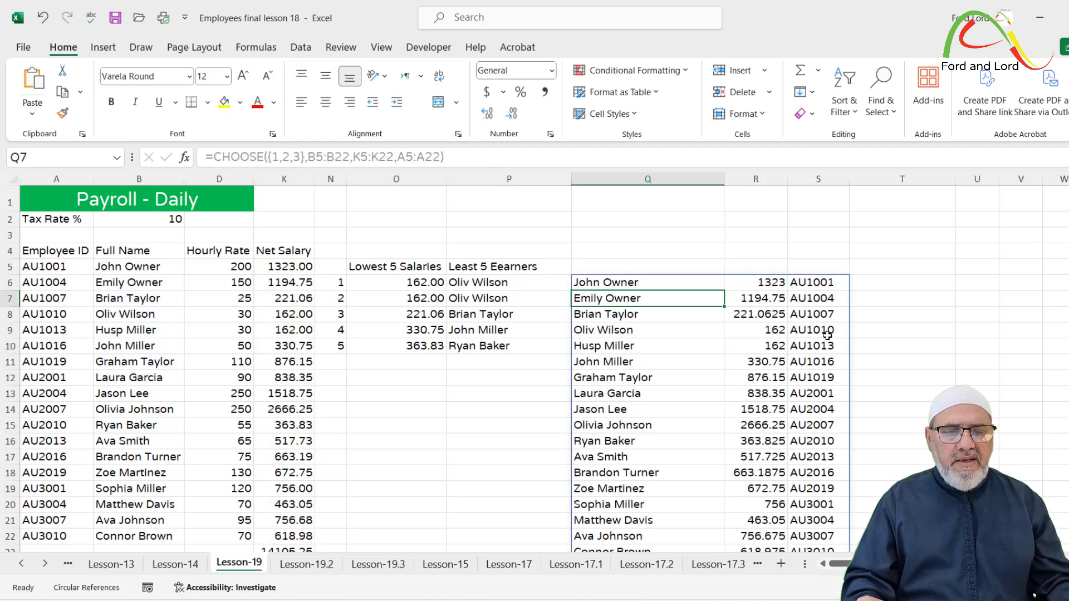
Change the index array of the CHOOSE formula in Q6 to {3,1,2} so the employee IDs come first
click(634, 284)
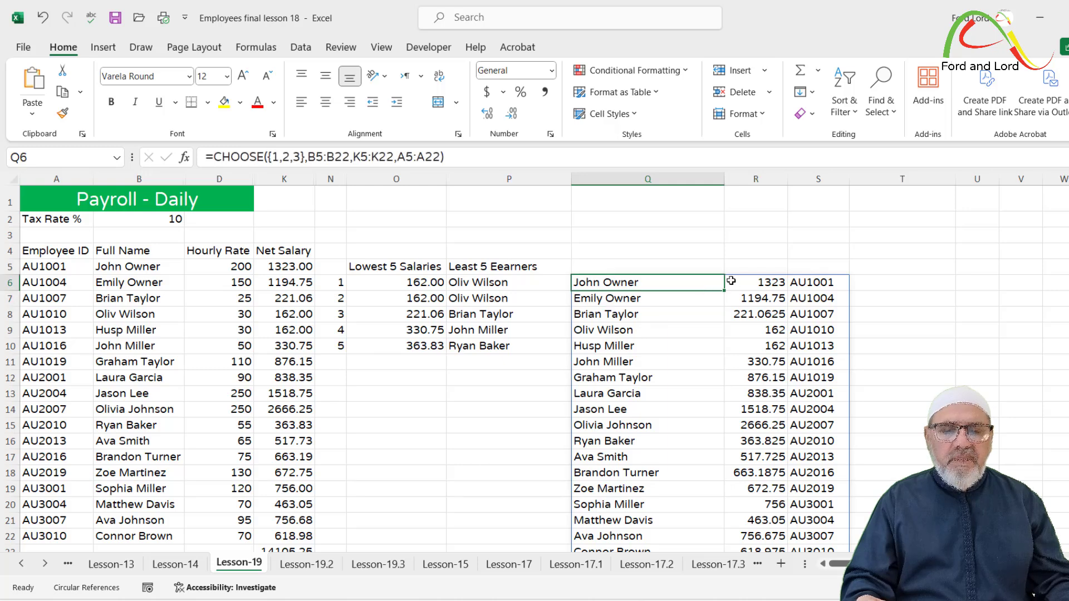
click(301, 156)
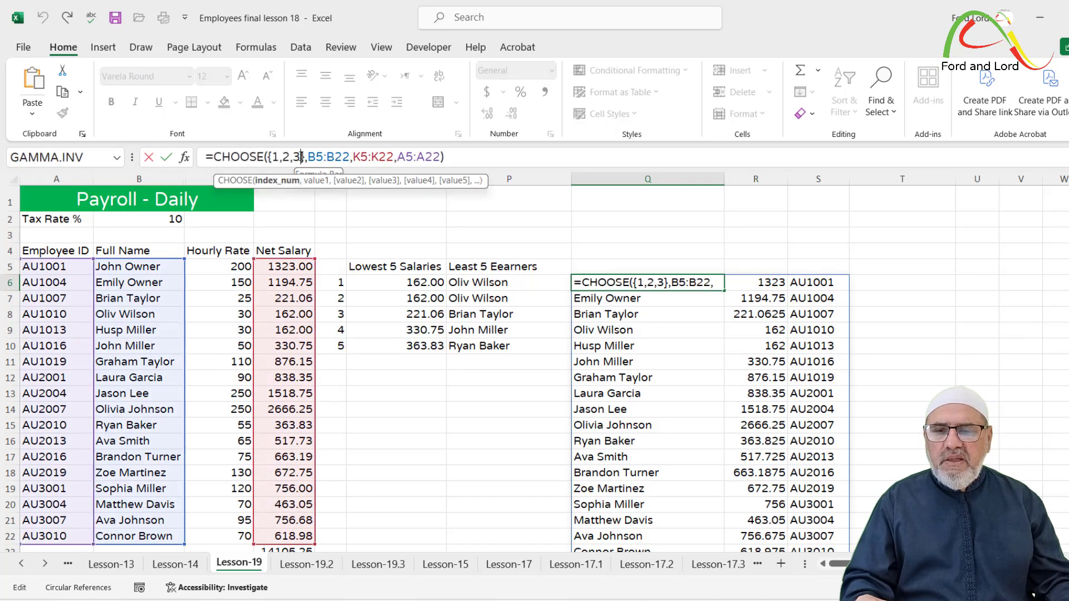
key(BackSpace)
key(BackSpace)
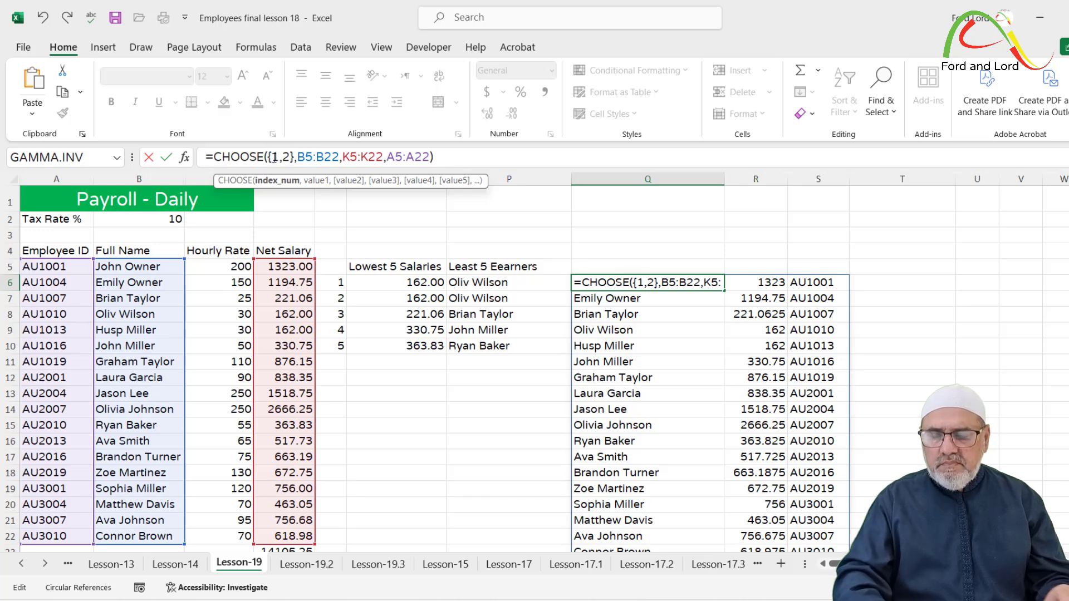
text(2,)
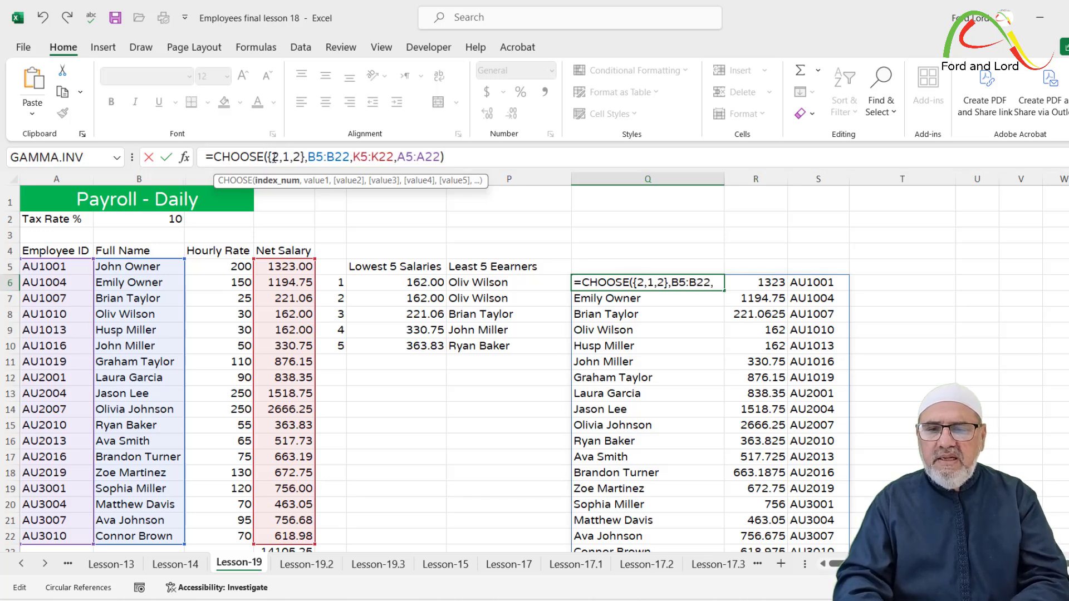
click(274, 158)
key(BackSpace)
text(3)
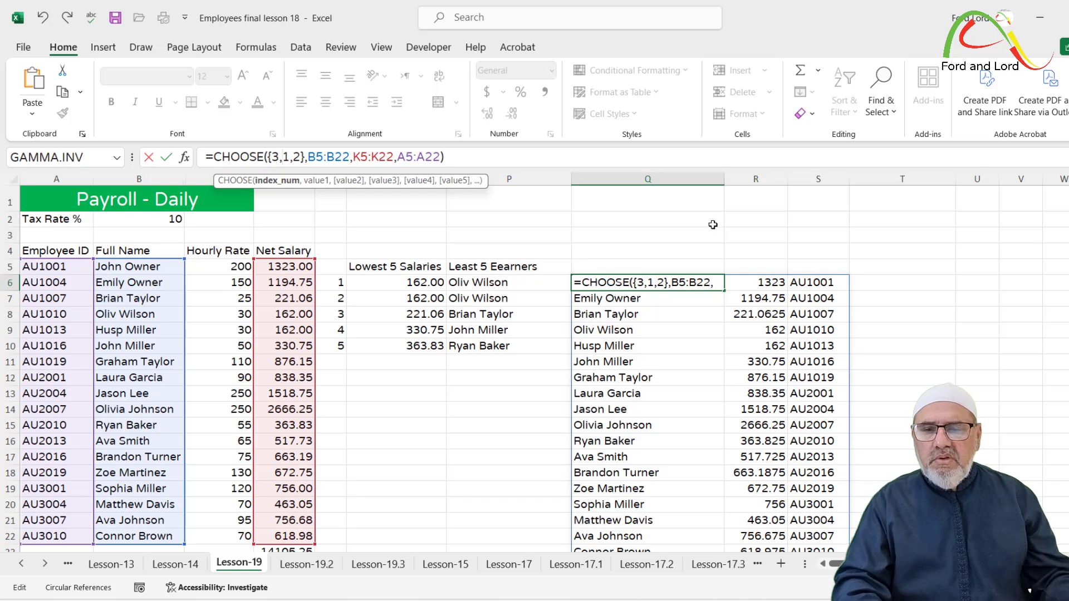
key(Return)
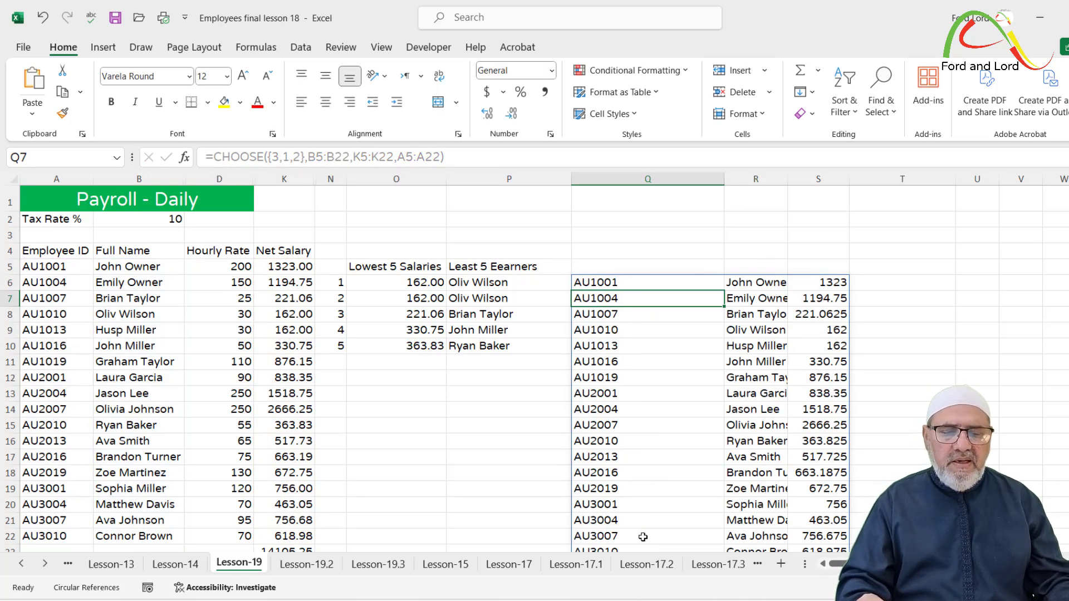
Narrow column Q to fit the employee IDs and widen column R for the full names
drag(723, 178, 633, 191)
drag(700, 179, 712, 179)
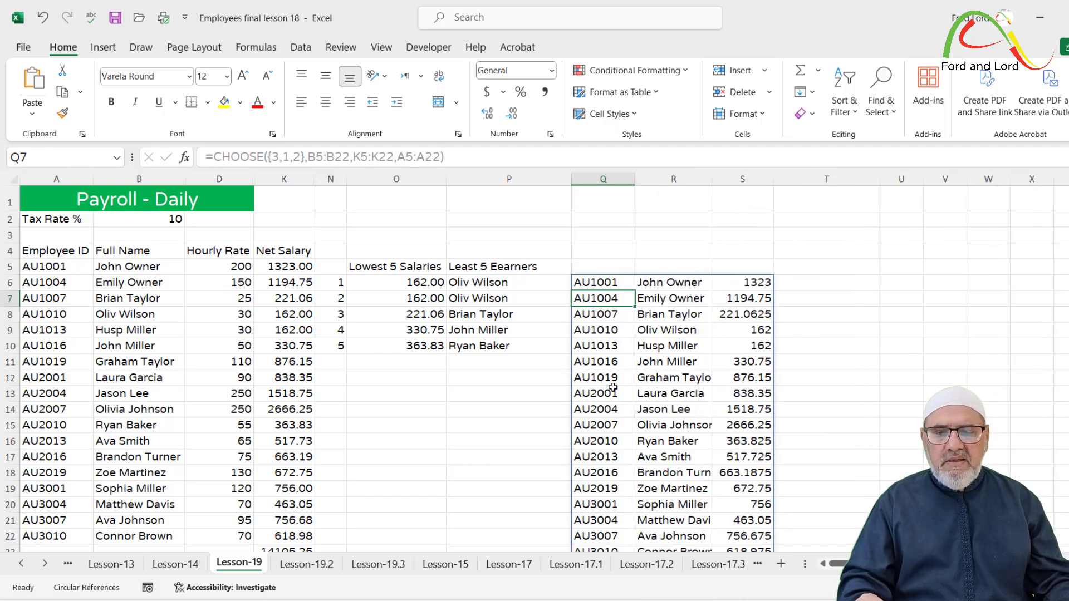
Restore the Q6 formula to =CHOOSE({1,2},B5:B22,K5:K22) and autofit column Q to the full names
click(618, 285)
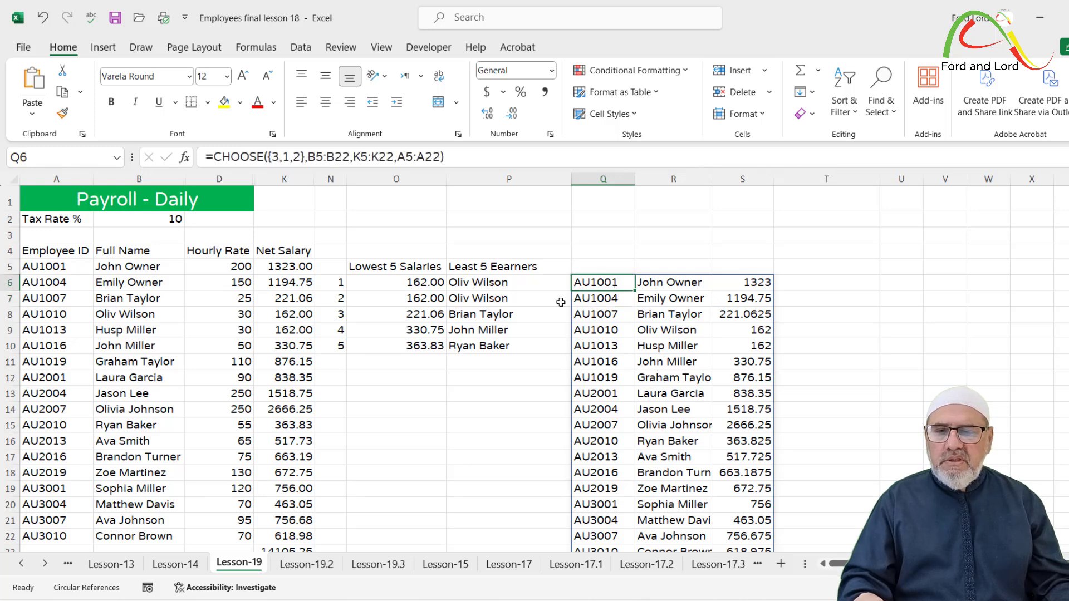
click(284, 156)
key(BackSpace)
key(BackSpace)
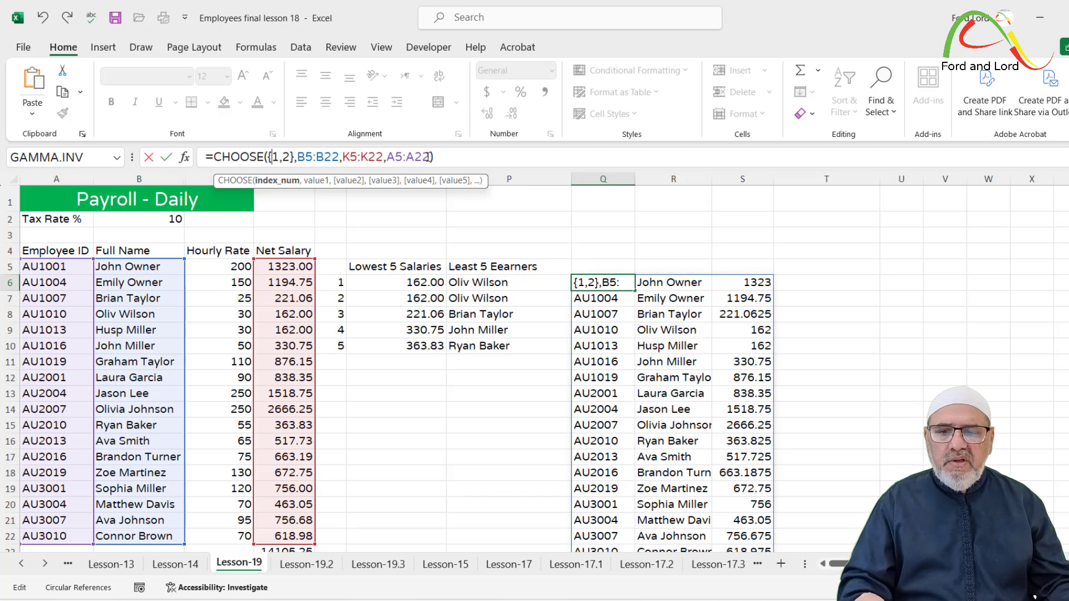
drag(429, 156, 388, 157)
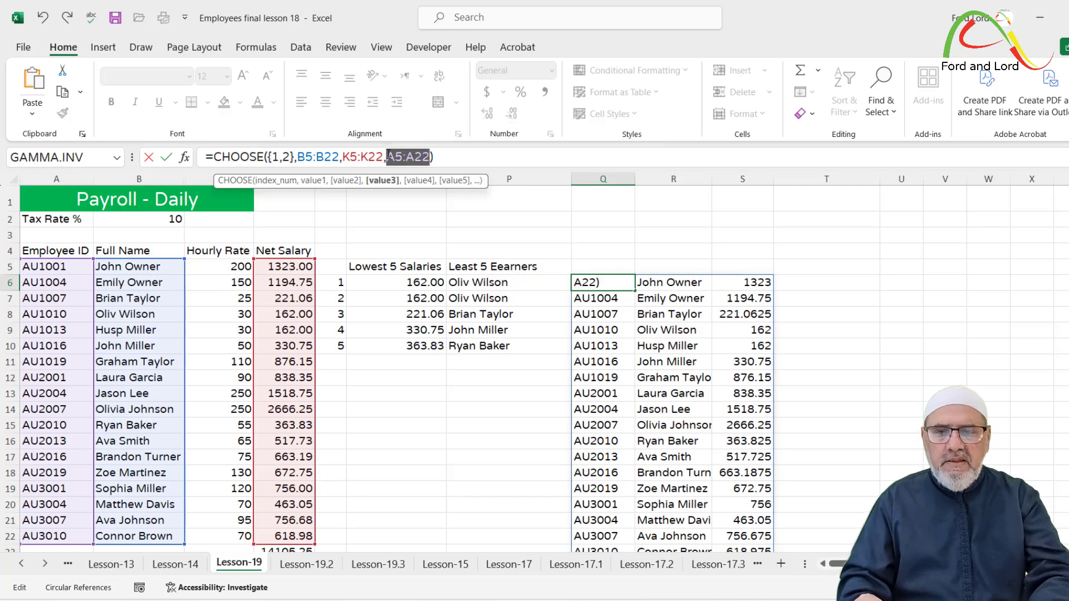
key(BackSpace)
key(BackSpace)
key(Return)
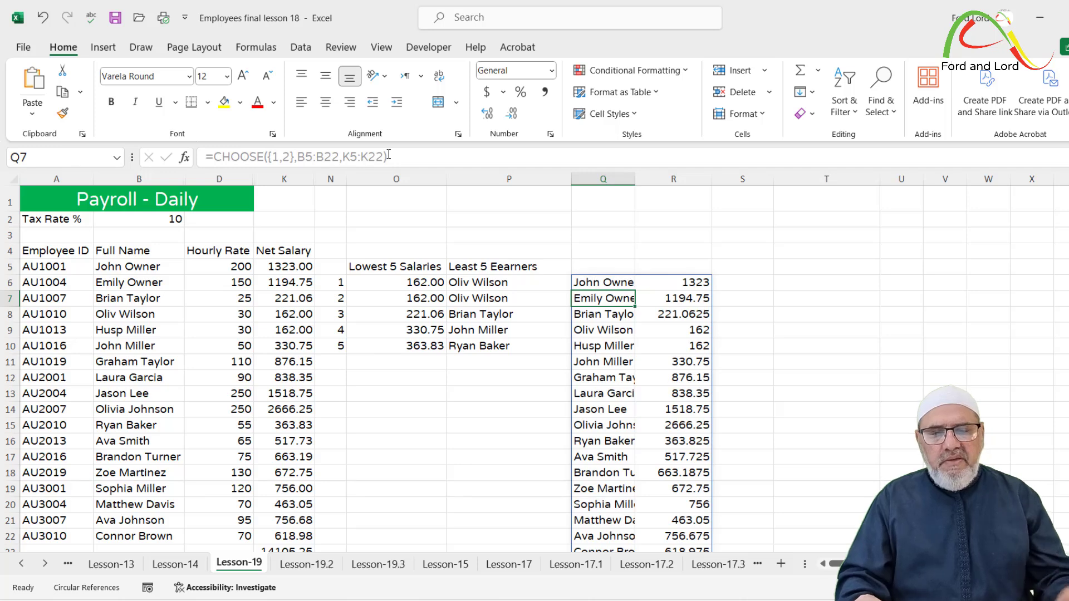
double_click(636, 178)
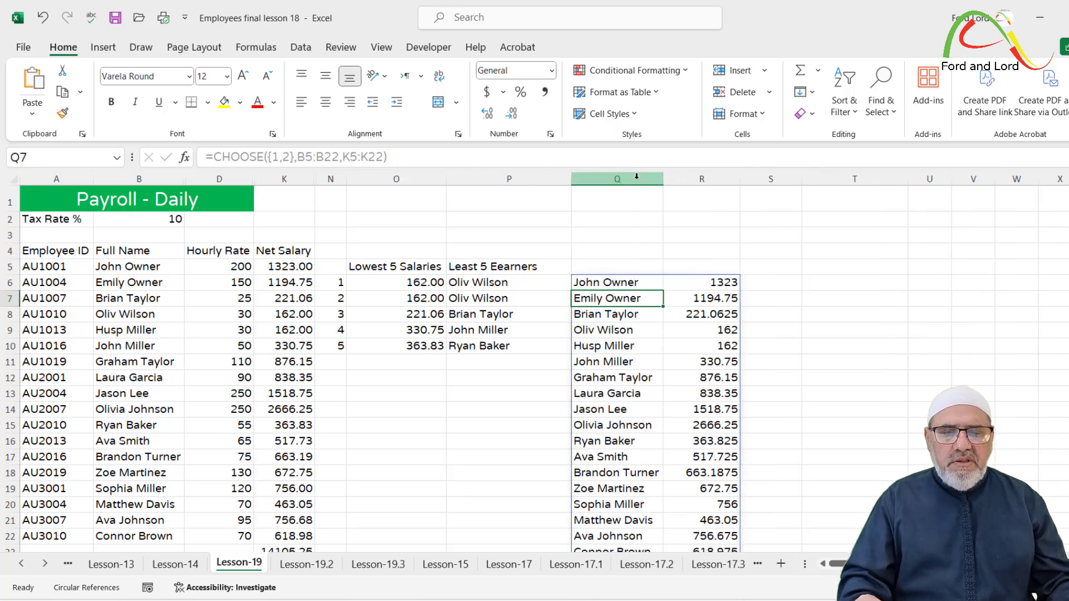
Wrap the CHOOSE formula in Q6 in SORT, sorting by column 2 in ascending order: =SORT(CHOOSE({1,2},B5:B22,K5:K22),2,1)
scroll(777, 429, down, 1)
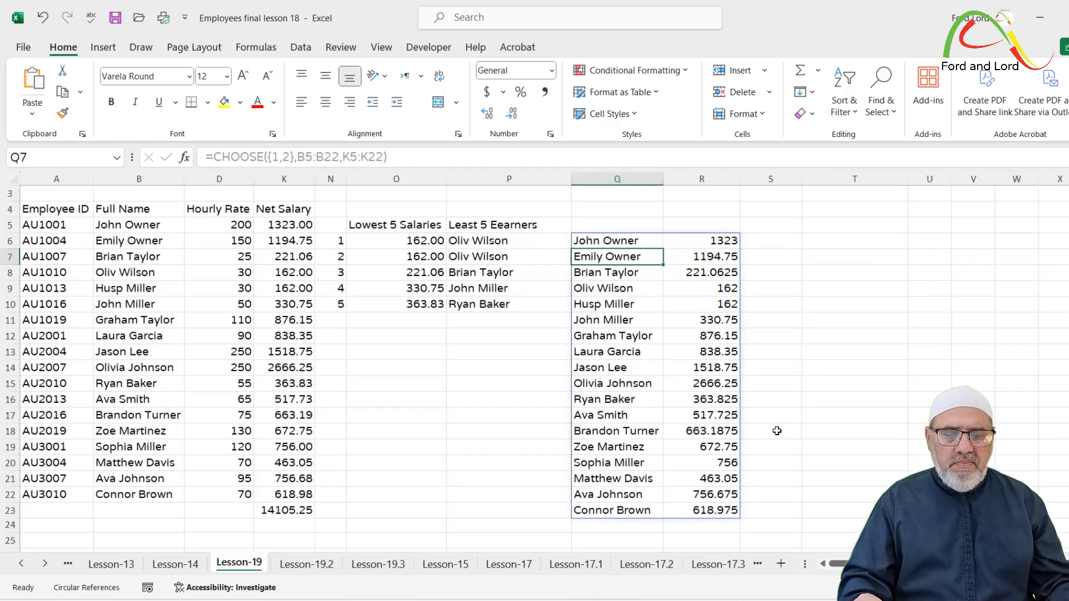
scroll(775, 429, up, 1)
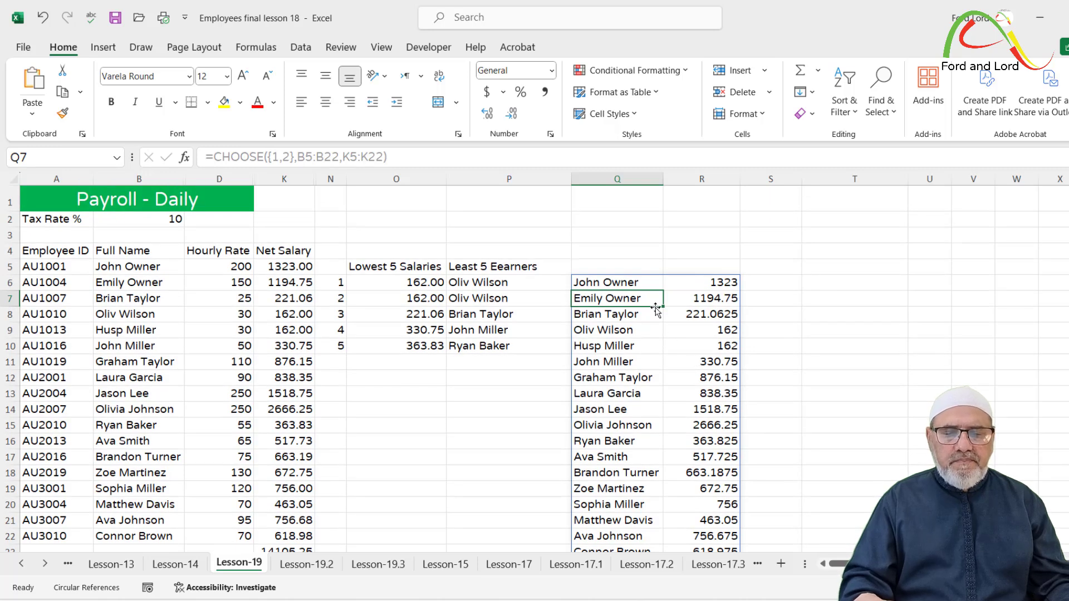
click(627, 285)
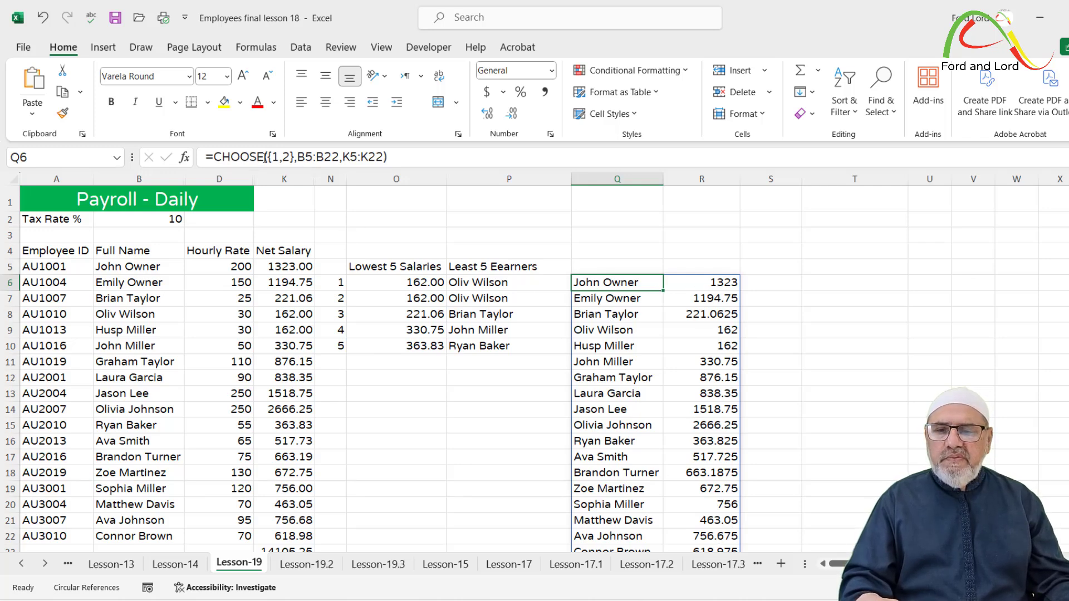
click(216, 157)
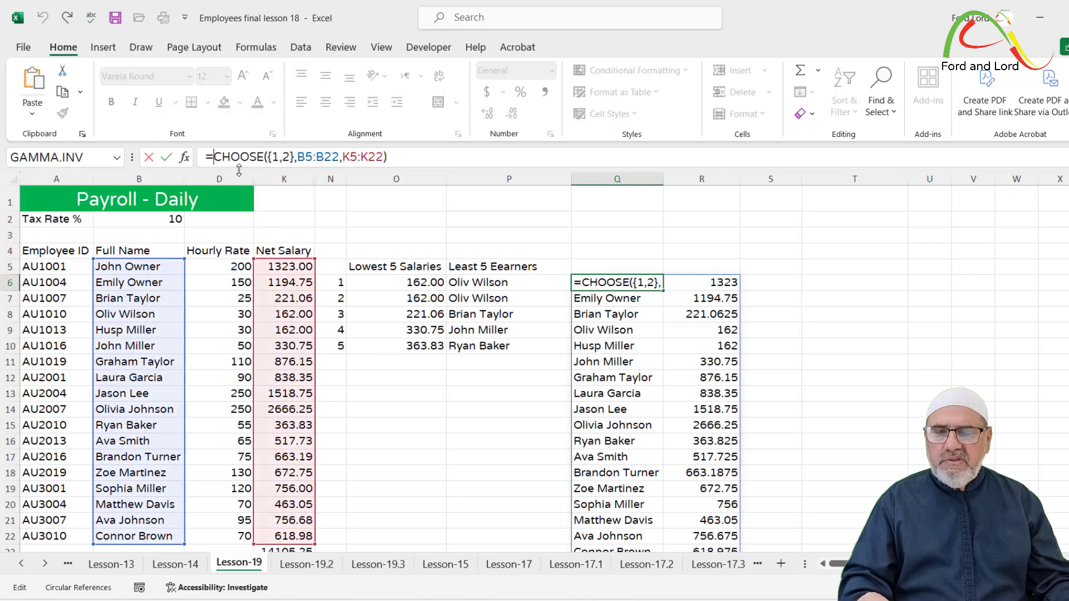
text(SORT)
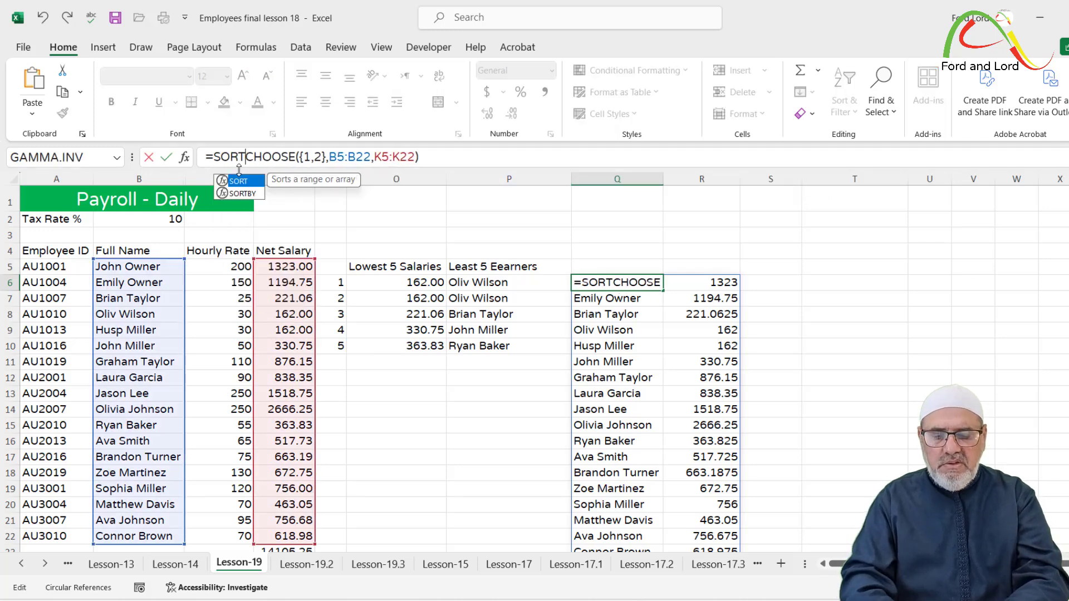
text(()
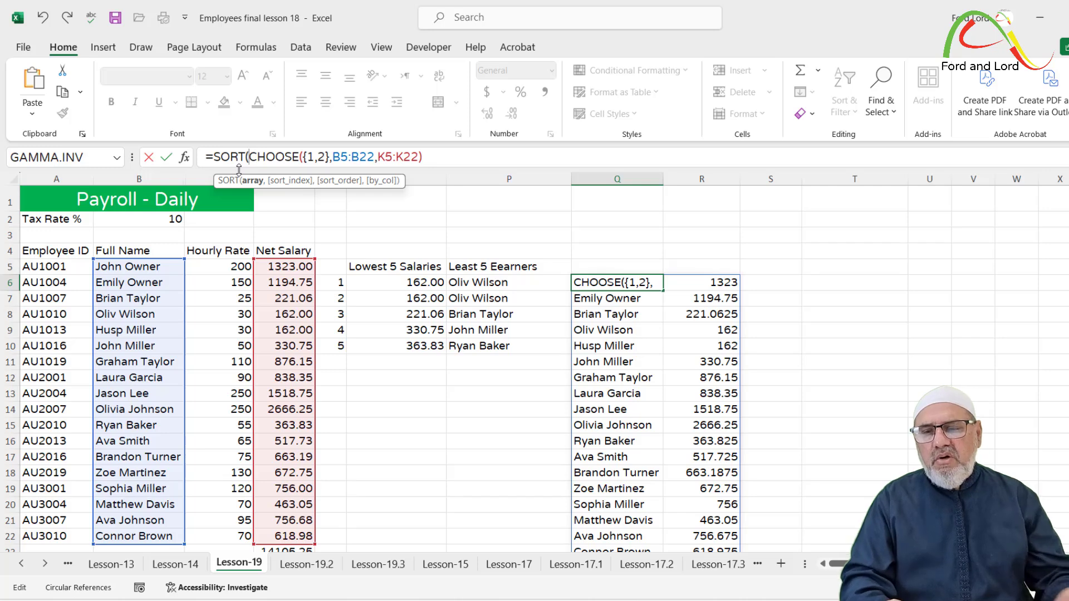
click(433, 159)
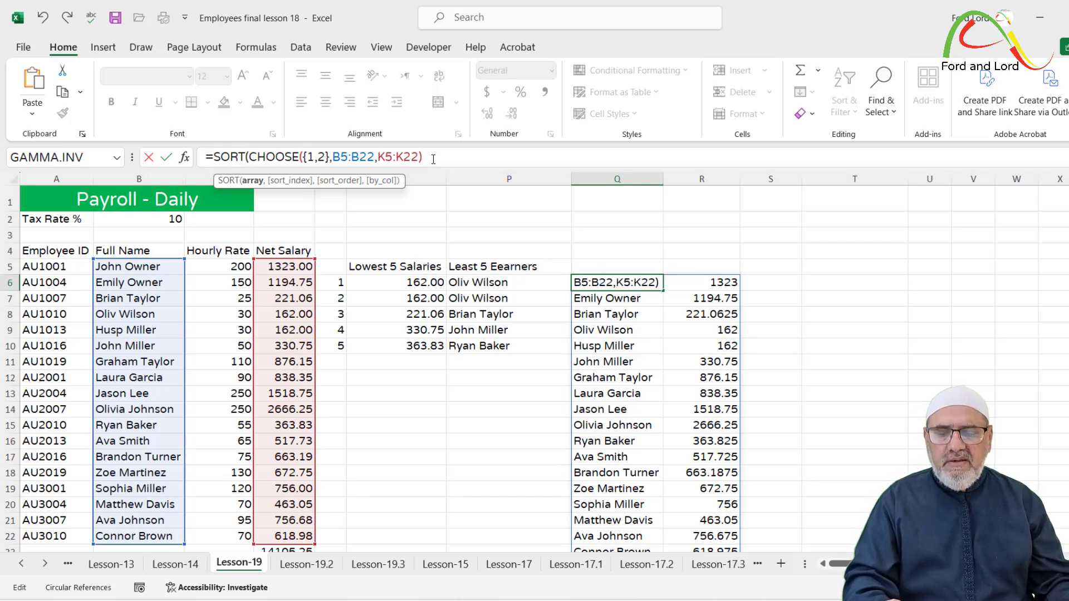
text(,)
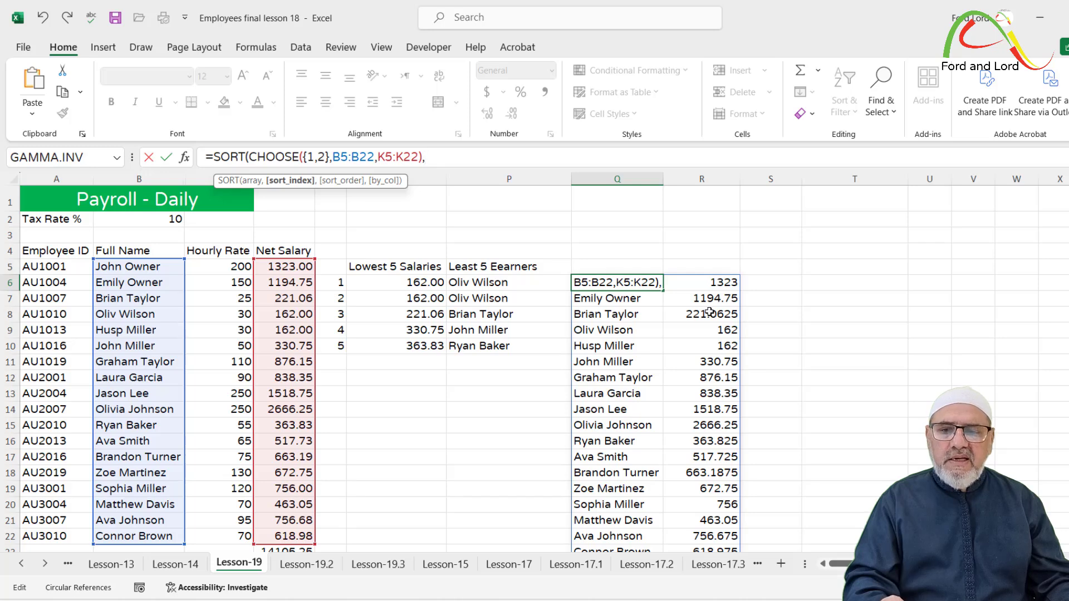
text(2)
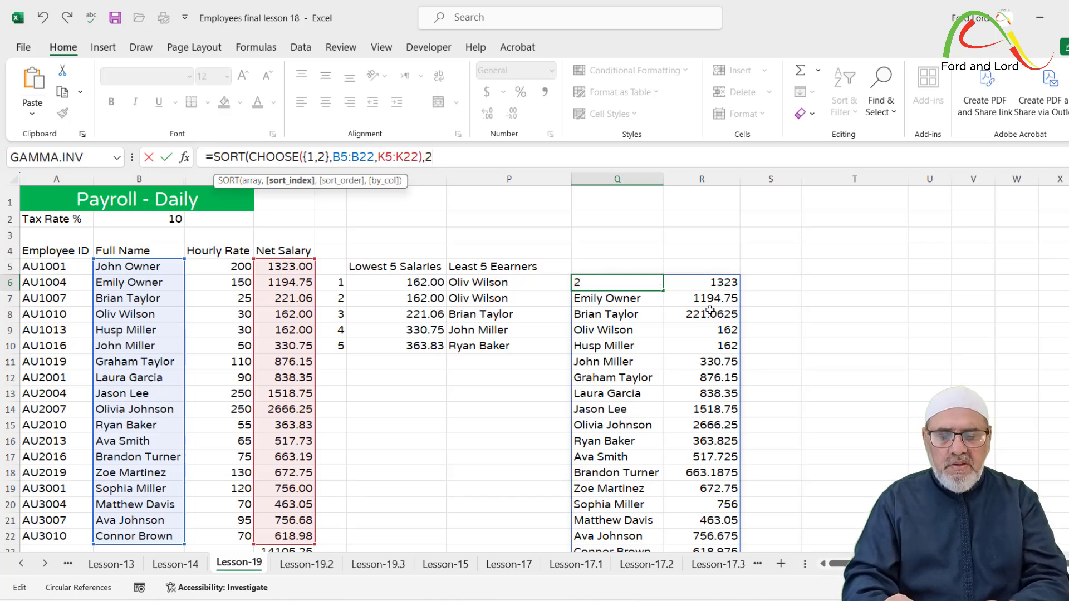
text(,)
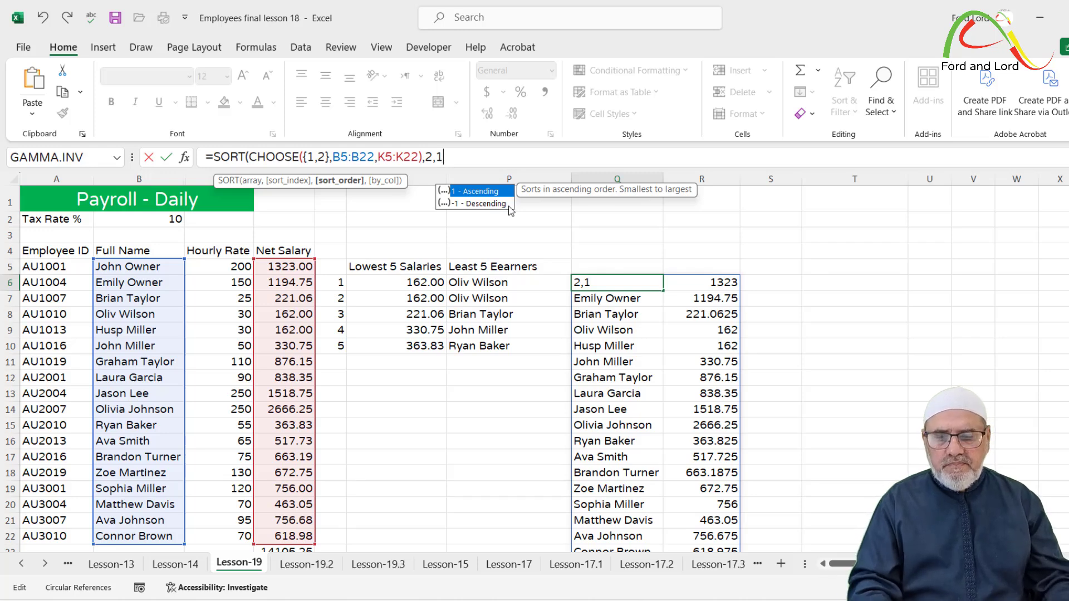
text(1)
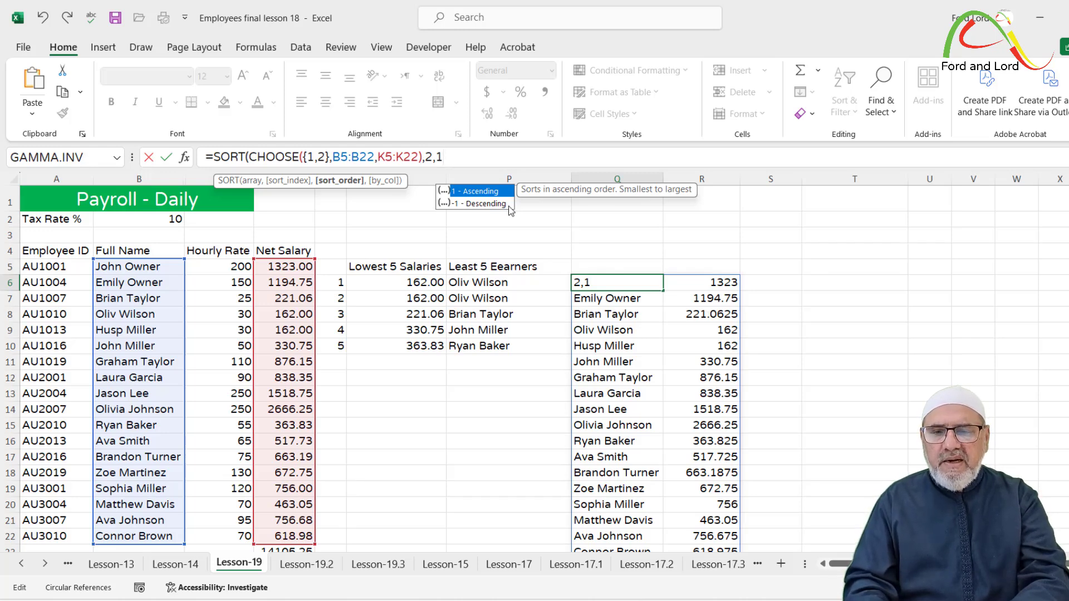
text())
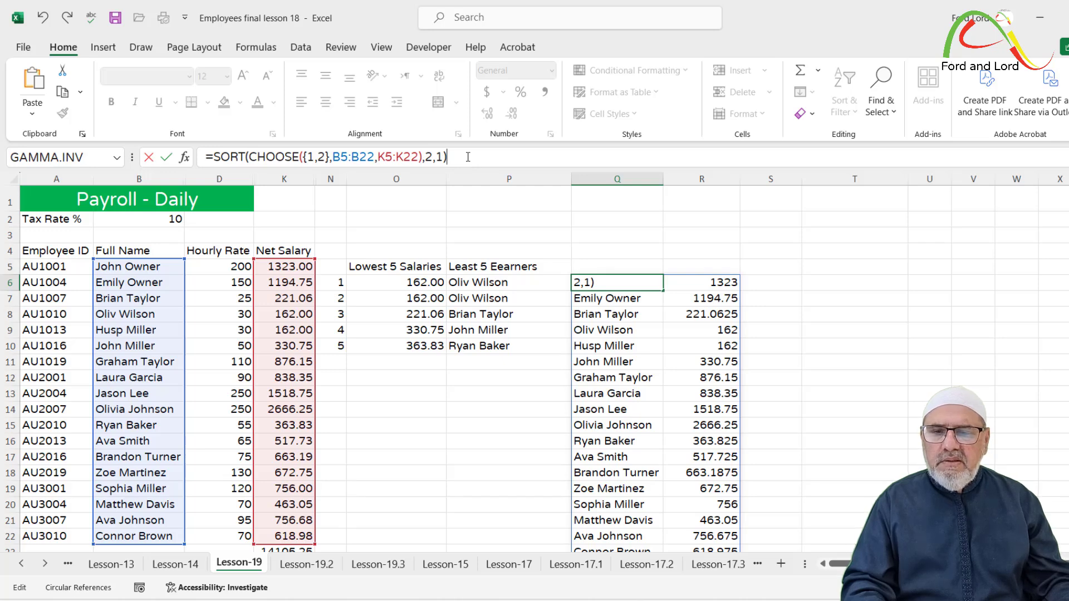
key(Return)
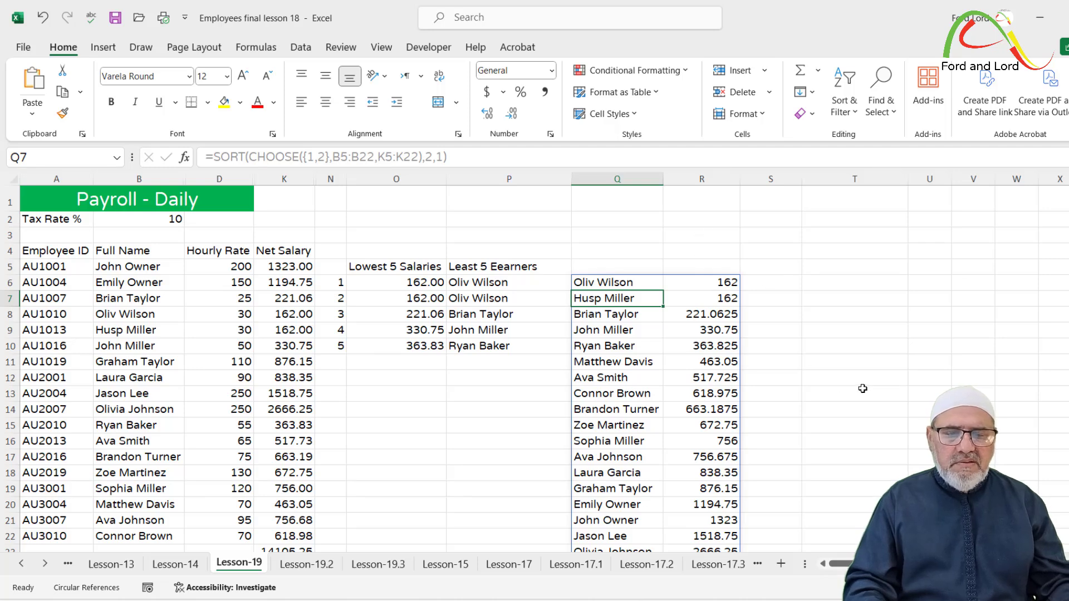
Format the spilled salaries in R6:R23 to show two decimal places
drag(708, 290, 710, 527)
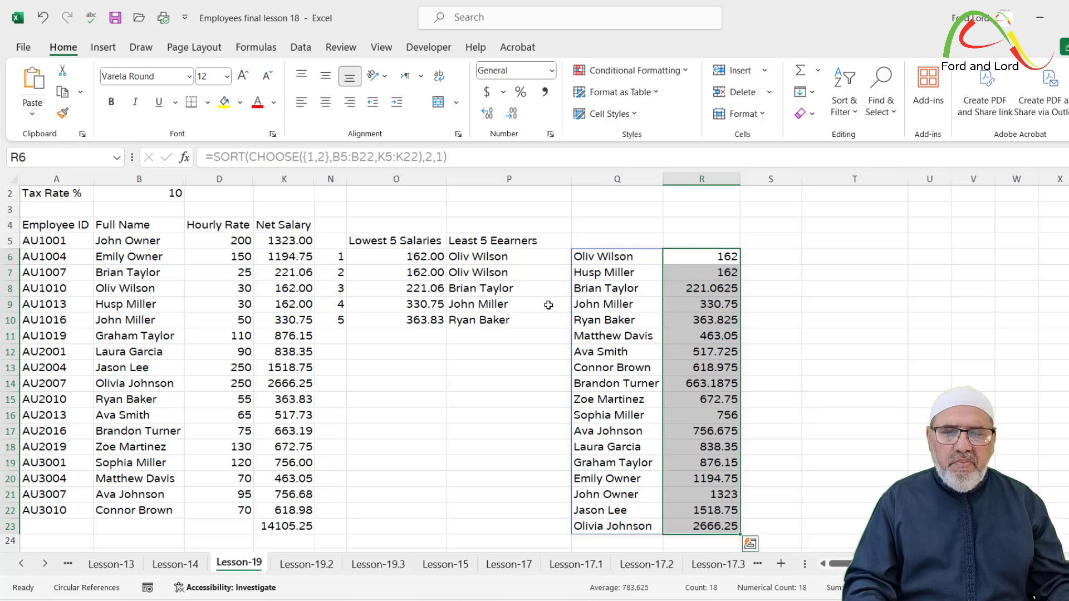
click(511, 113)
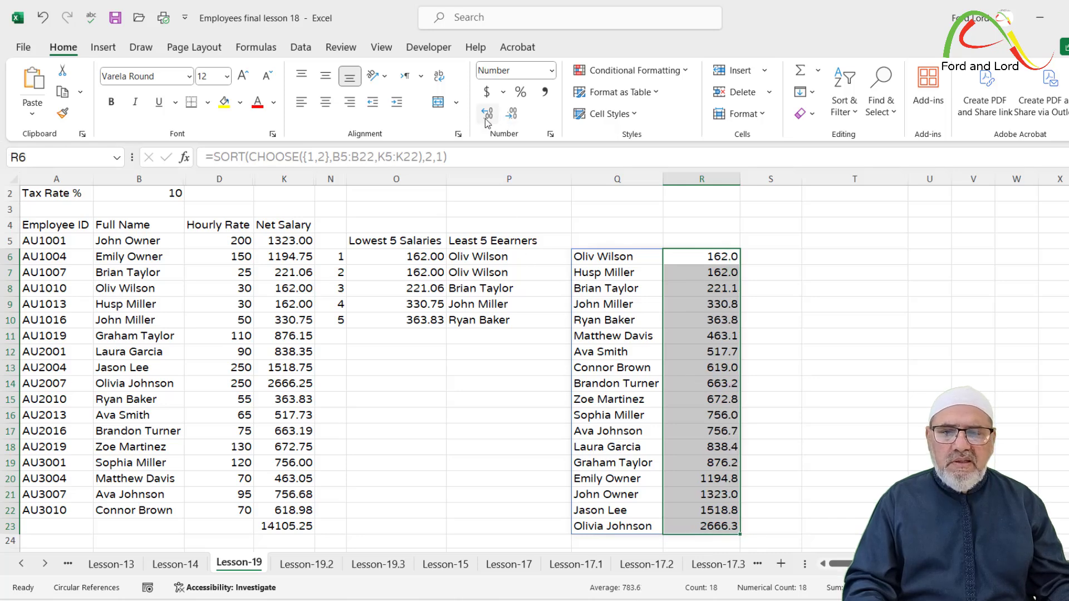
click(487, 113)
click(846, 348)
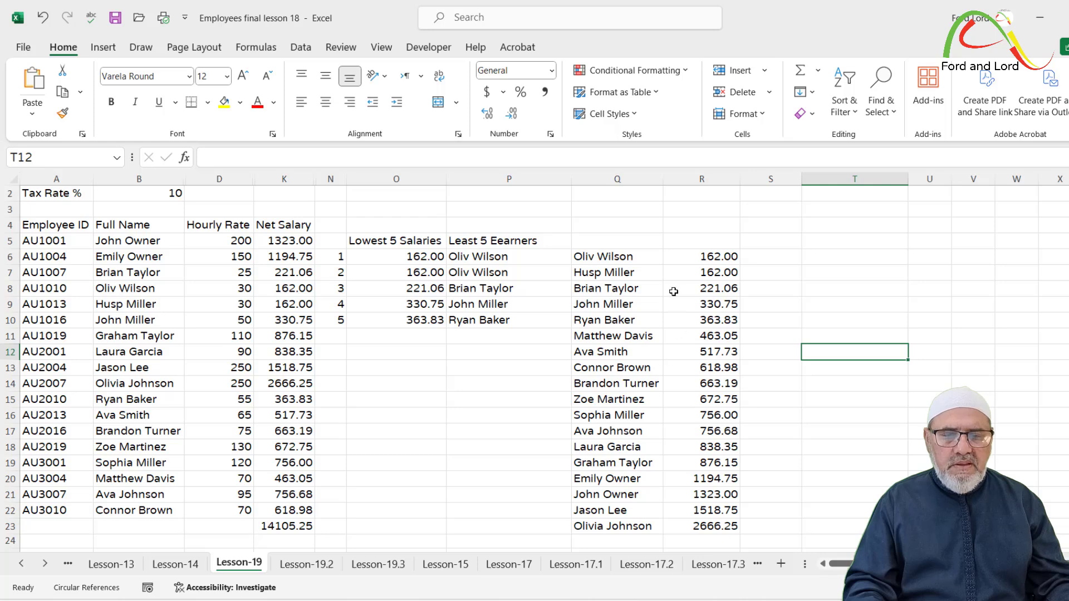
Change the sort order of the SORT formula in Q6 to -1 so the salaries run in descending order
click(622, 256)
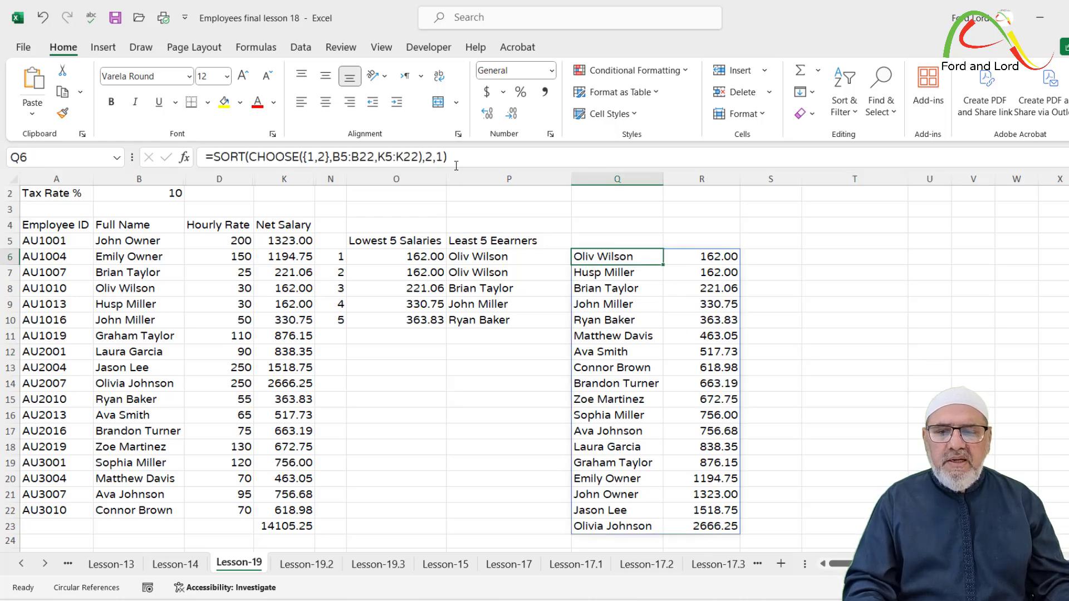
click(438, 157)
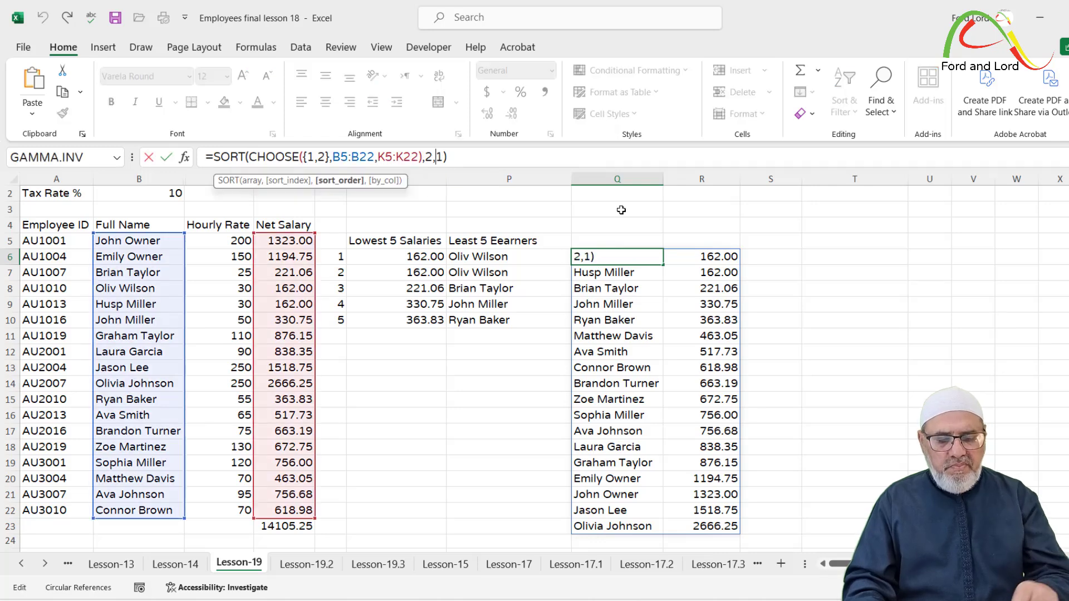
text(-)
key(Return)
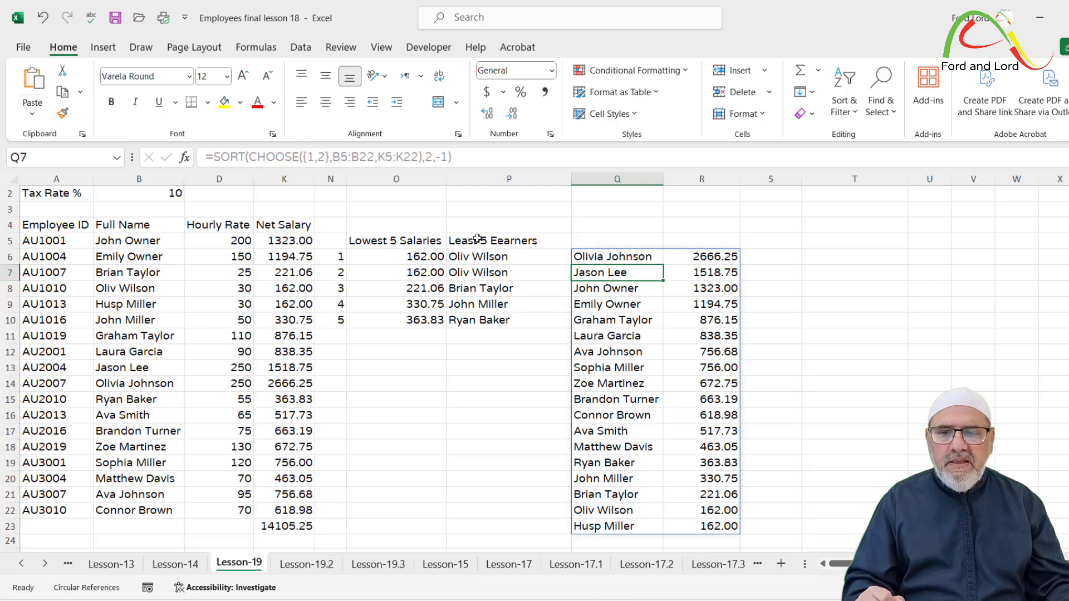
Set the SORT formula in Q6 to sort index 1 and sort order 1, listing the names in ascending order
click(592, 258)
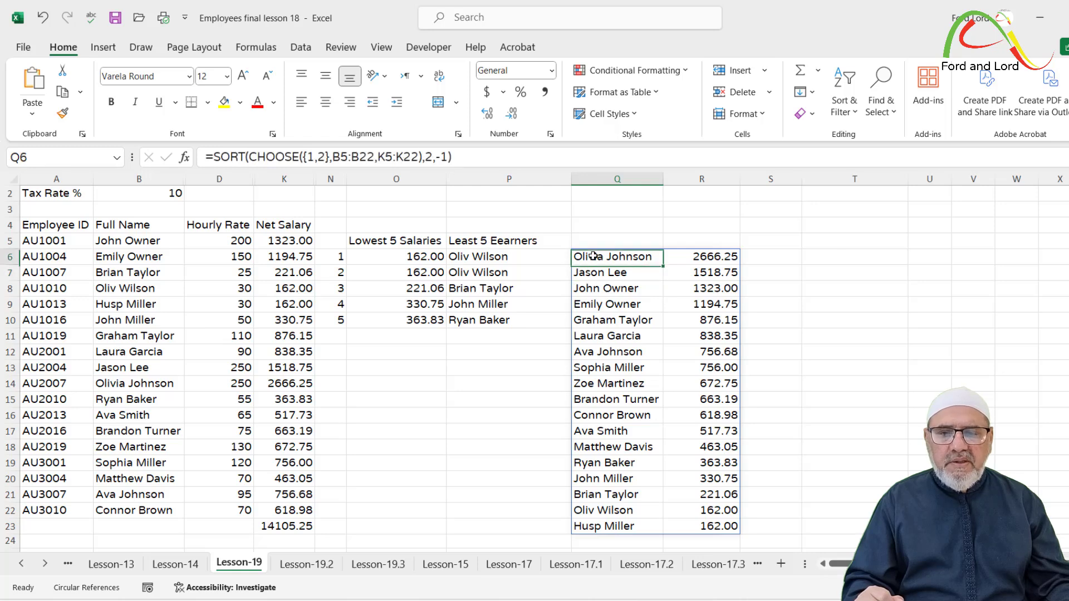
click(434, 157)
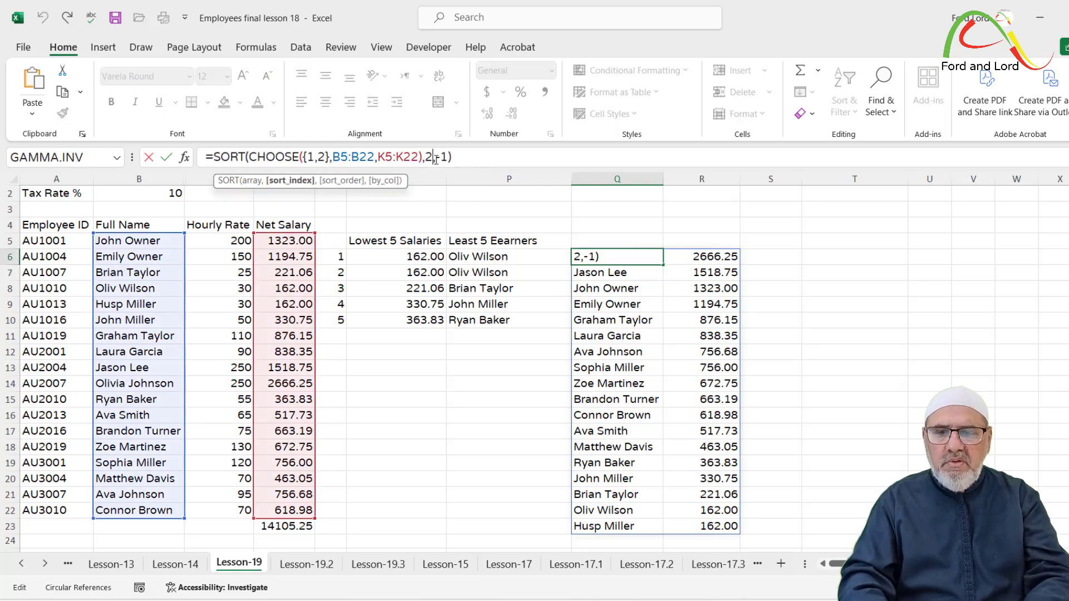
key(BackSpace)
text(1)
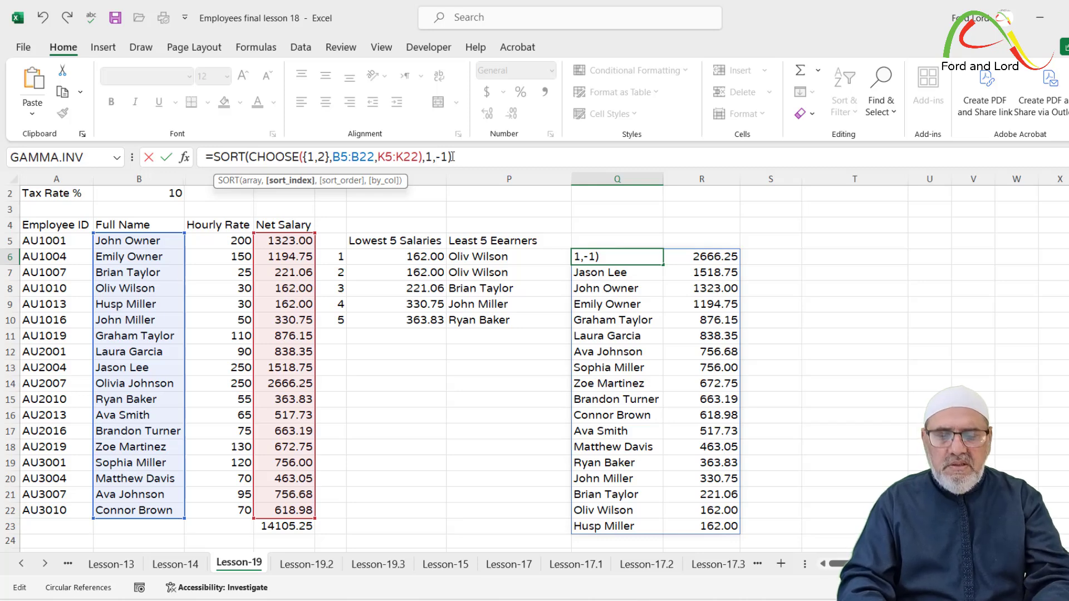
key(Right)
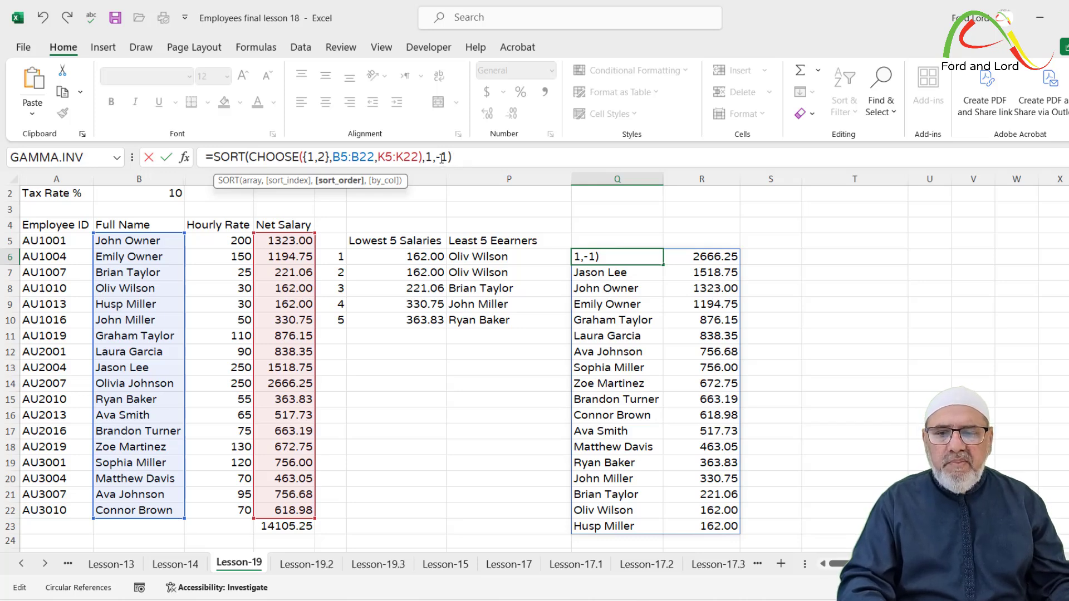
key(Delete)
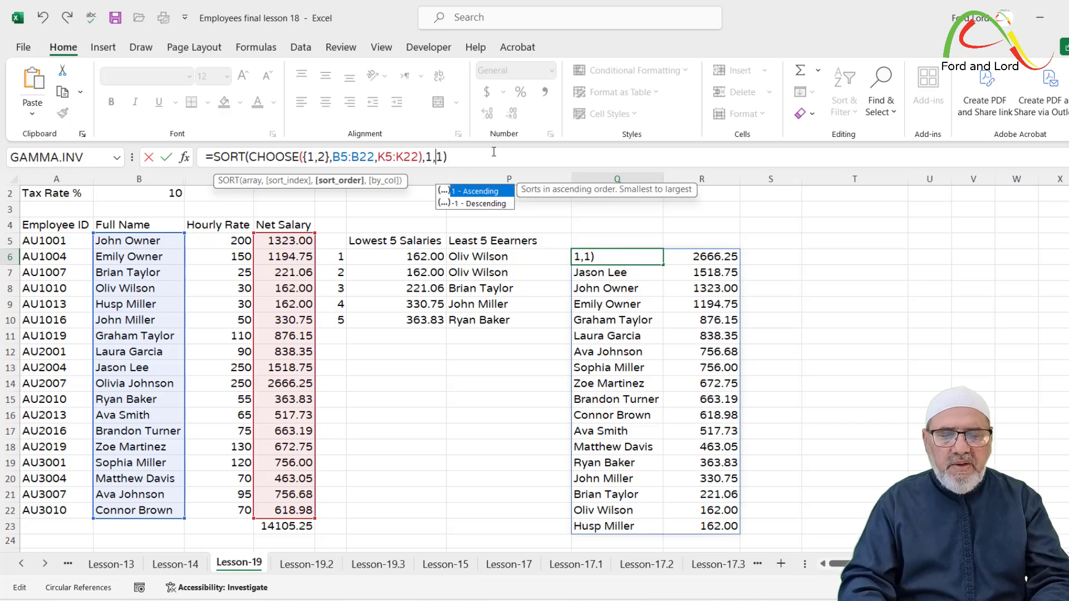
key(Return)
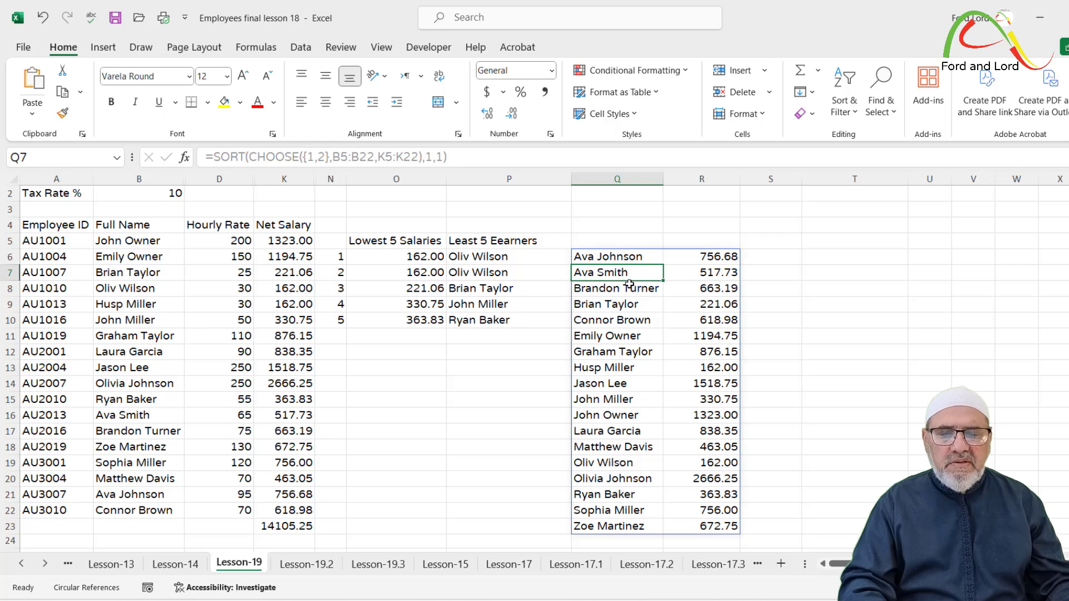
Change the sort order of the name-sorted formula in Q6 to -1 for descending names
click(618, 256)
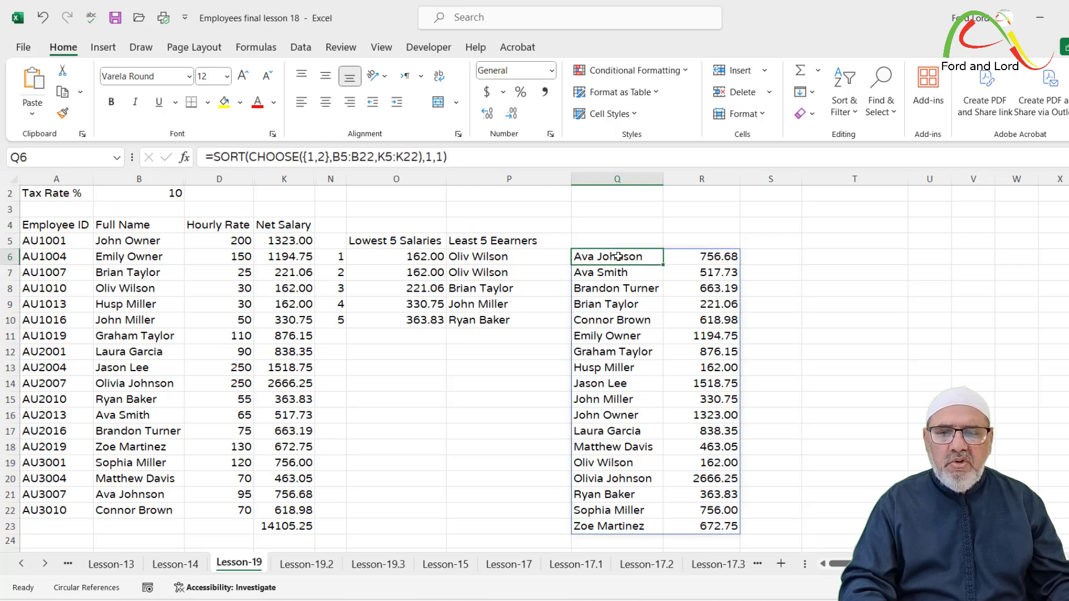
click(439, 157)
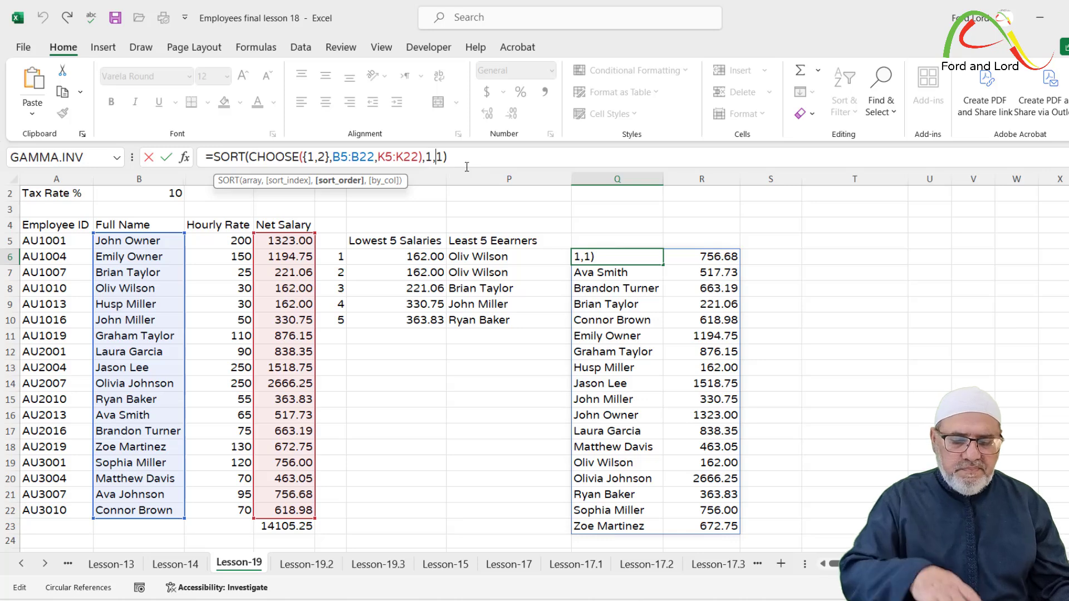
text(-)
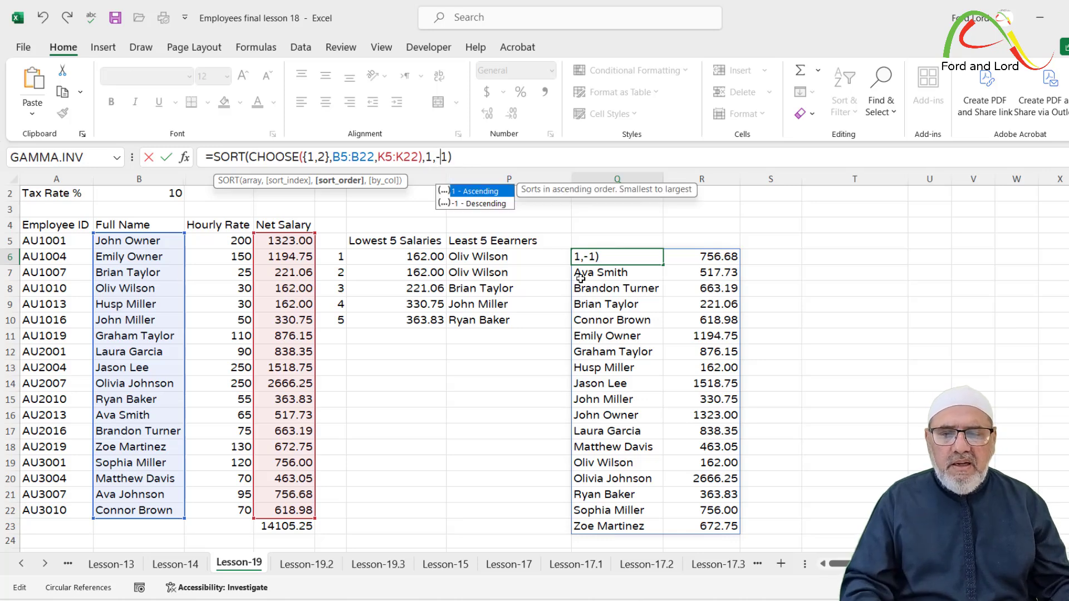
key(Return)
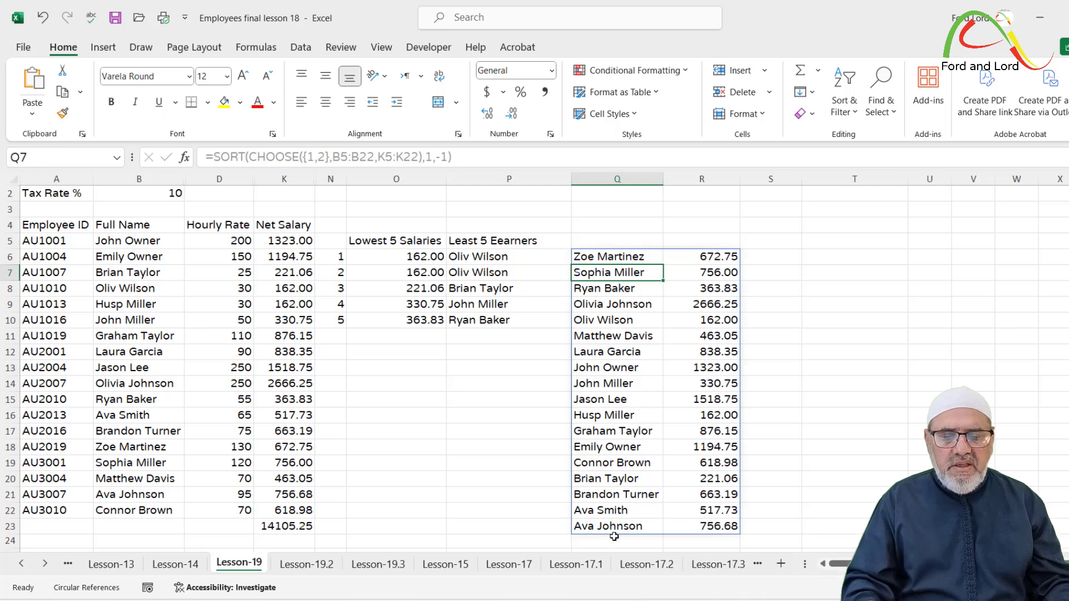
Return the SORT formula in Q6 to sort index 2 and sort order 1, ranking by salary in ascending order
click(607, 258)
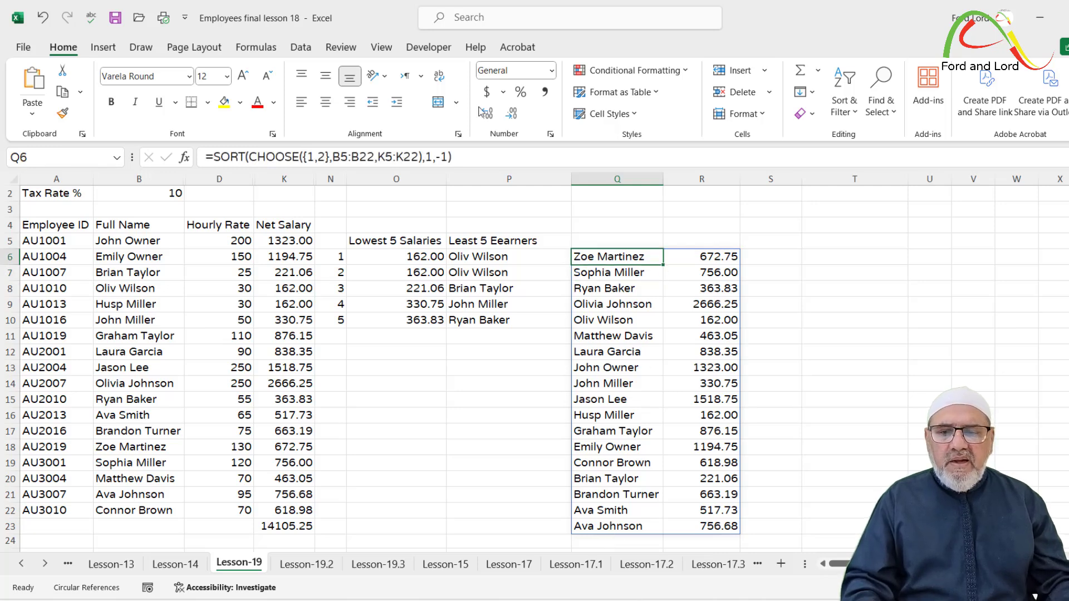
double_click(429, 157)
text(2)
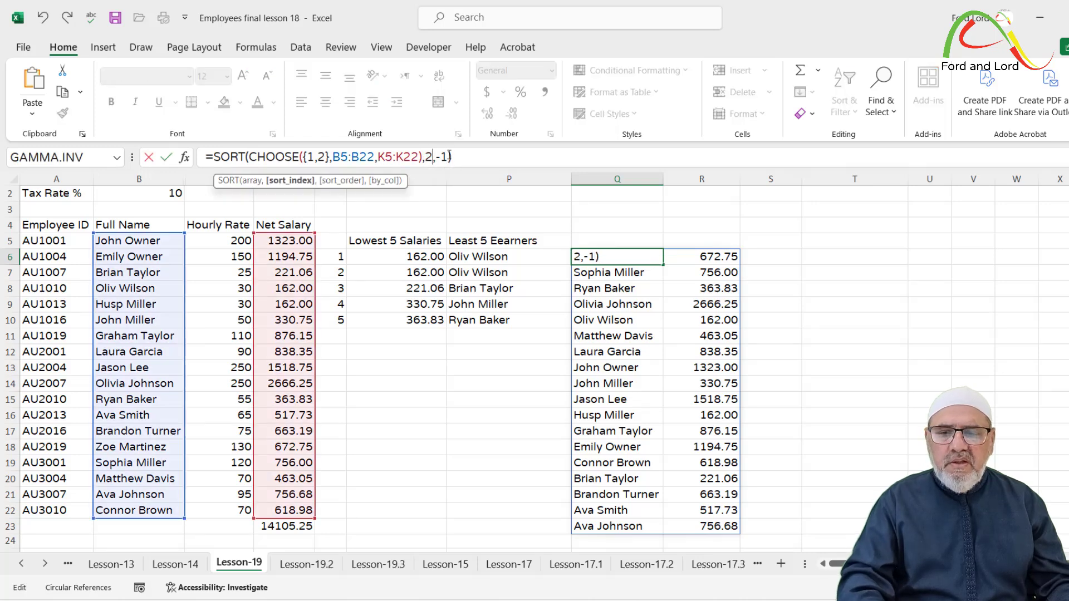
key(Delete)
key(Return)
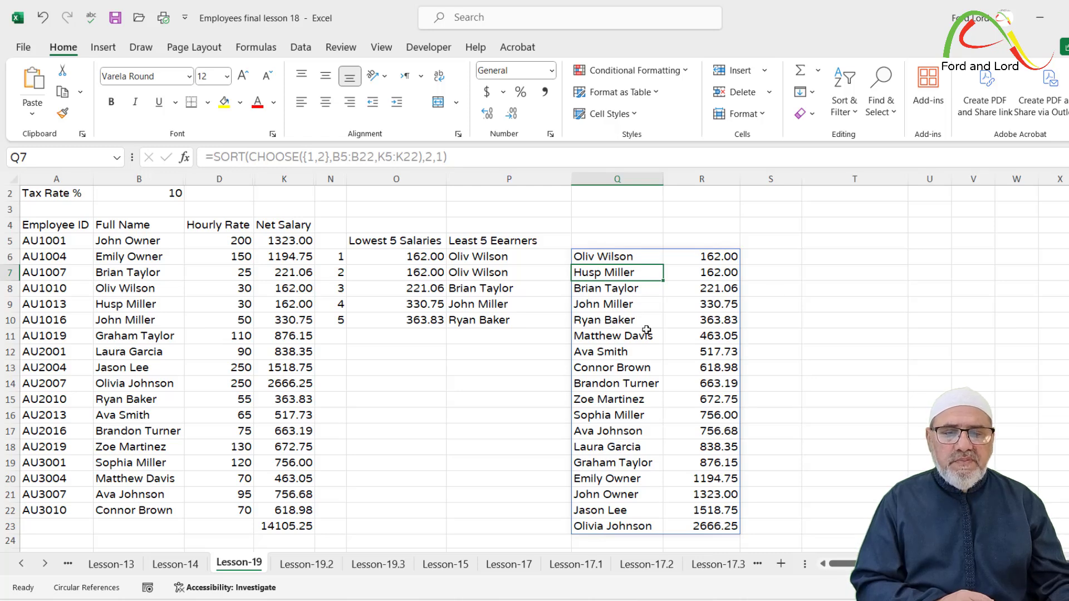
Delete the SORT and CHOOSE formula from Q6 to clear the spilled names and salaries
click(638, 256)
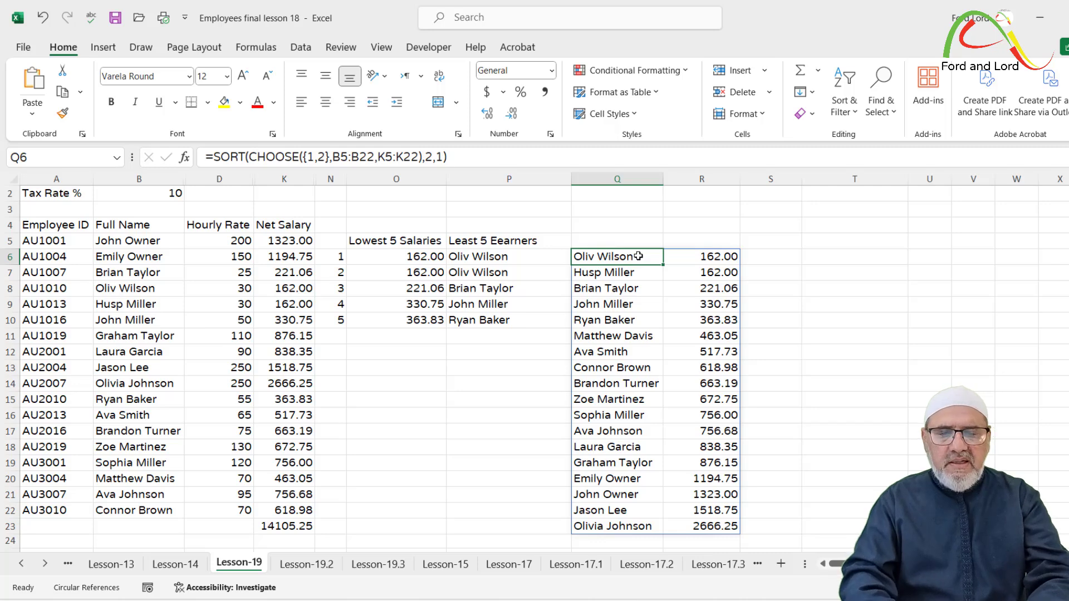
key(BackSpace)
click(830, 356)
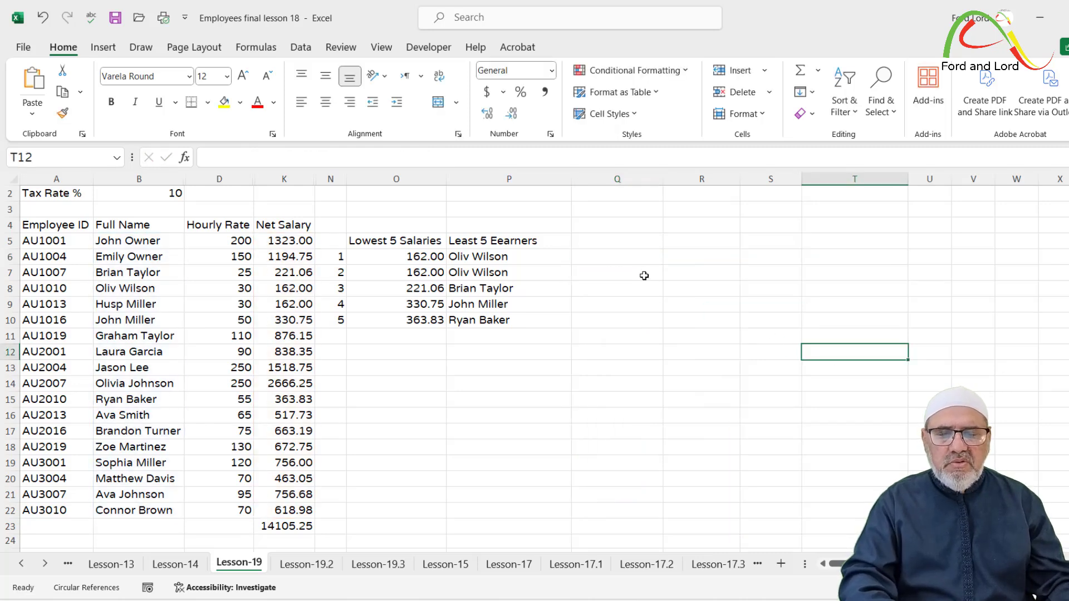
Begin a FILTER formula in Q6 with B5:K22 as the array to return
click(623, 257)
text(=FILTE)
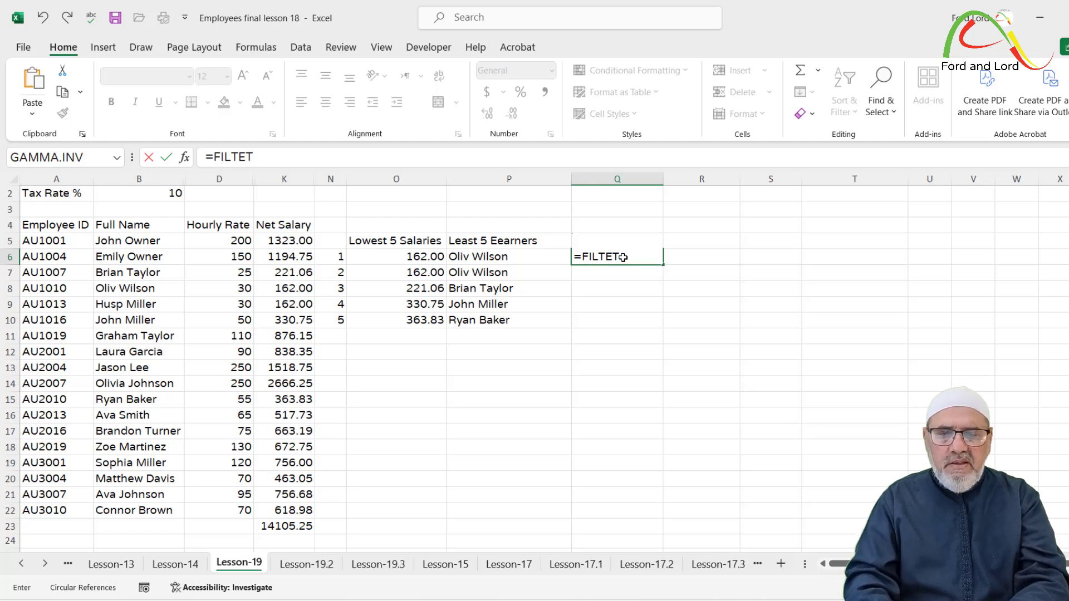
text(T)
key(BackSpace)
text(R()
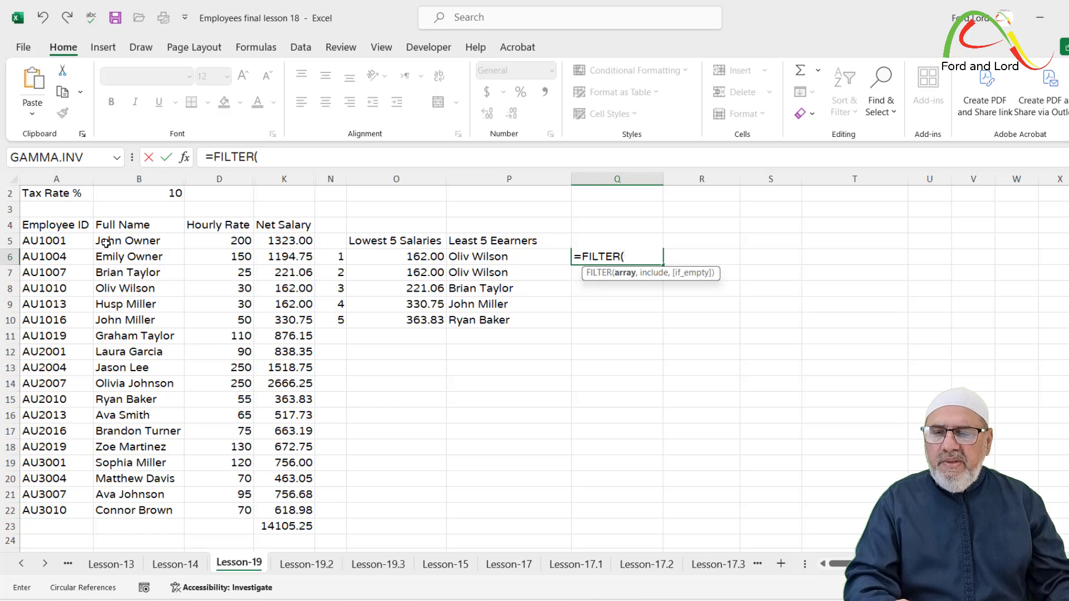
drag(105, 242, 289, 508)
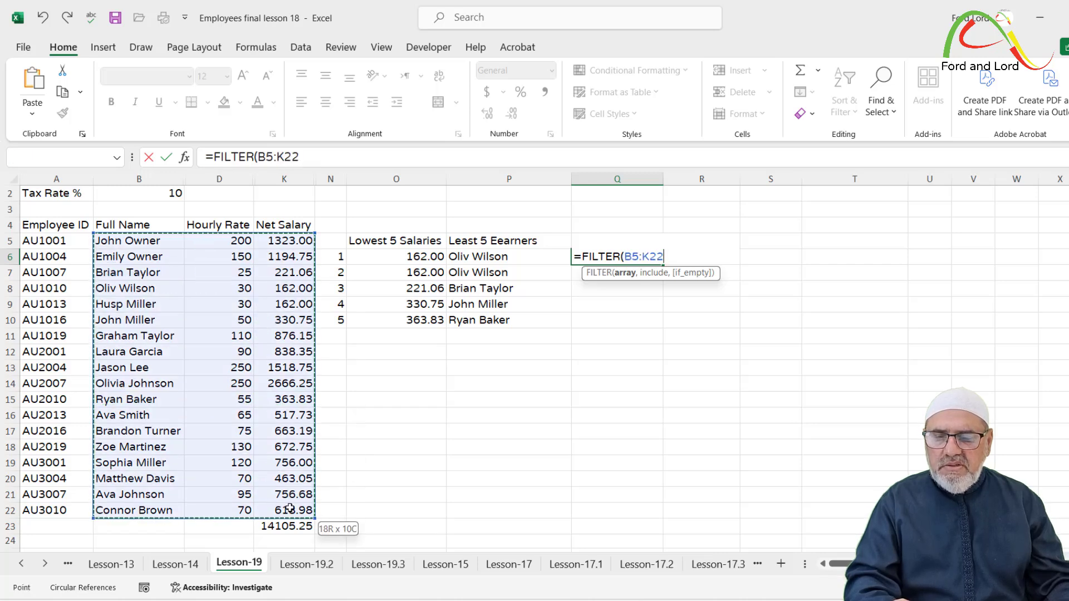
text(,)
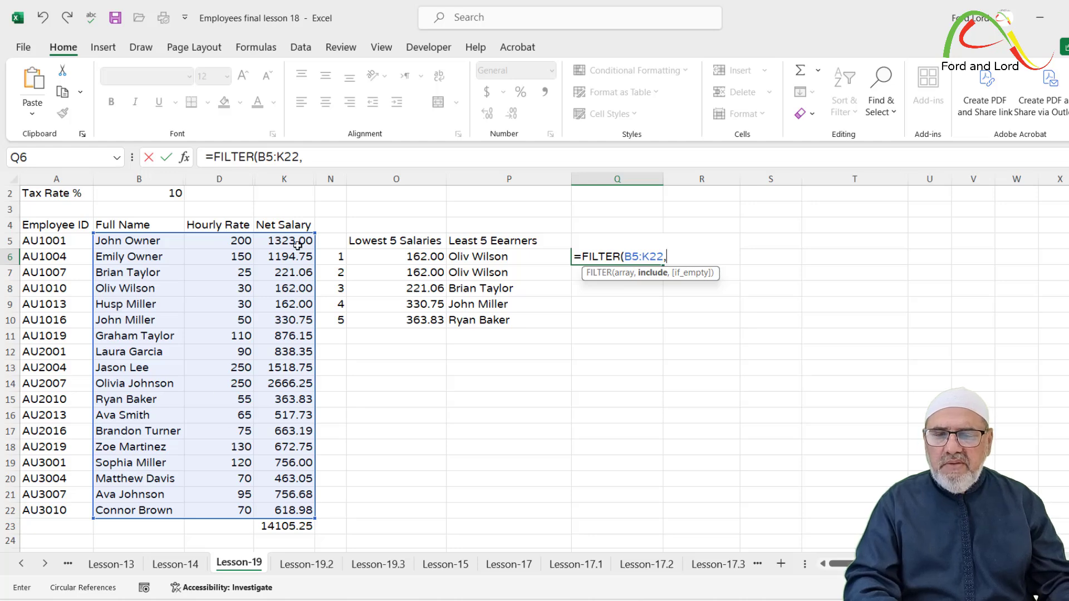
Complete the FILTER formula in Q6 with the include condition K5:K22=2666.25
drag(297, 245, 296, 508)
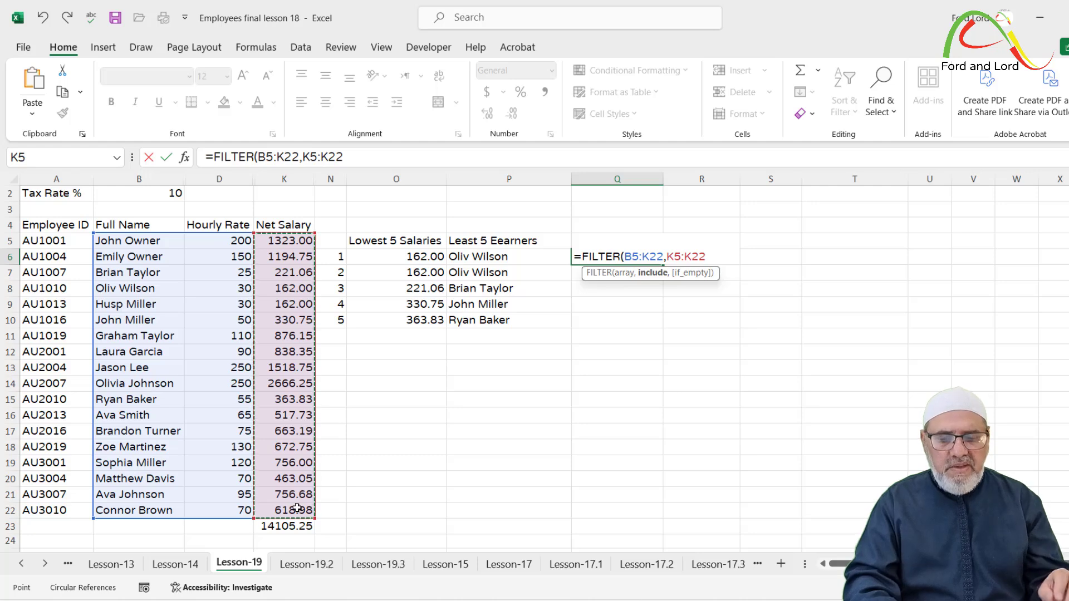
text(=)
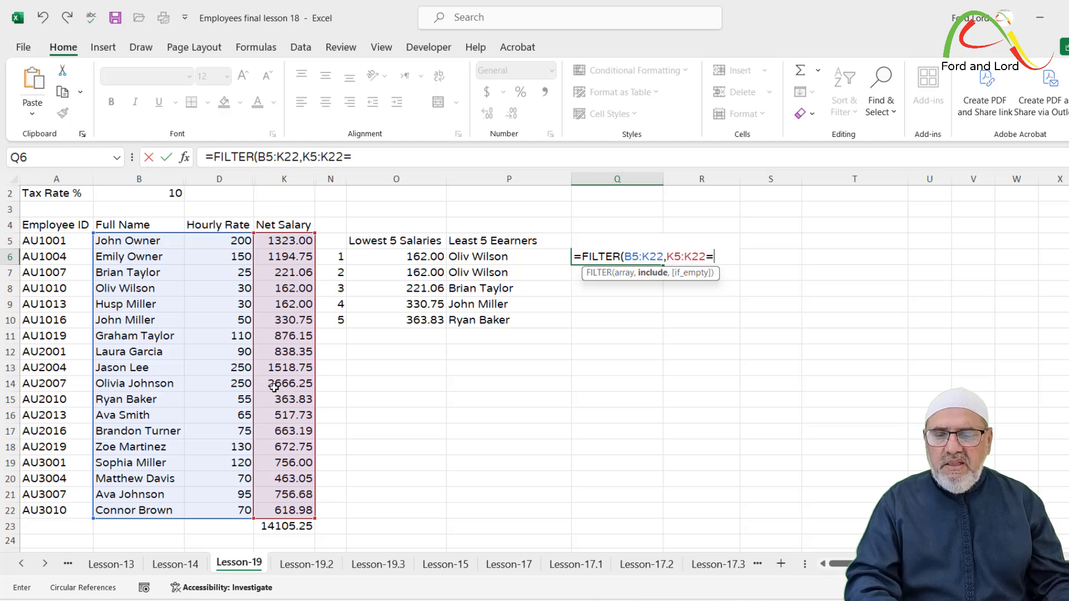
click(363, 155)
text(26)
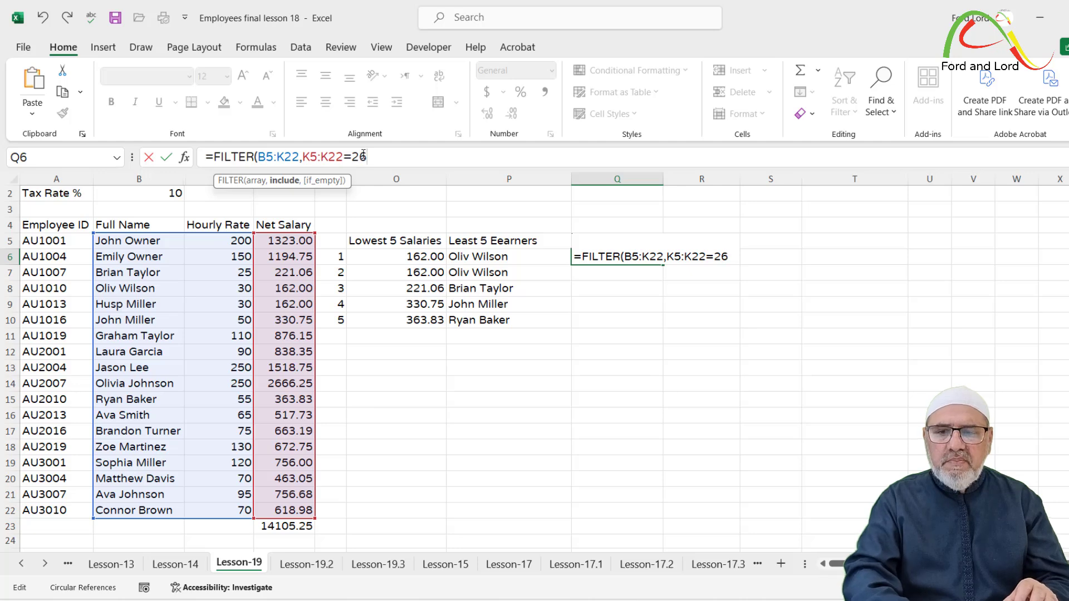
text(66.25)
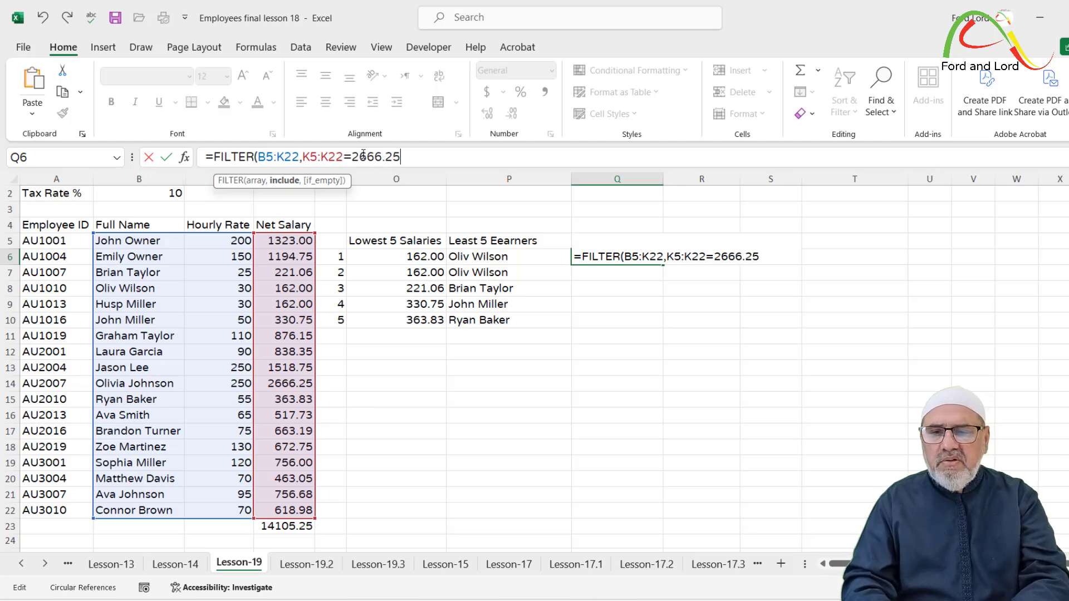
text())
key(Return)
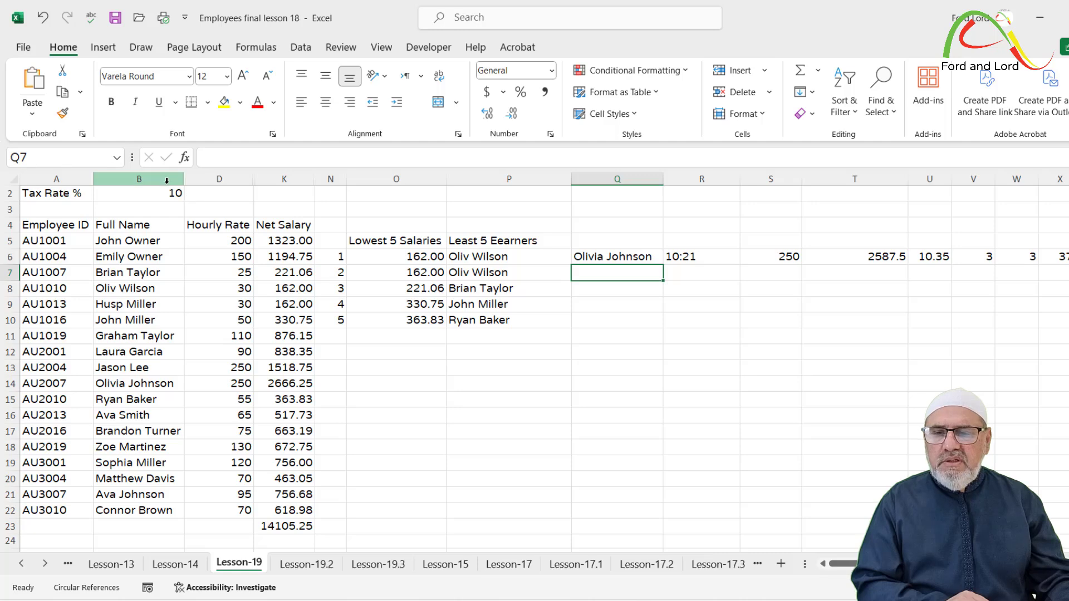
Narrow column S and copy the cell formatting of Y6 onto the spilled net salary in Z6
scroll(807, 554, right, 3)
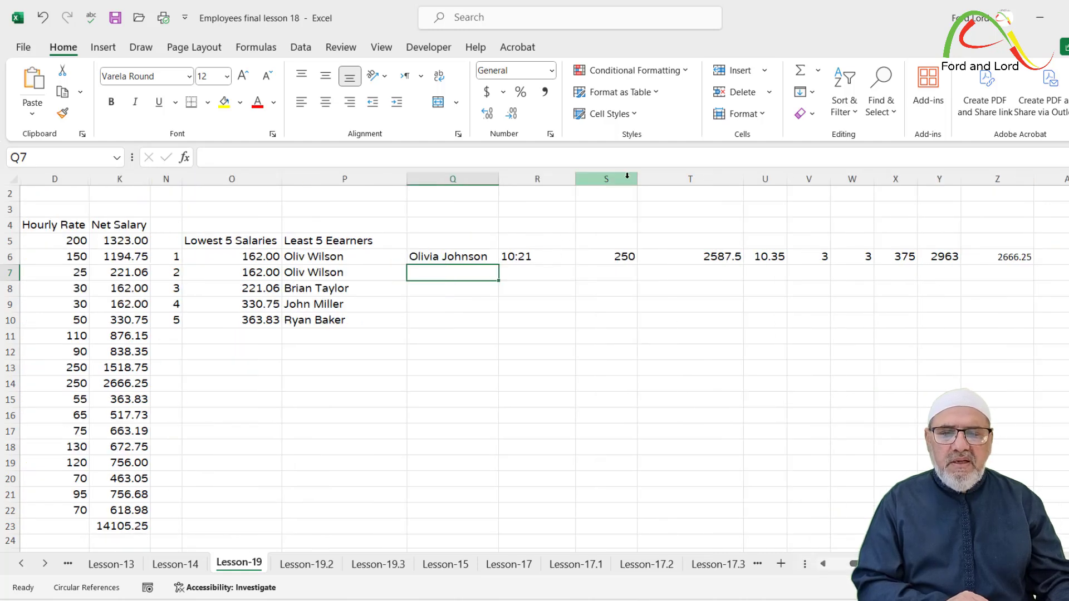
drag(638, 179, 609, 186)
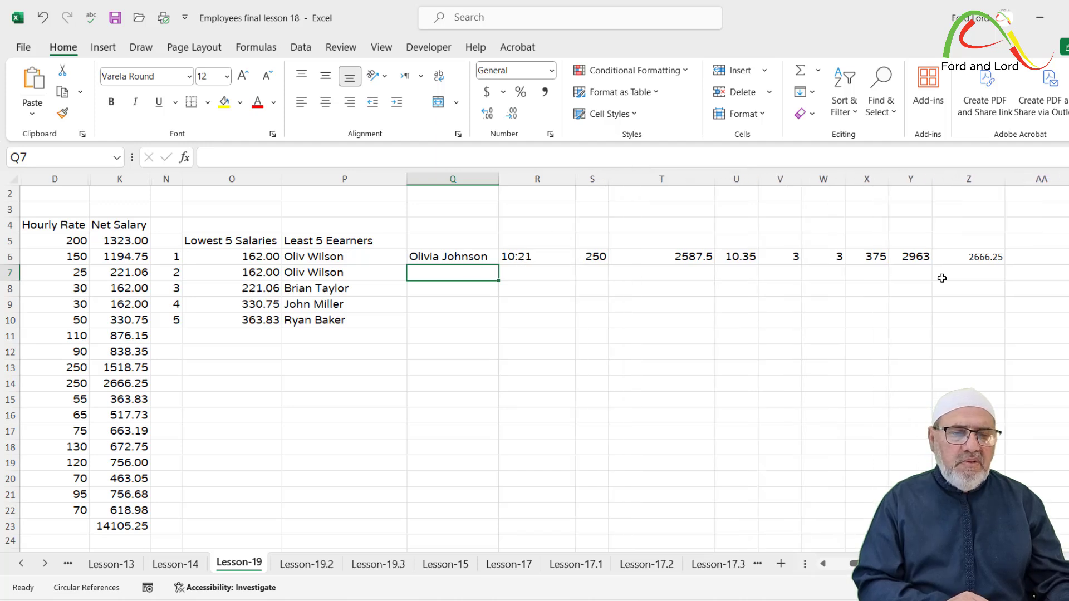
click(916, 260)
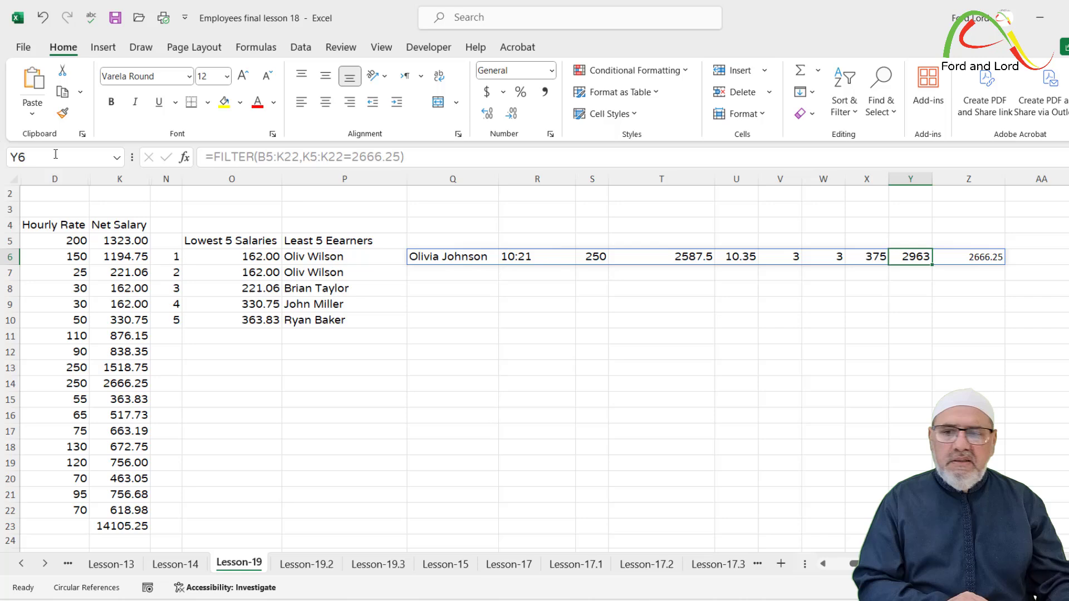
click(62, 113)
click(986, 256)
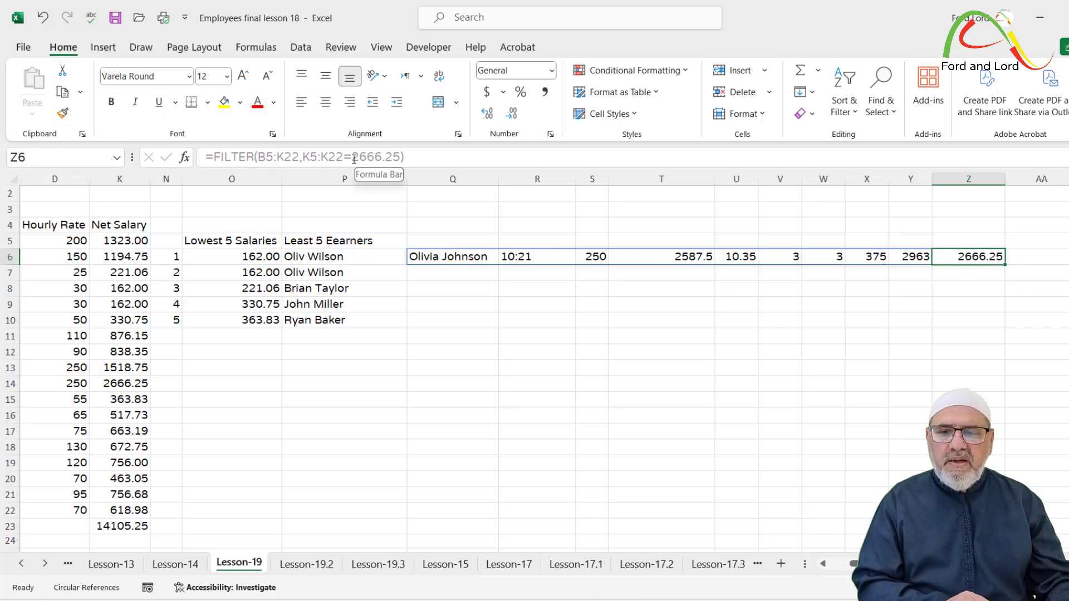
click(446, 359)
Change the FILTER condition in Q6 to K5:K22<=1000
click(451, 260)
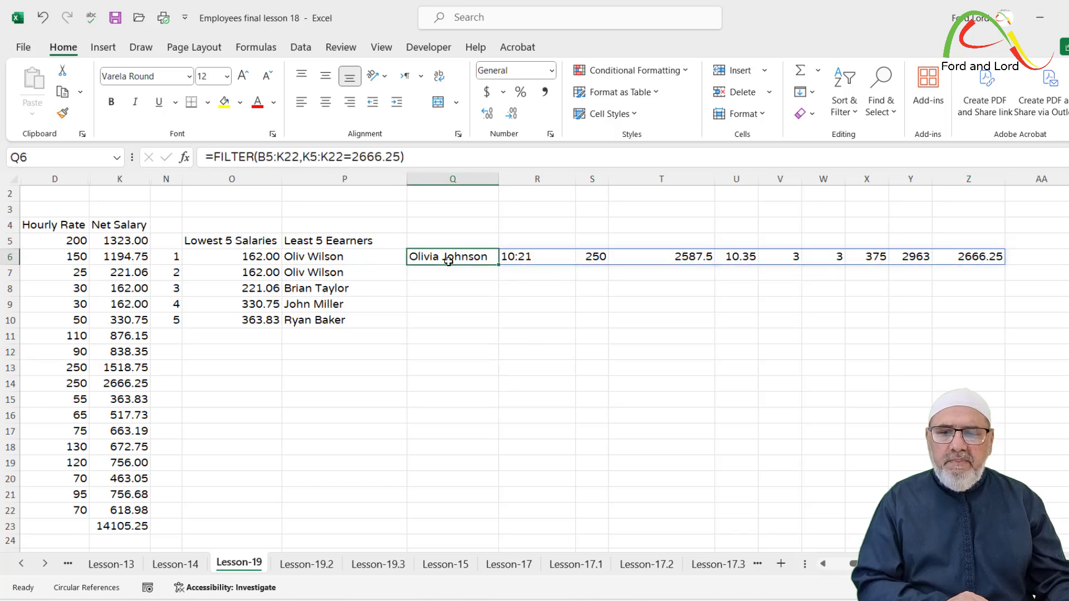
click(354, 159)
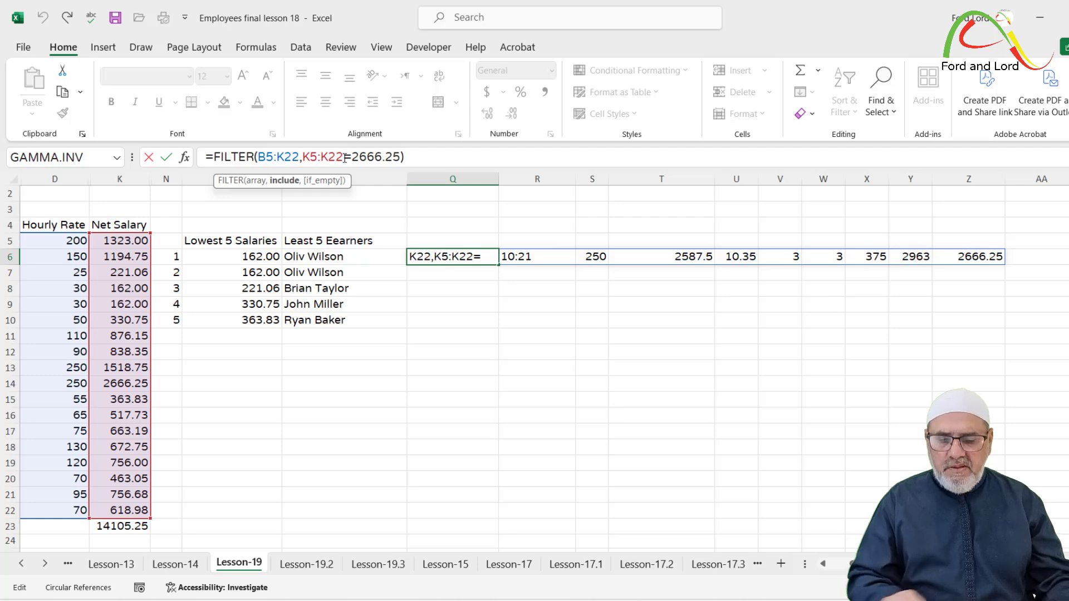
text(<)
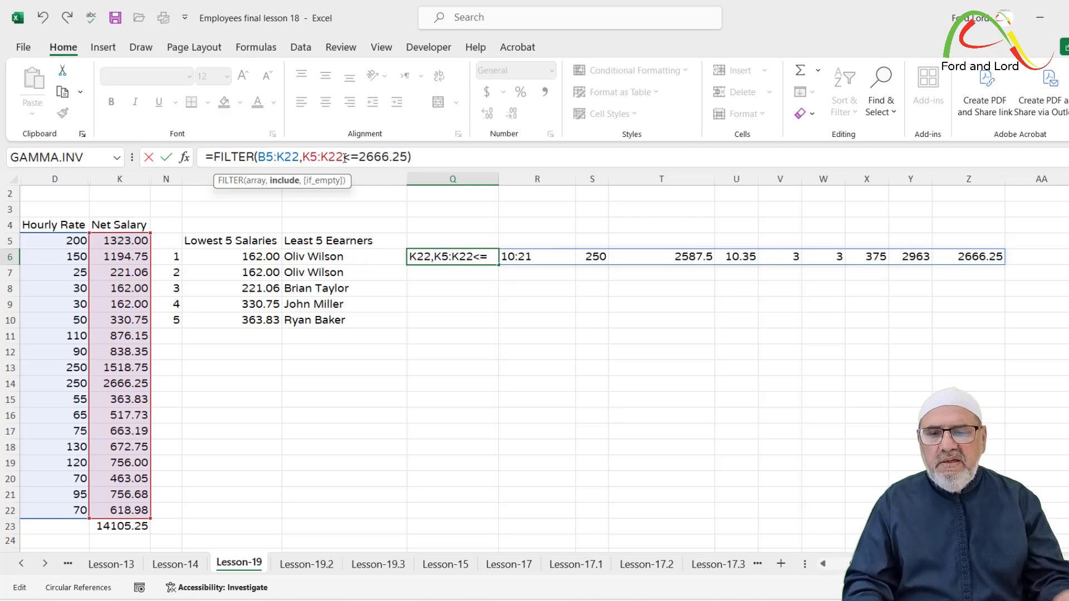
drag(359, 157, 407, 157)
text(1000)
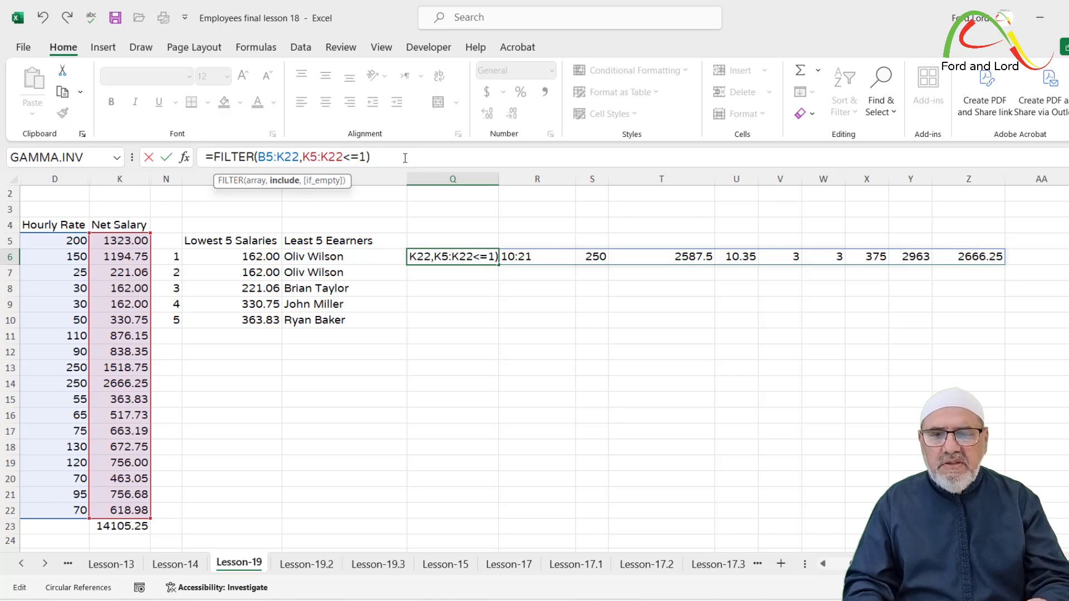
key(Return)
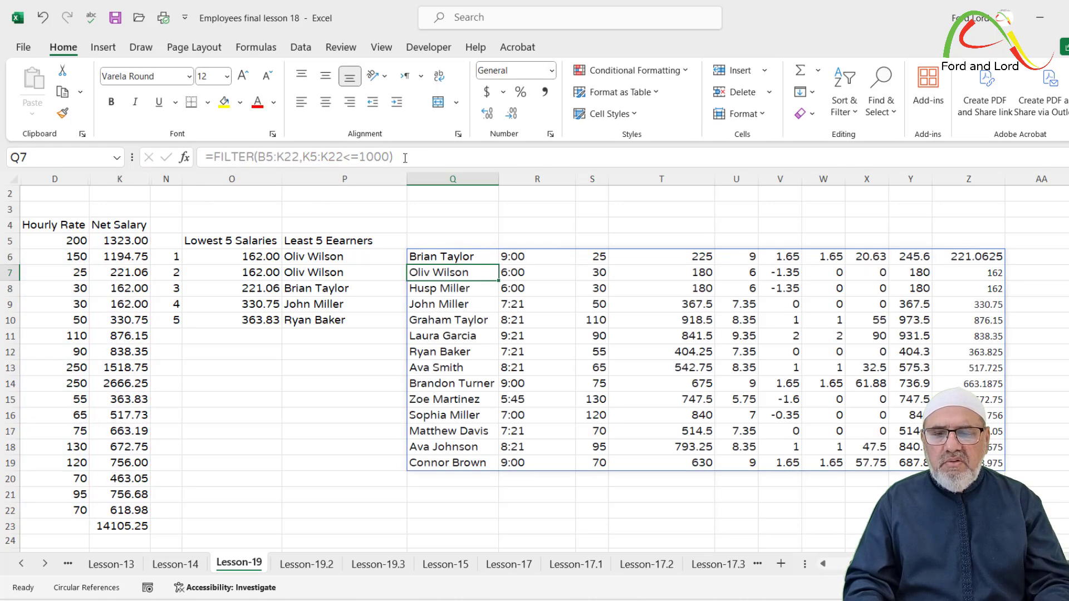
Copy the formatting of Z6 down the spilled net salaries in Z6:Z19
click(967, 261)
click(63, 113)
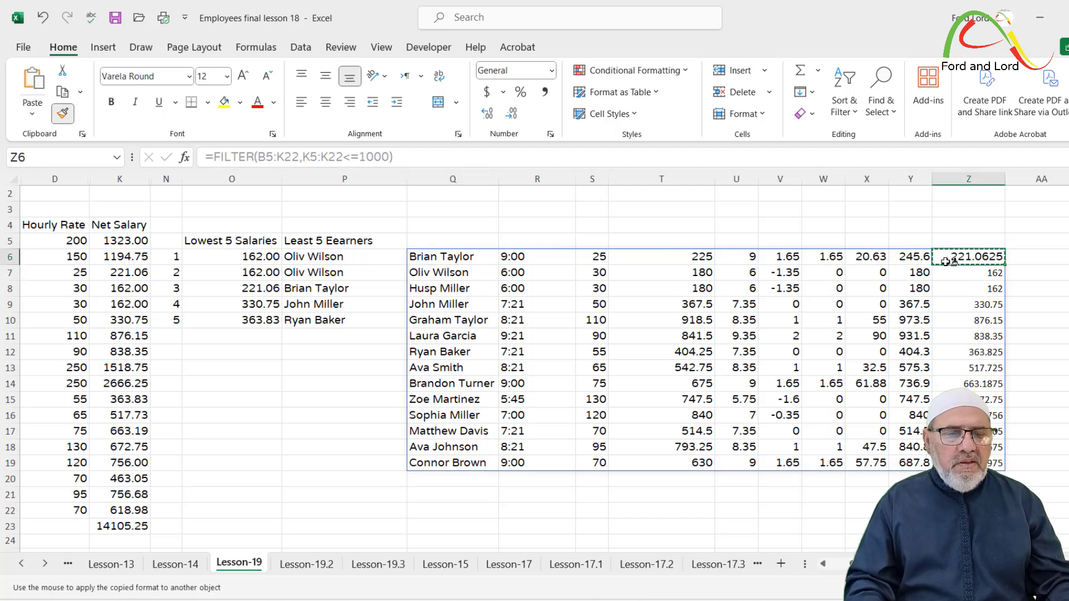
drag(968, 257, 968, 463)
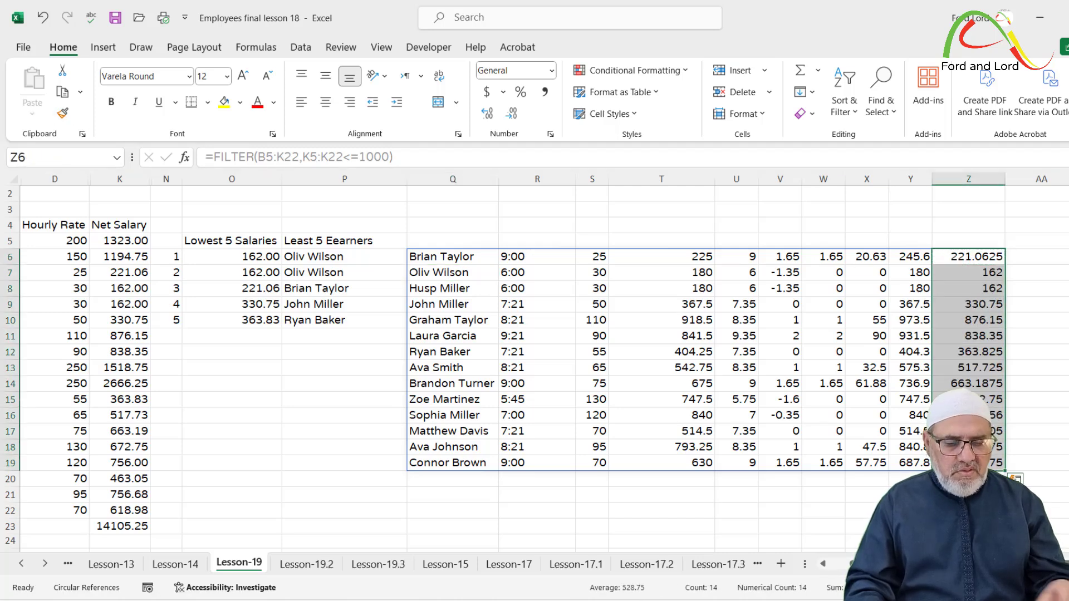
key(Return)
drag(849, 225, 824, 223)
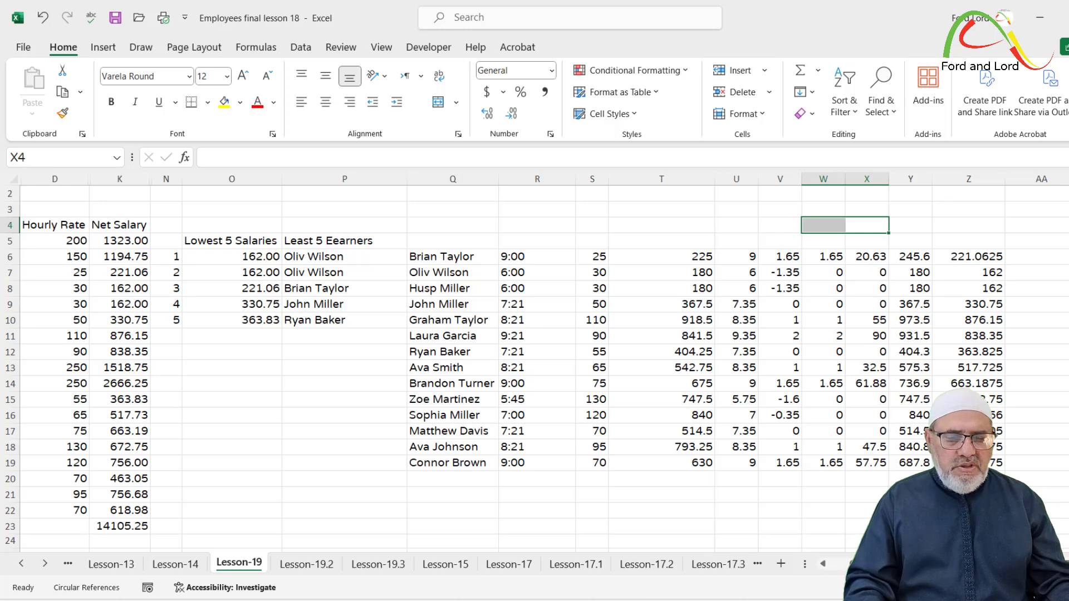
Lower the salary limit in the Q6 FILTER formula to 400, keeping the <= comparison
scroll(751, 514, left, 3)
click(623, 256)
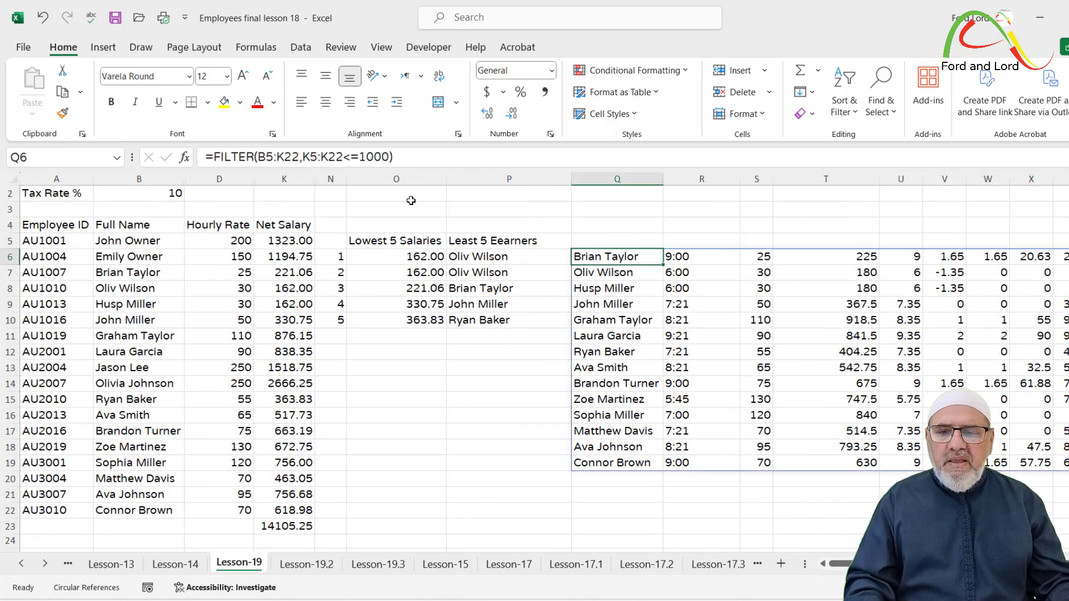
click(363, 159)
drag(359, 157, 388, 156)
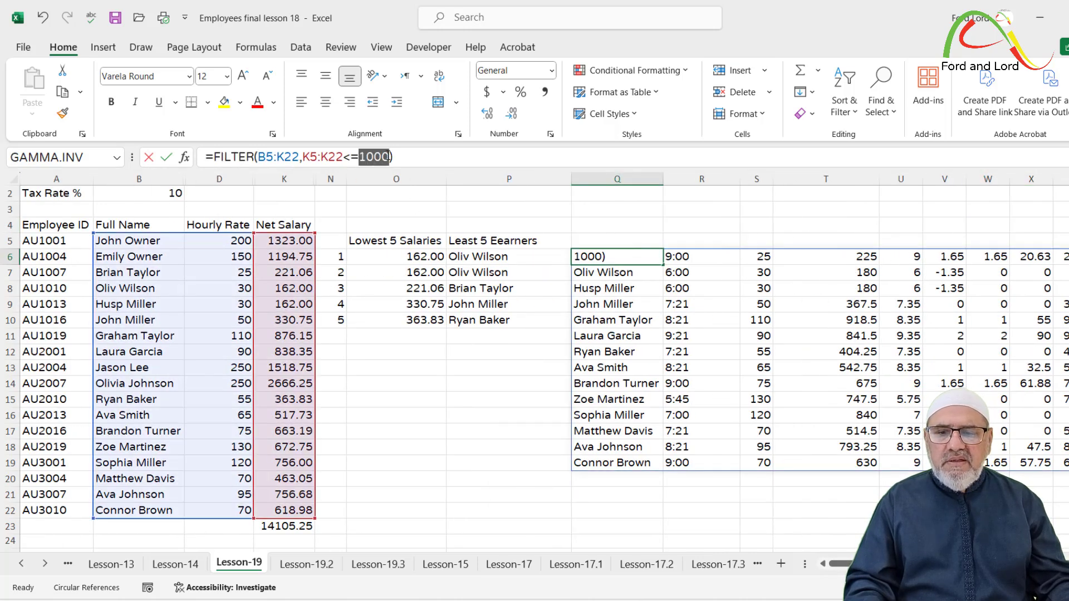
text(400)
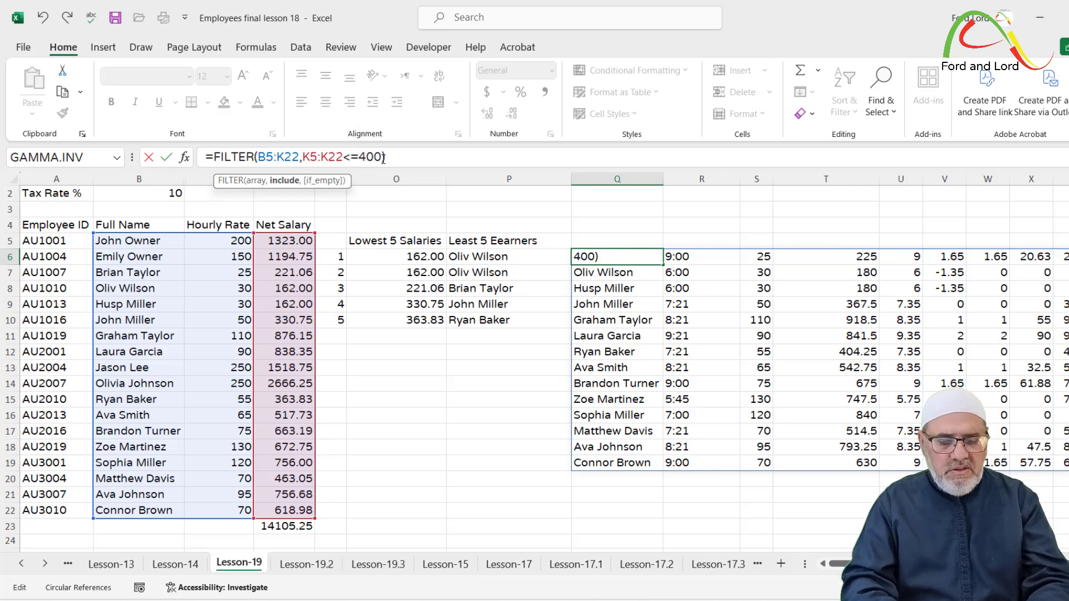
key(Return)
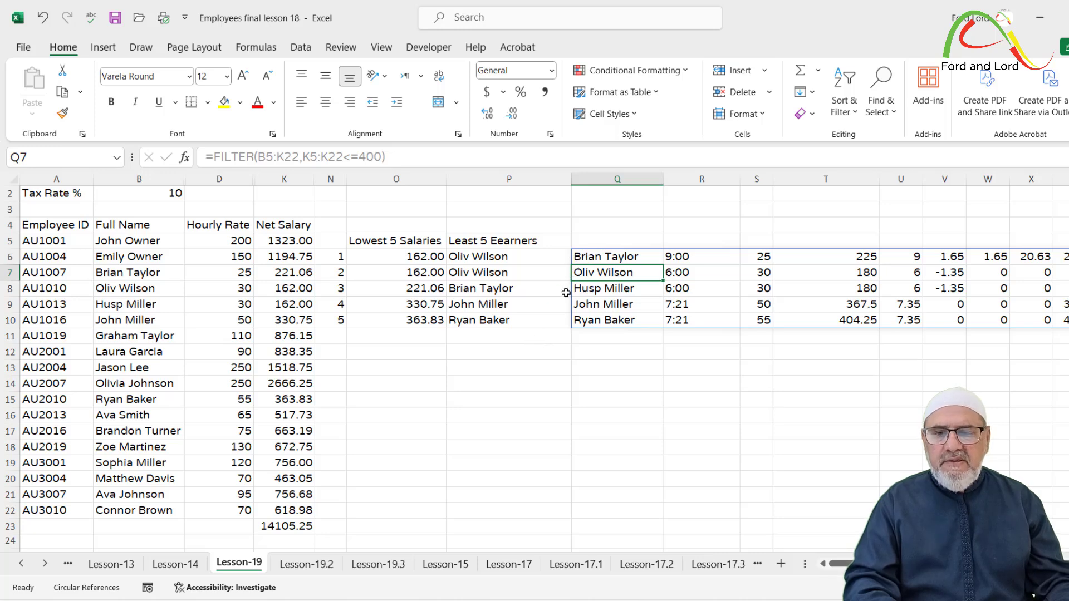
Change the comparison in the Q6 FILTER formula to >=400 to list the higher salaries
click(363, 160)
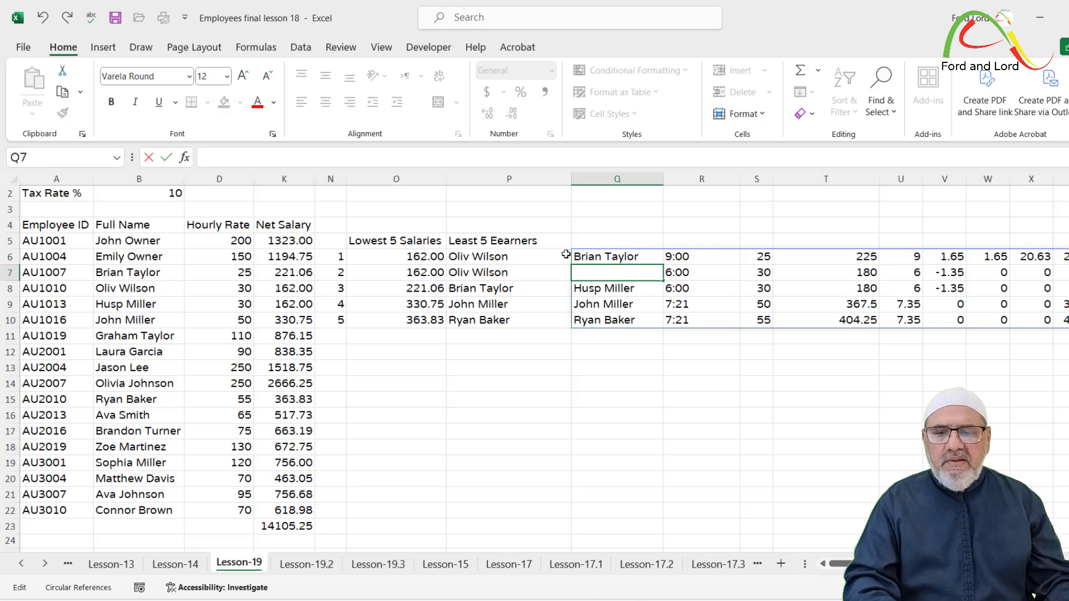
click(600, 256)
click(345, 157)
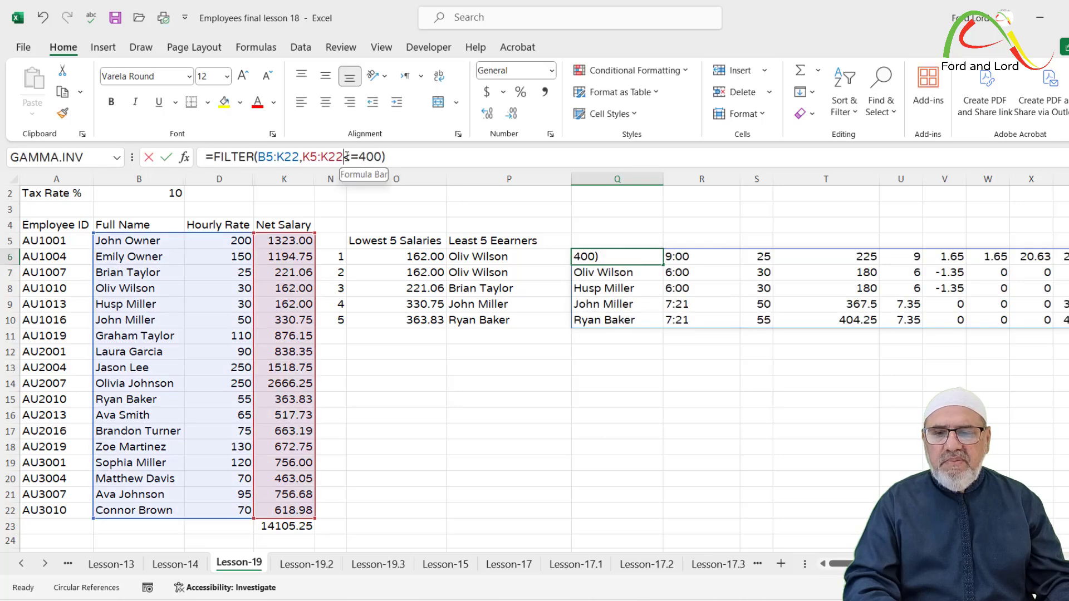
click(345, 157)
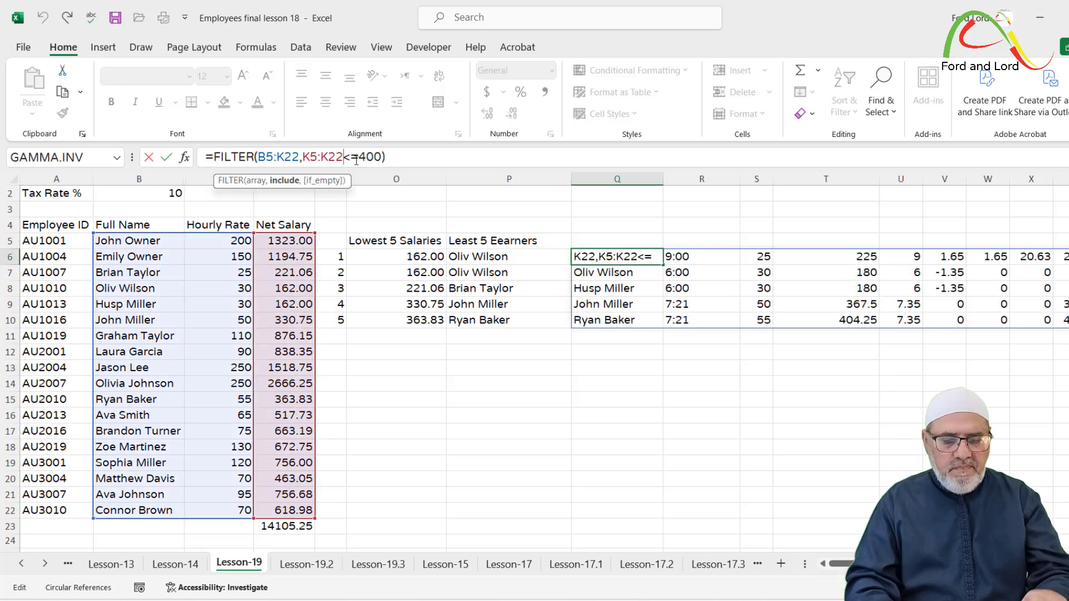
text(>)
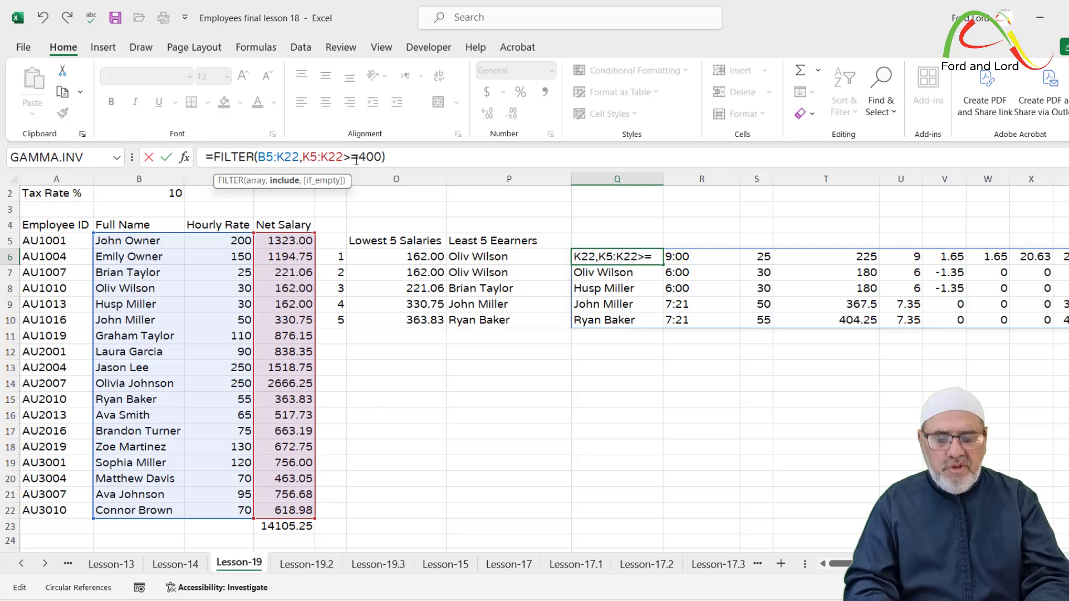
key(Return)
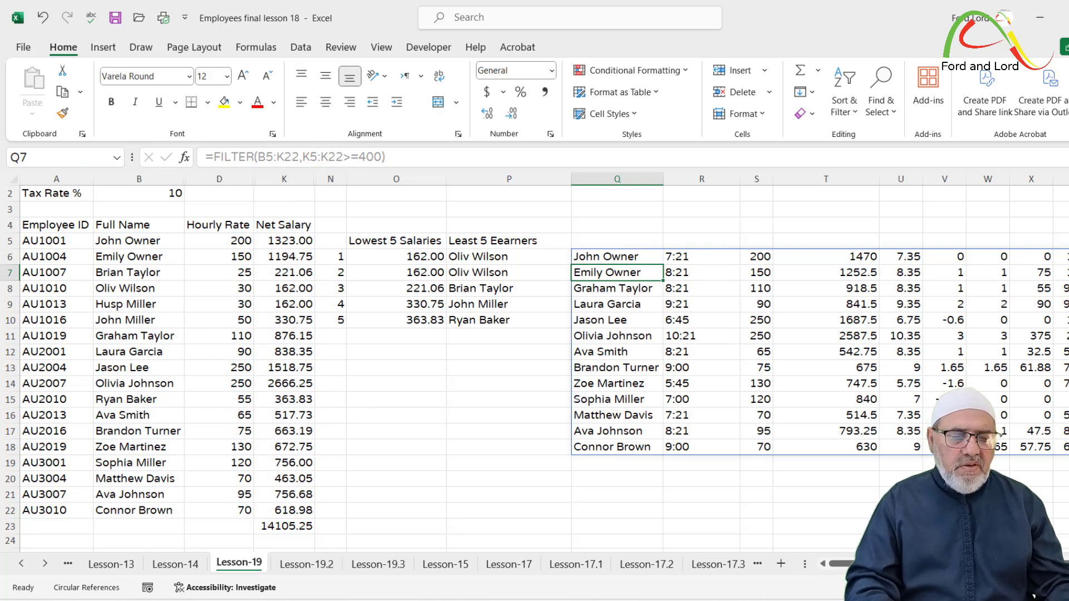
Return the comparison in the Q6 FILTER formula to <=400 and select Q6 again
scroll(535, 356, right, 1)
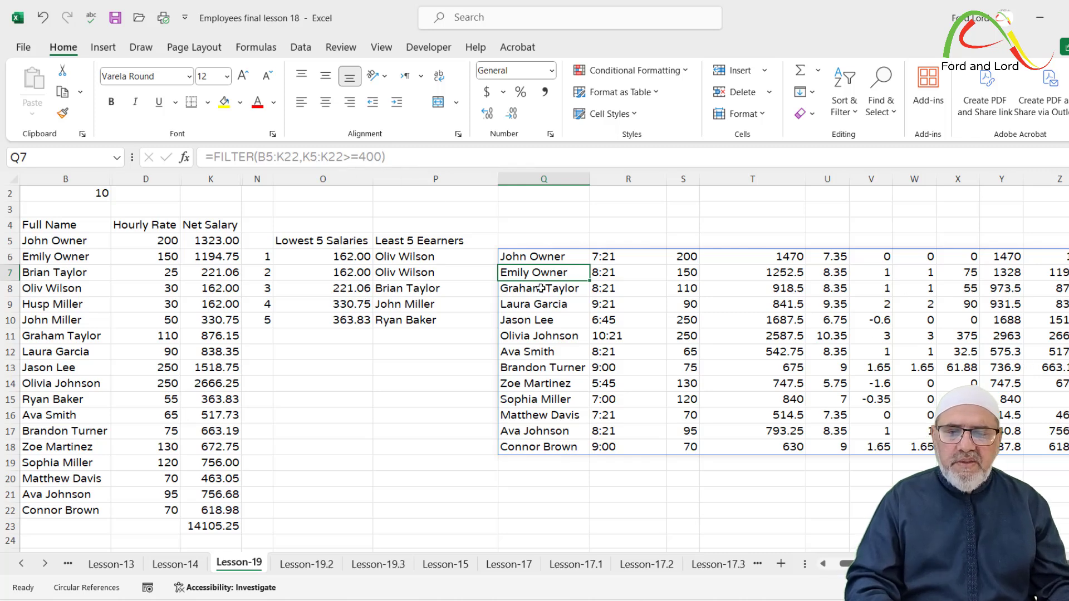
click(526, 259)
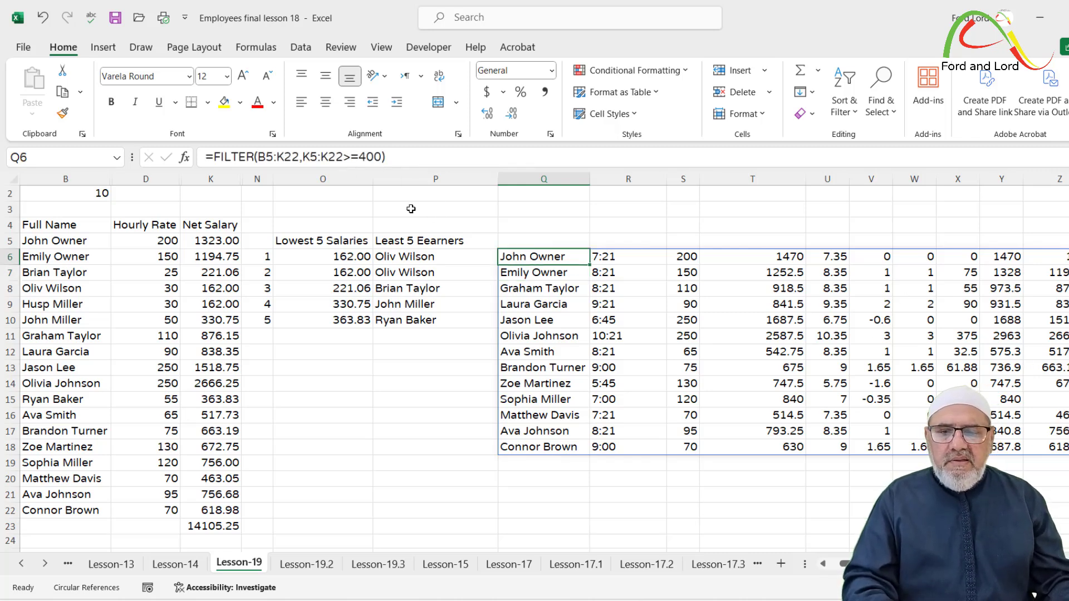
click(345, 158)
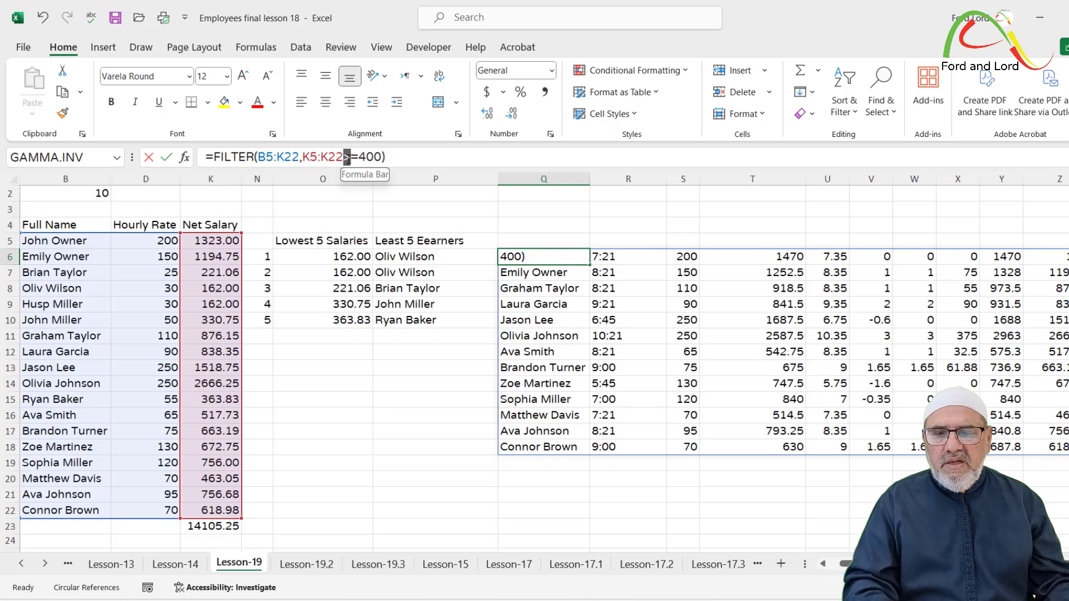
text(<)
key(Return)
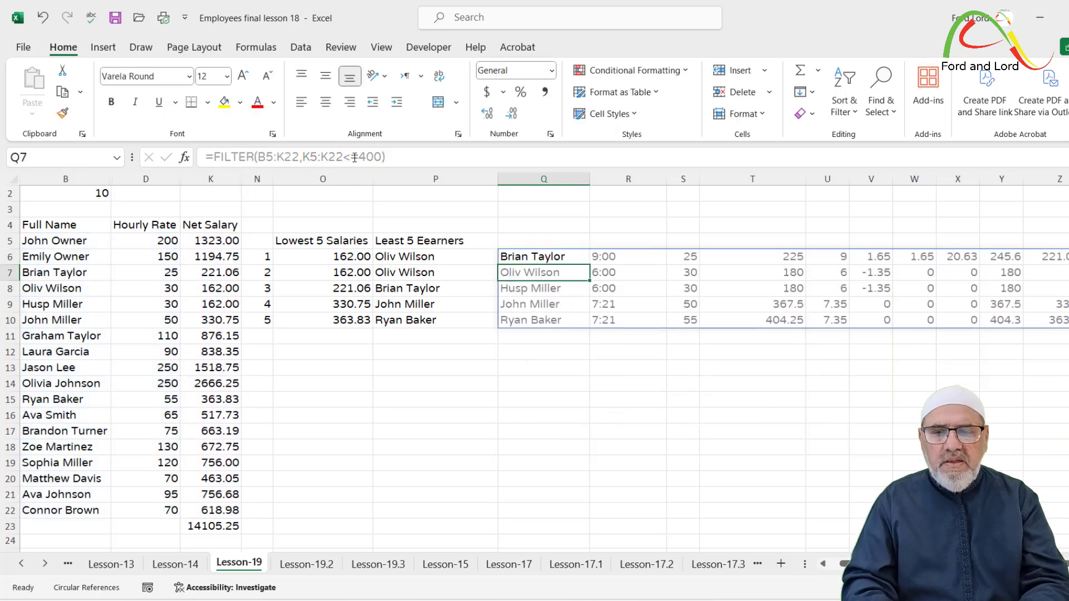
click(538, 254)
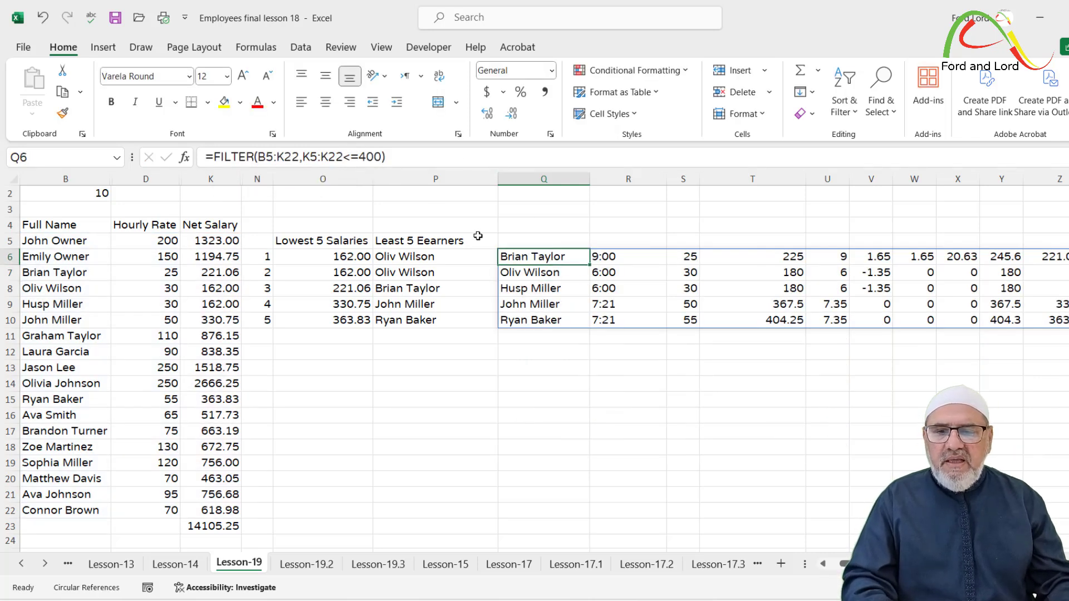
Replace the 400 limit in the Q6 FILTER formula with SMALL(K5:K22,$N$10), accepting the correction that adds the closing bracket
click(359, 156)
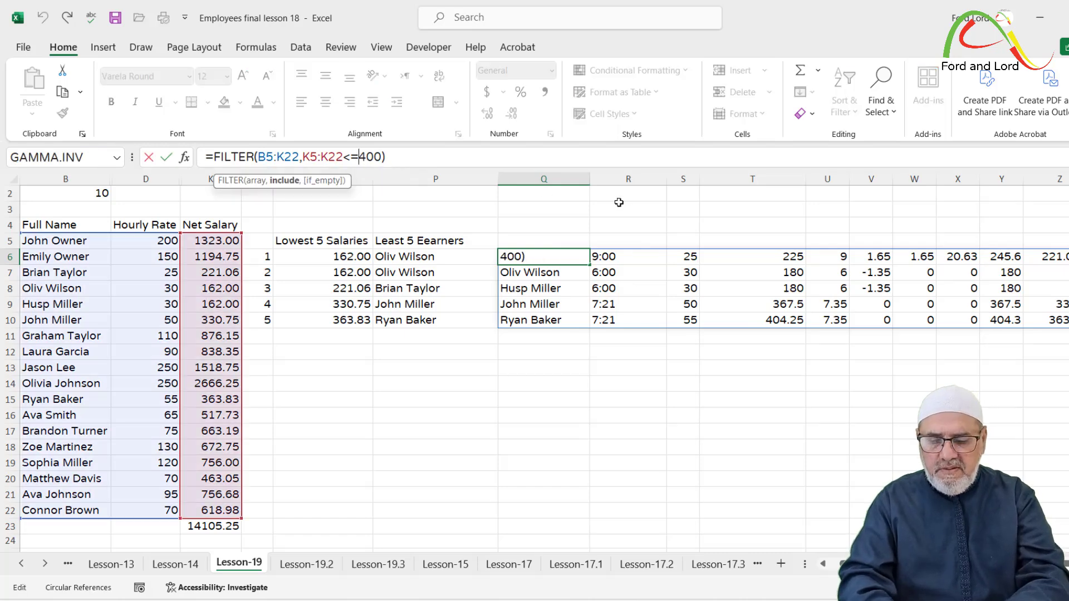
text(SMALL)
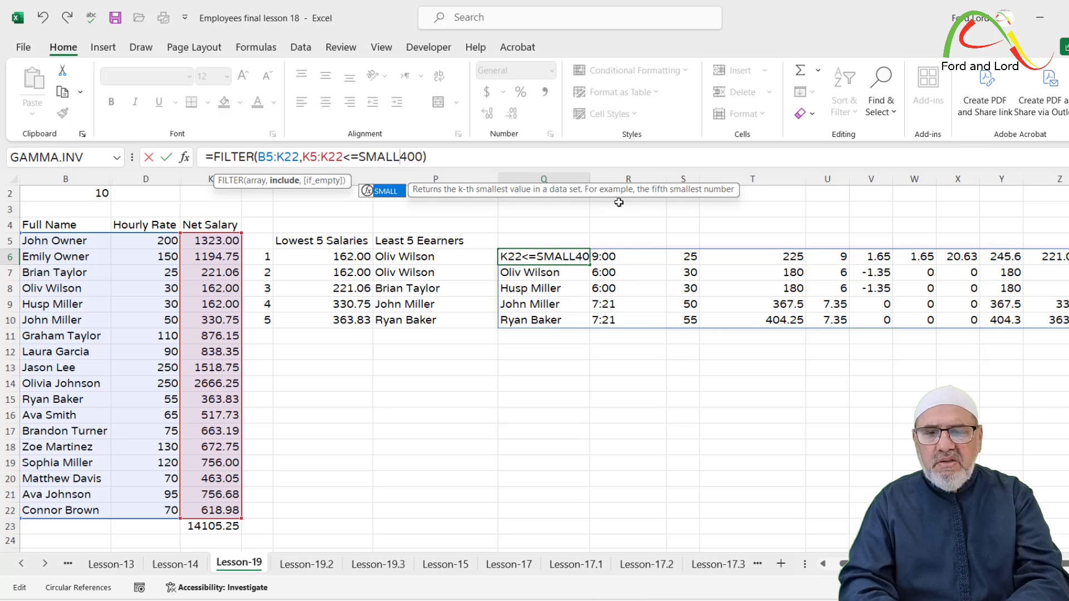
text(()
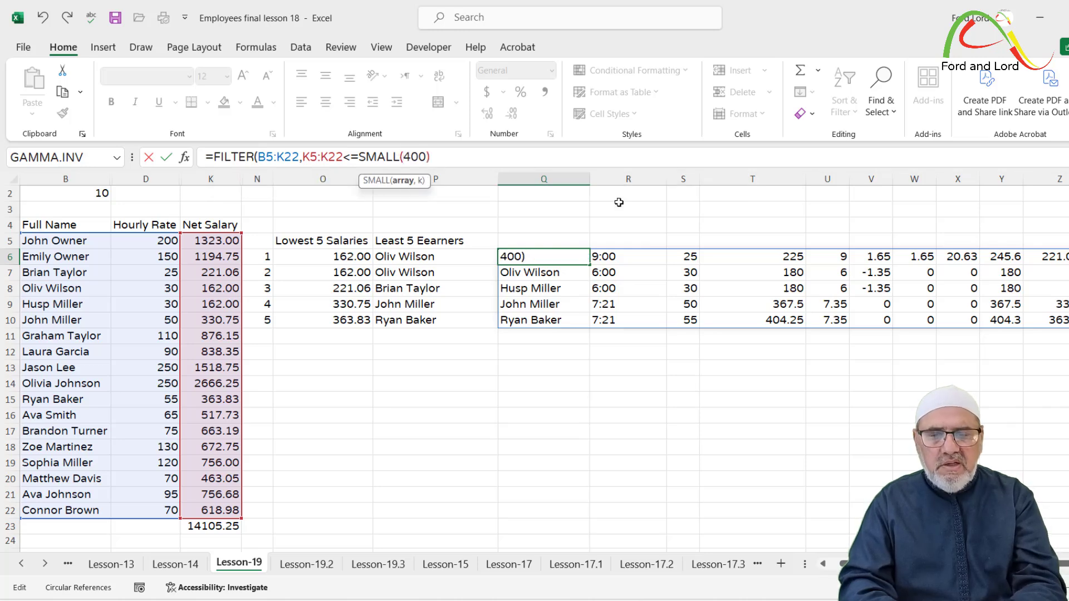
key(BackSpace)
key(BackSpace)
key(BackSpace)
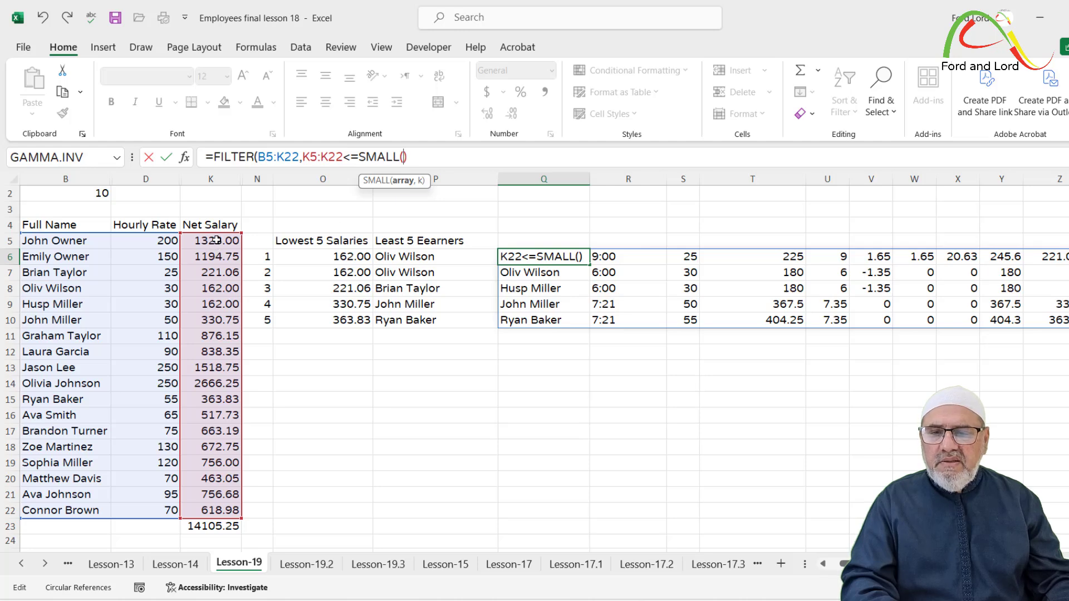
drag(216, 240, 231, 508)
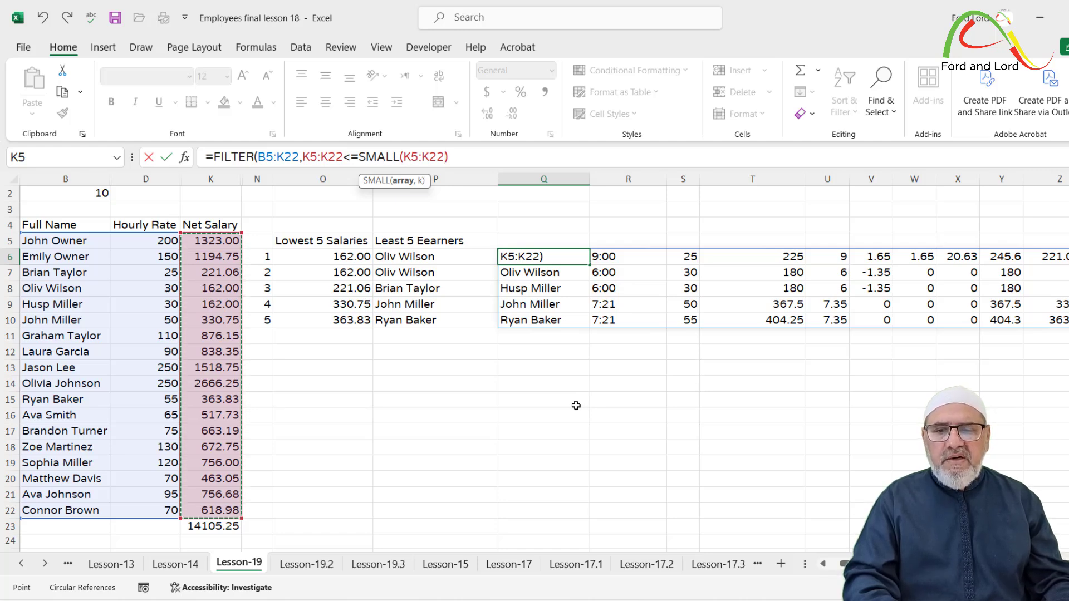
text(,)
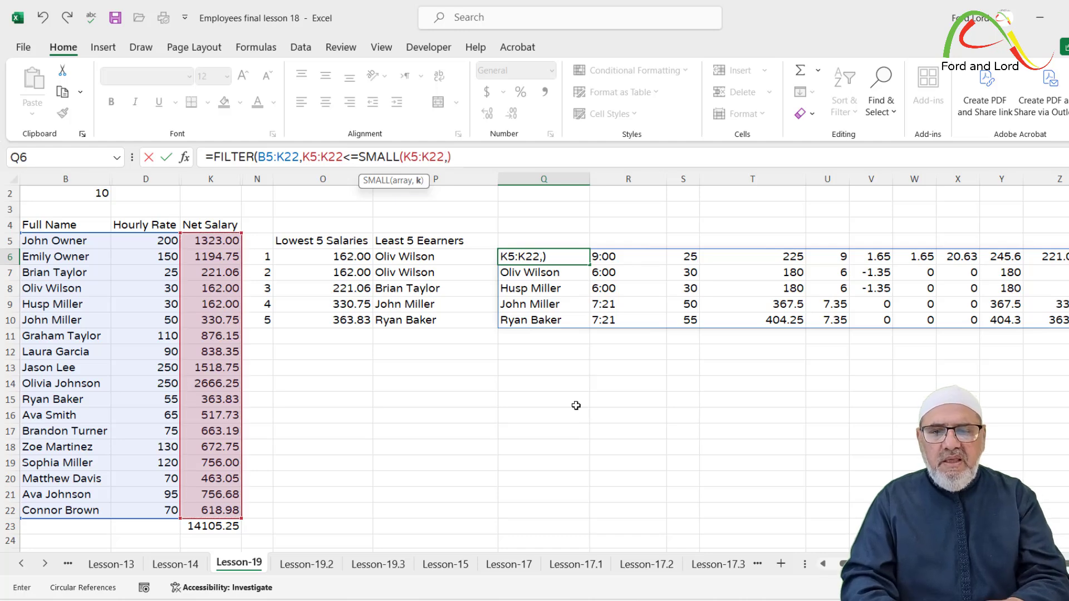
click(262, 327)
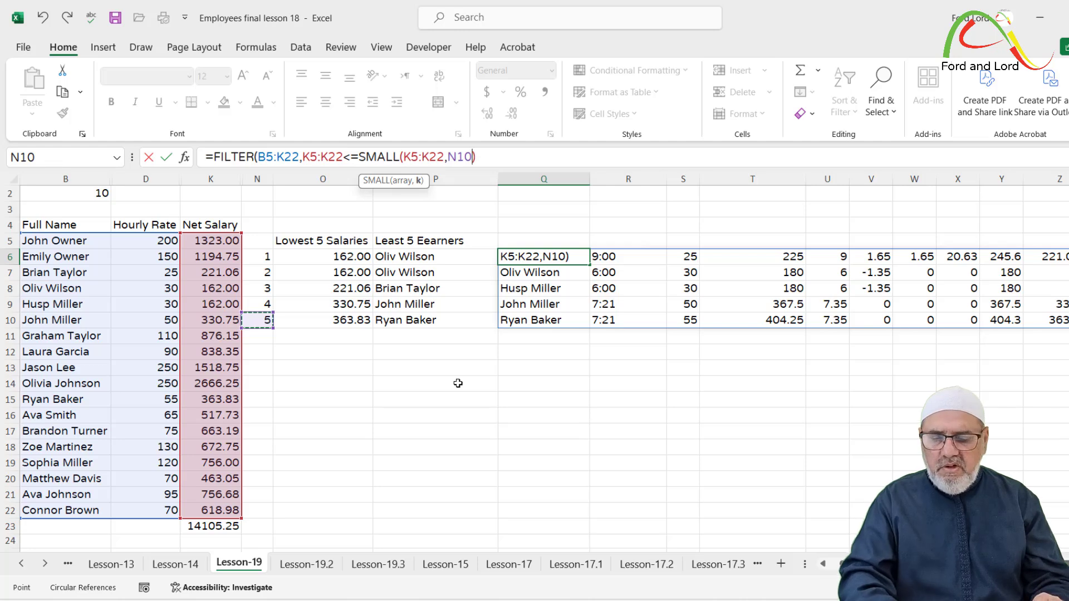
key(F4)
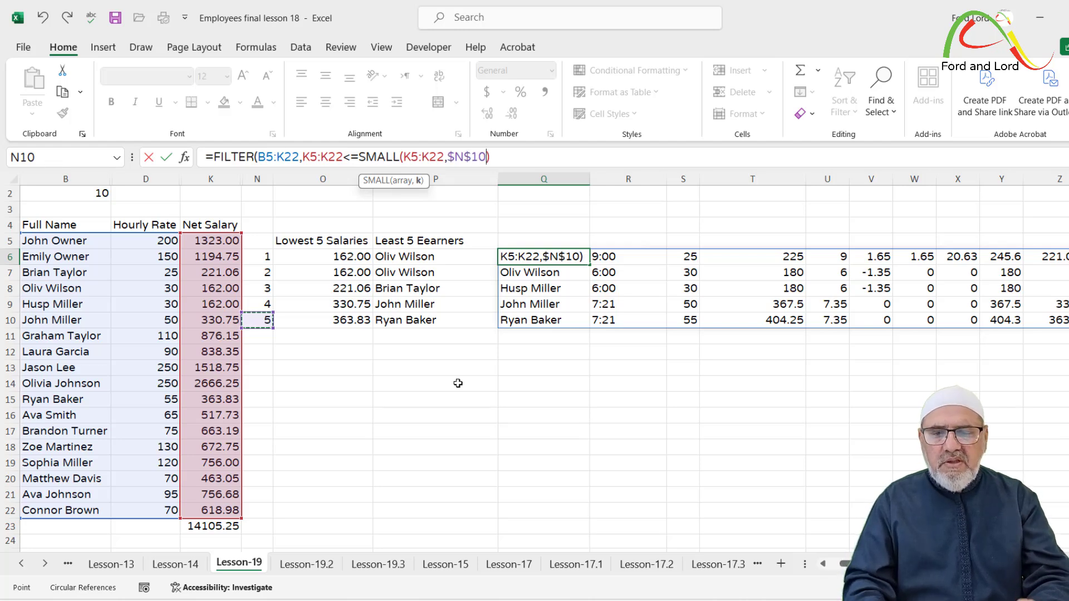
key(Return)
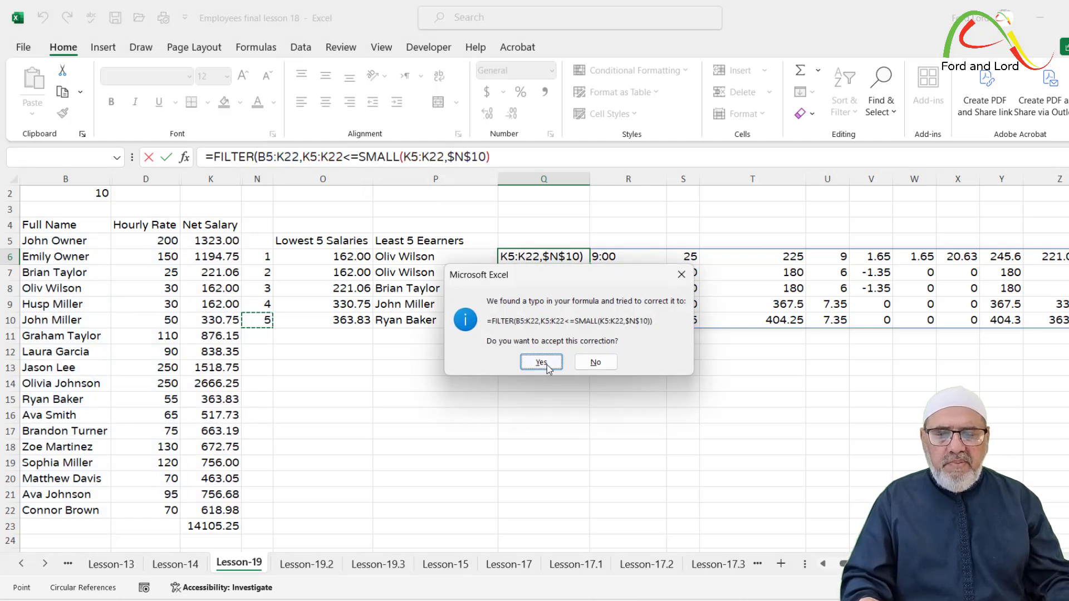
click(541, 363)
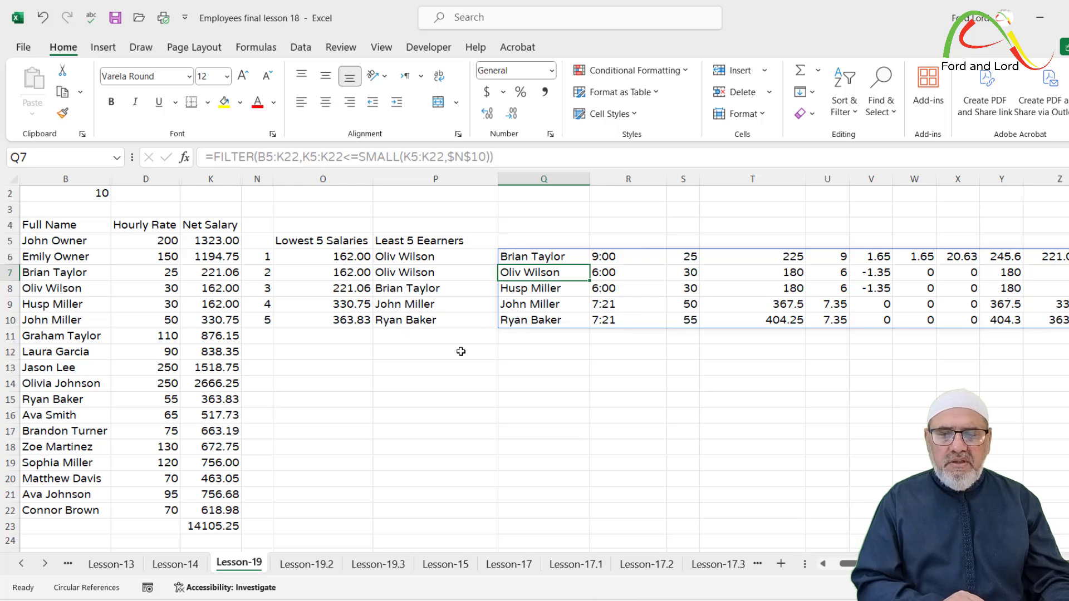
click(540, 259)
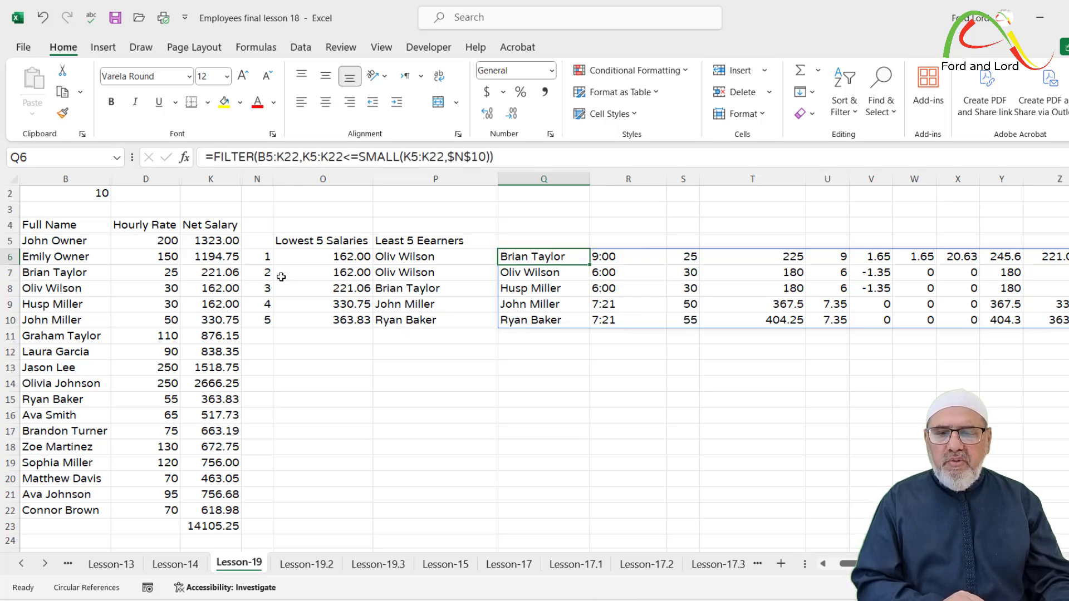
Enter 5 in Q3 and make the SMALL function in the Q6 formula refer to $Q$3 for its k argument
click(552, 212)
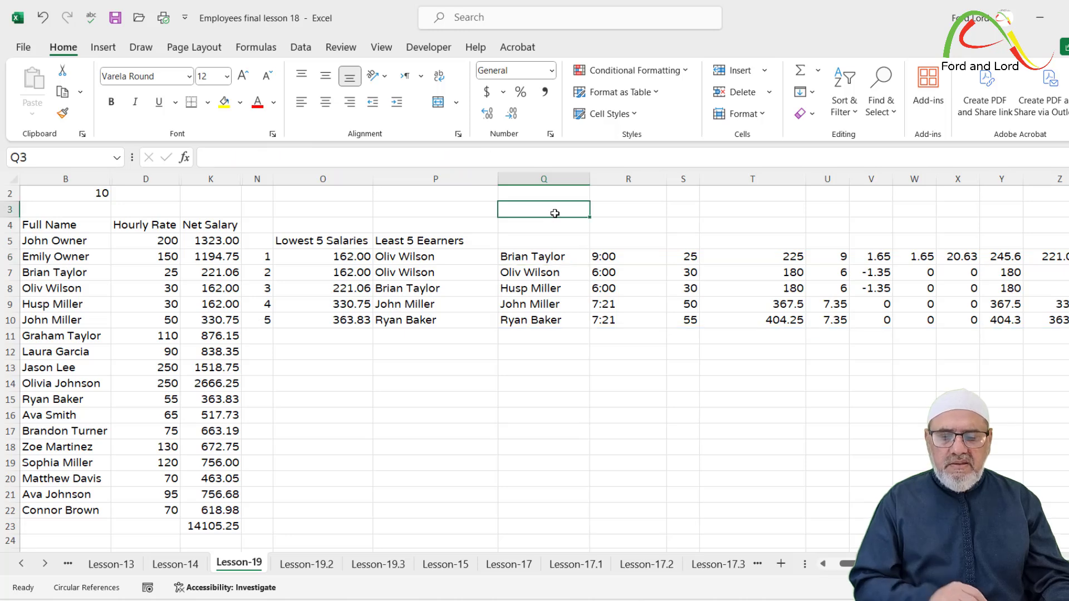
text(5)
key(Return)
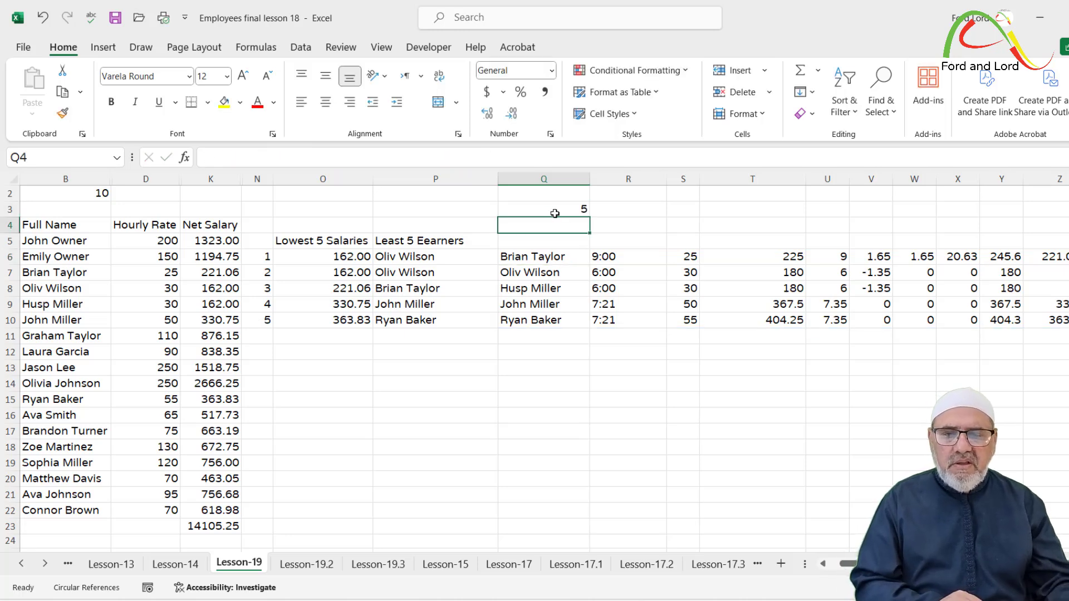
double_click(537, 258)
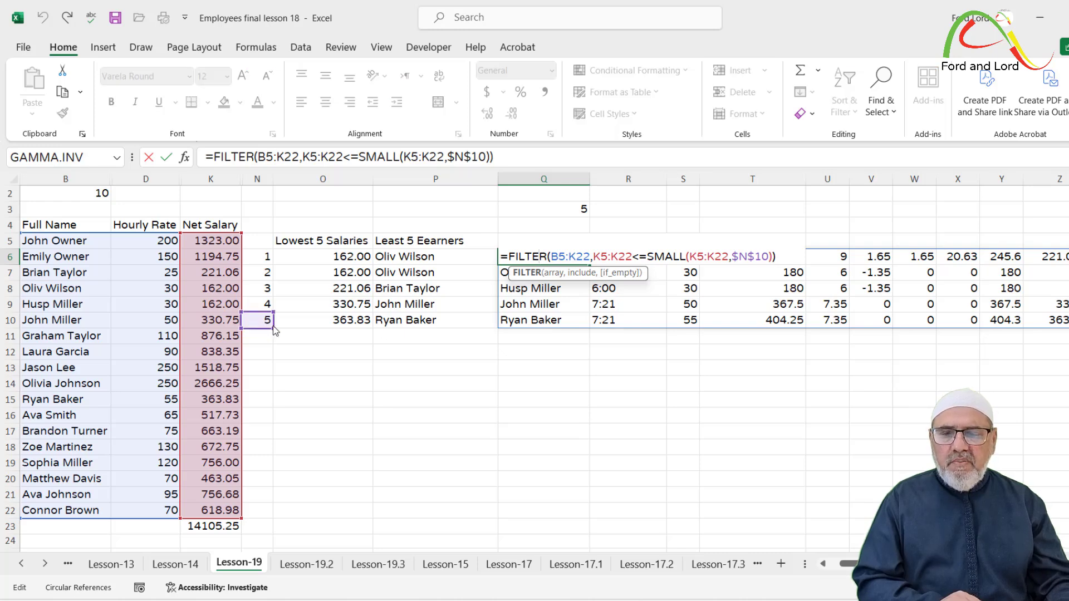
drag(275, 329, 566, 213)
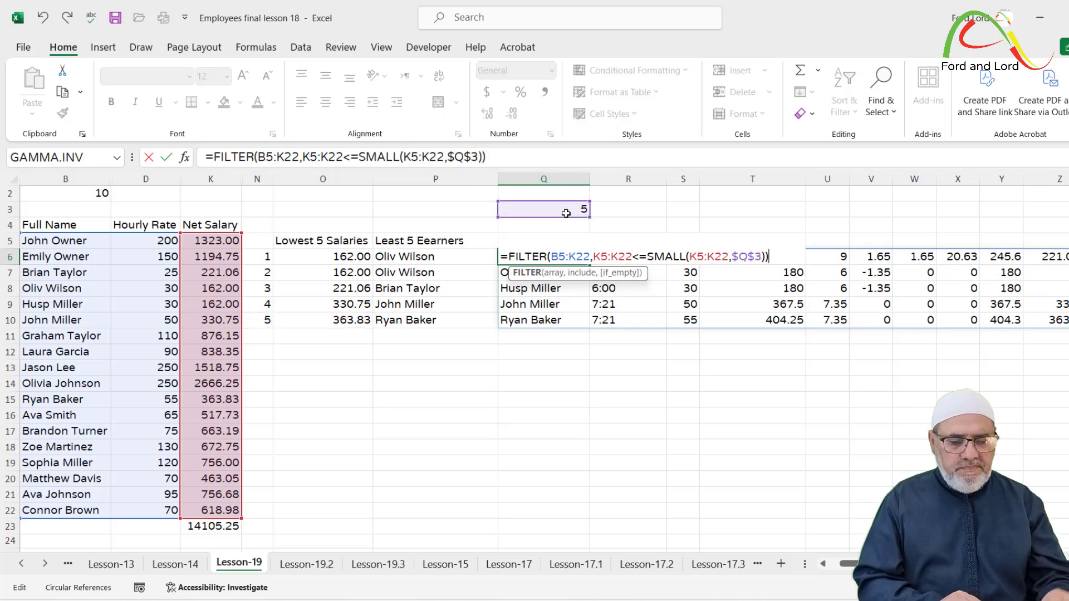
key(Return)
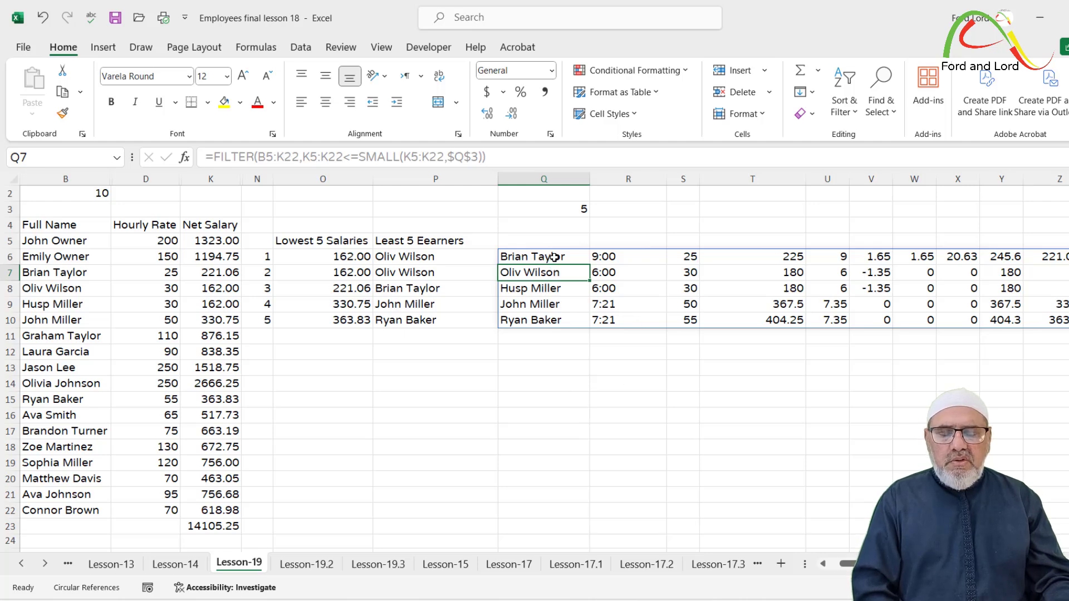
Set the number of lowest earners in Q3 to 2 and narrow column Z so its salaries fit in view
click(582, 217)
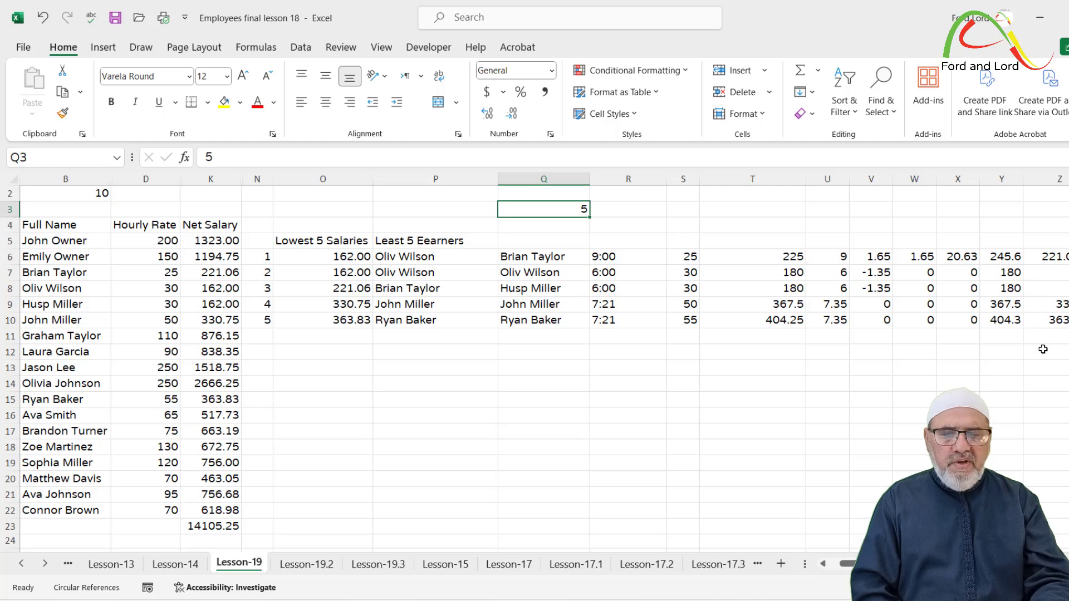
text(2)
key(Return)
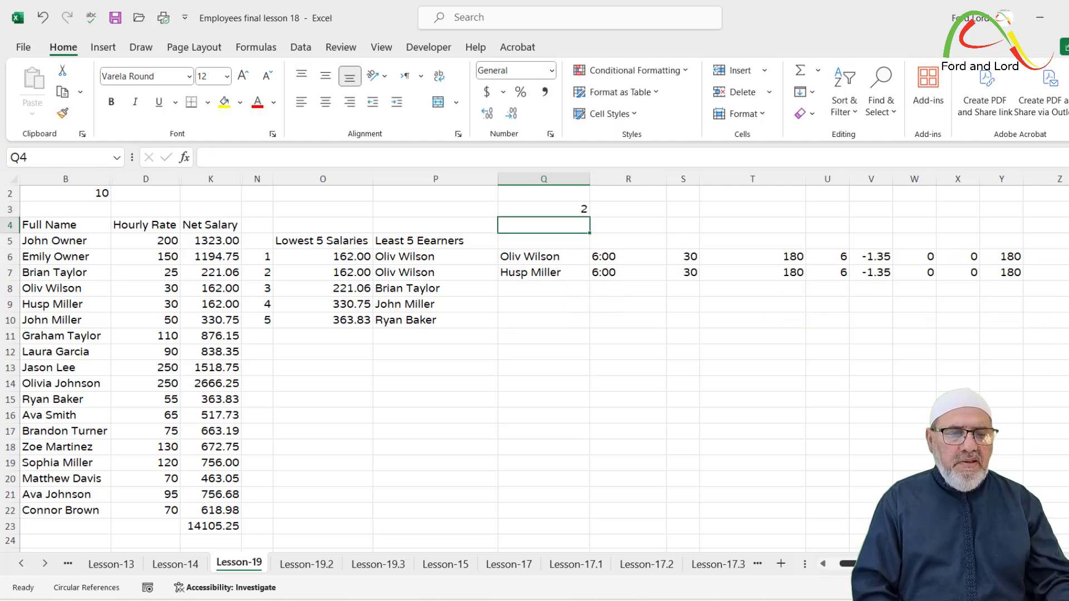
mouse_move(1068, 179)
mouse_down()
mouse_move(1052, 191)
mouse_move(1054, 178)
mouse_up()
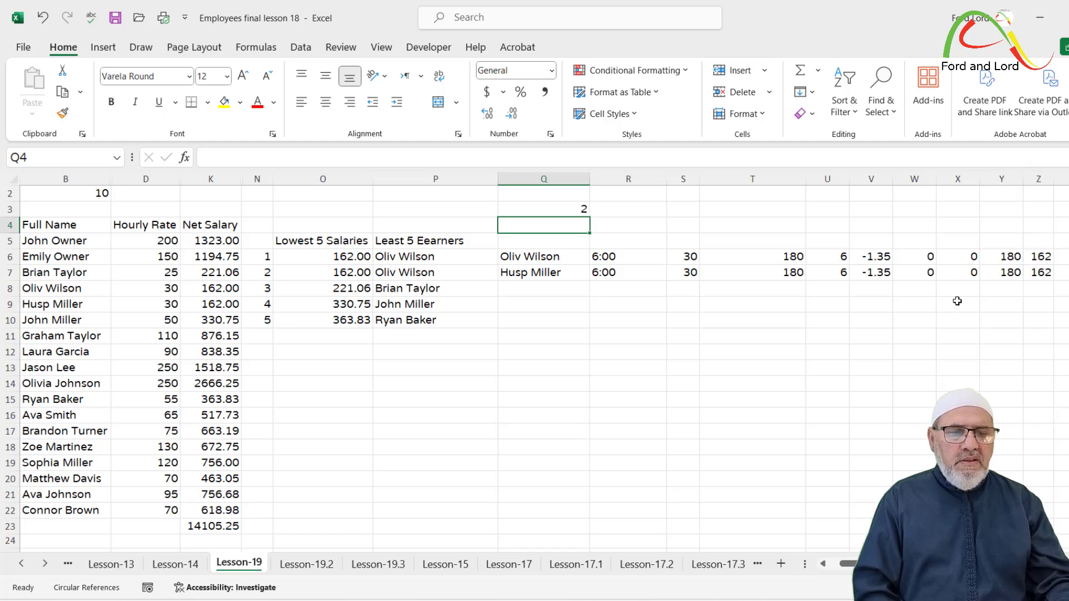
Set the number of lowest earners in Q3 back to 5
click(574, 209)
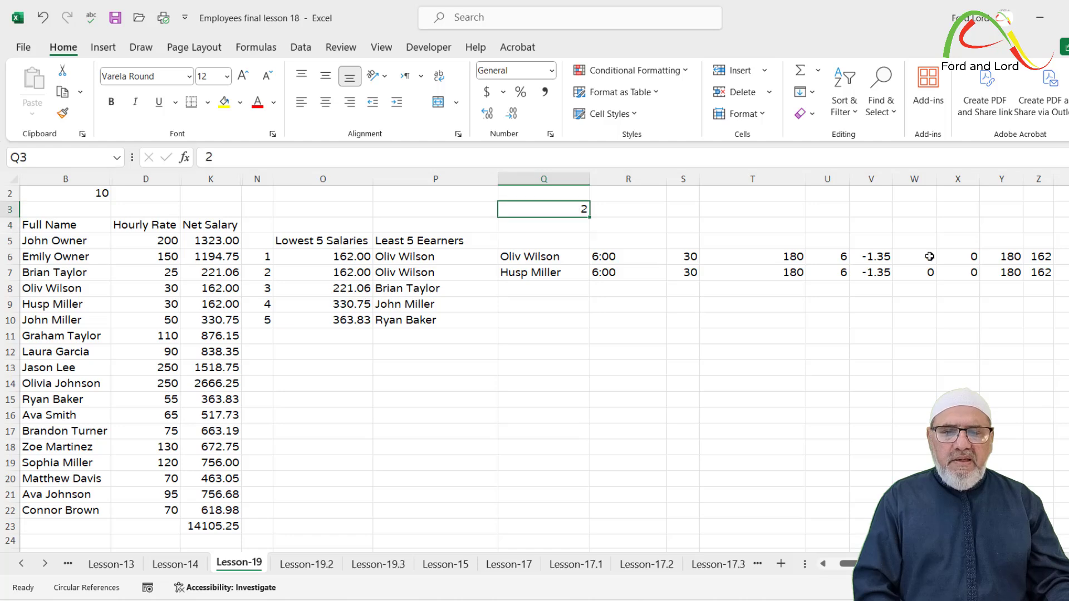
text(5)
key(Return)
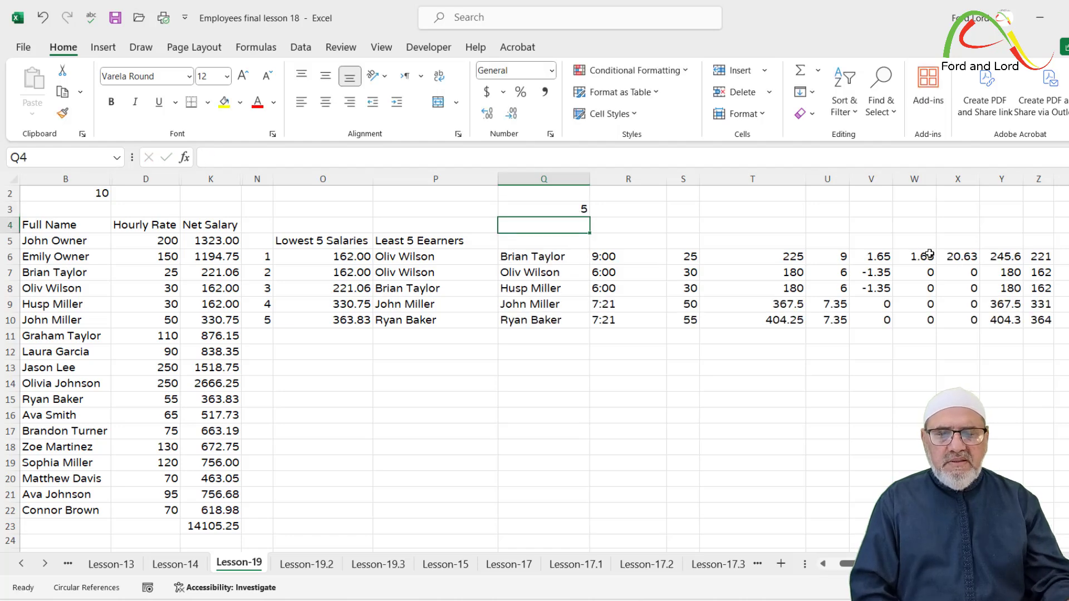
Try 8 as the number of lowest earners in Q3, check the Q6 formula, and restore Q3 to 5
click(580, 209)
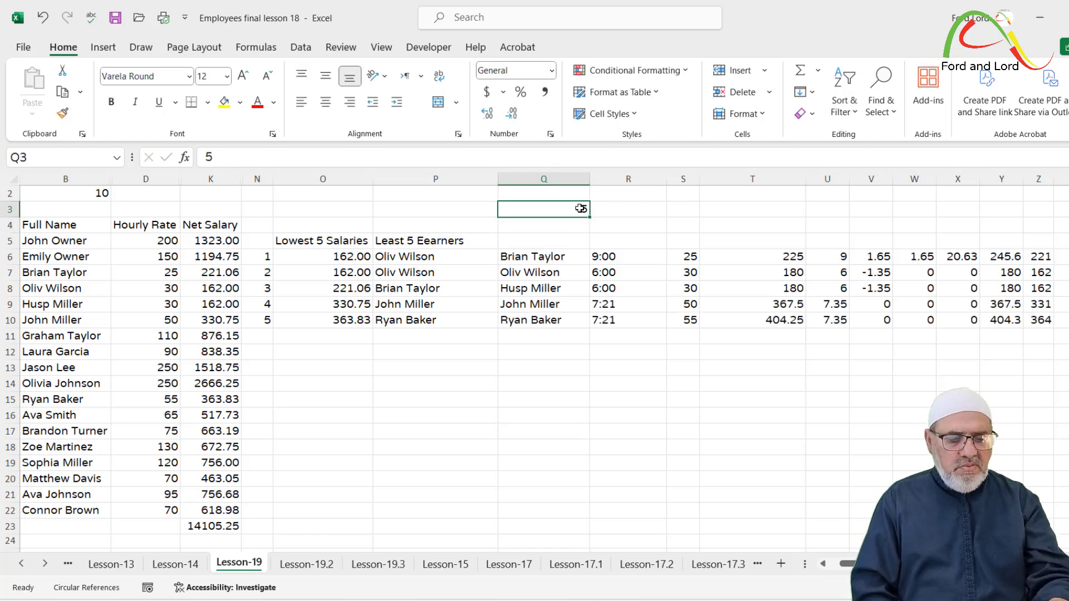
text(8)
key(Return)
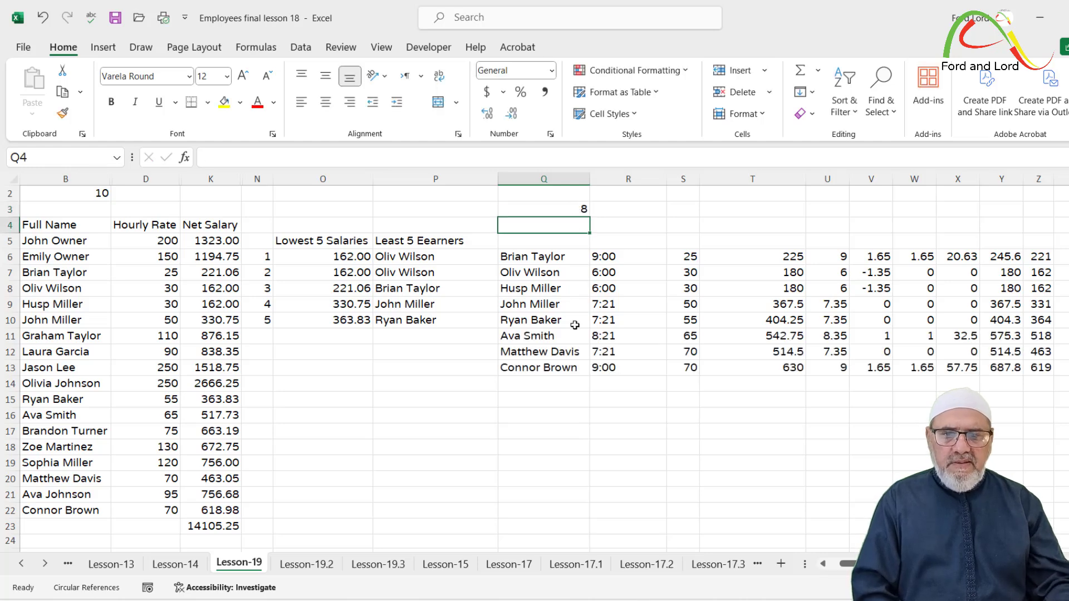
click(510, 253)
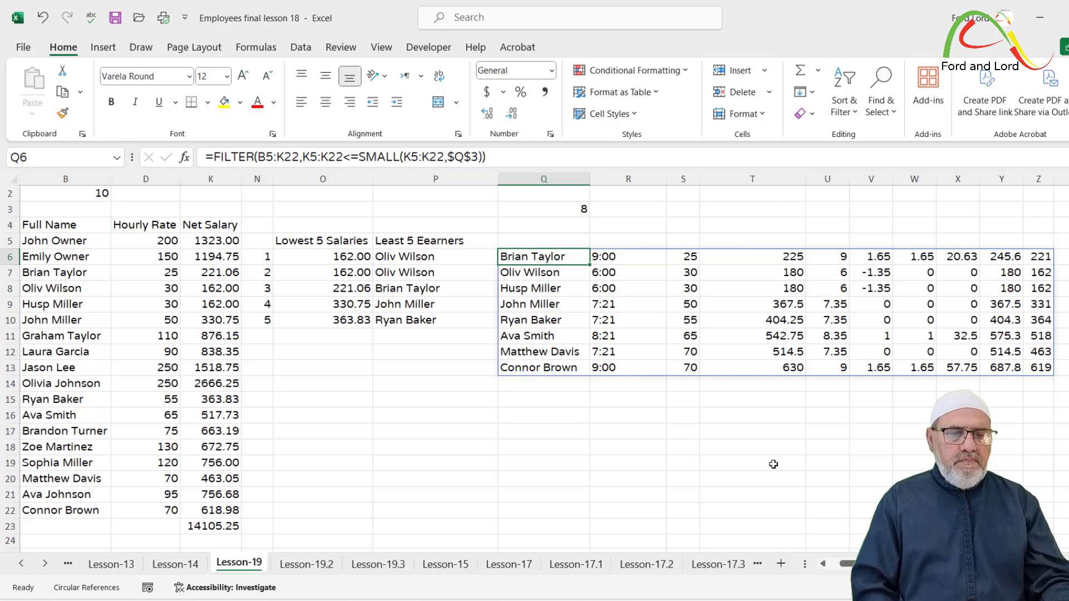
click(581, 210)
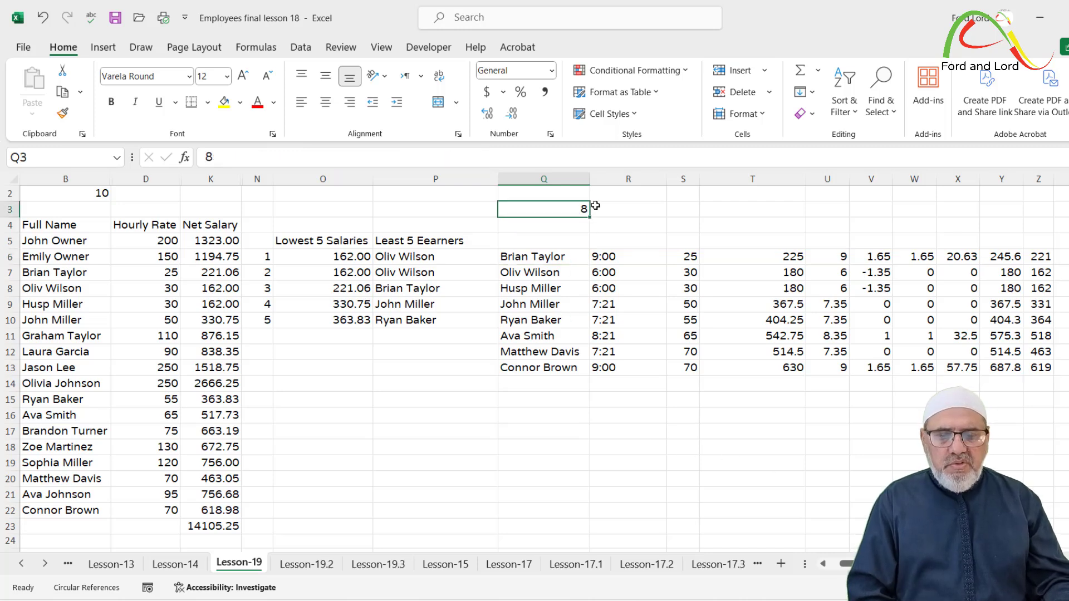
text(5)
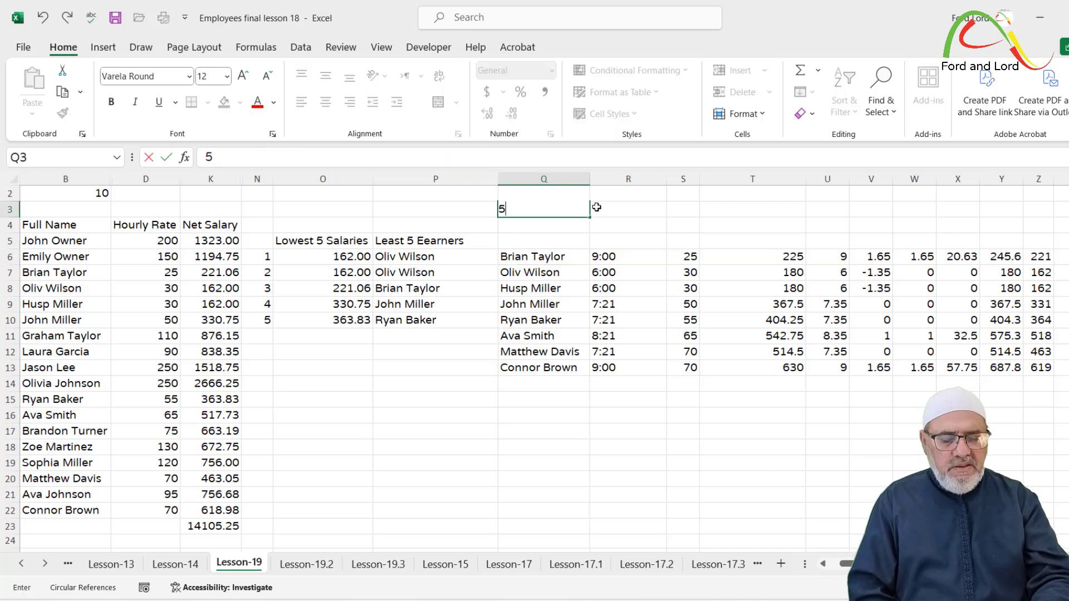
key(Return)
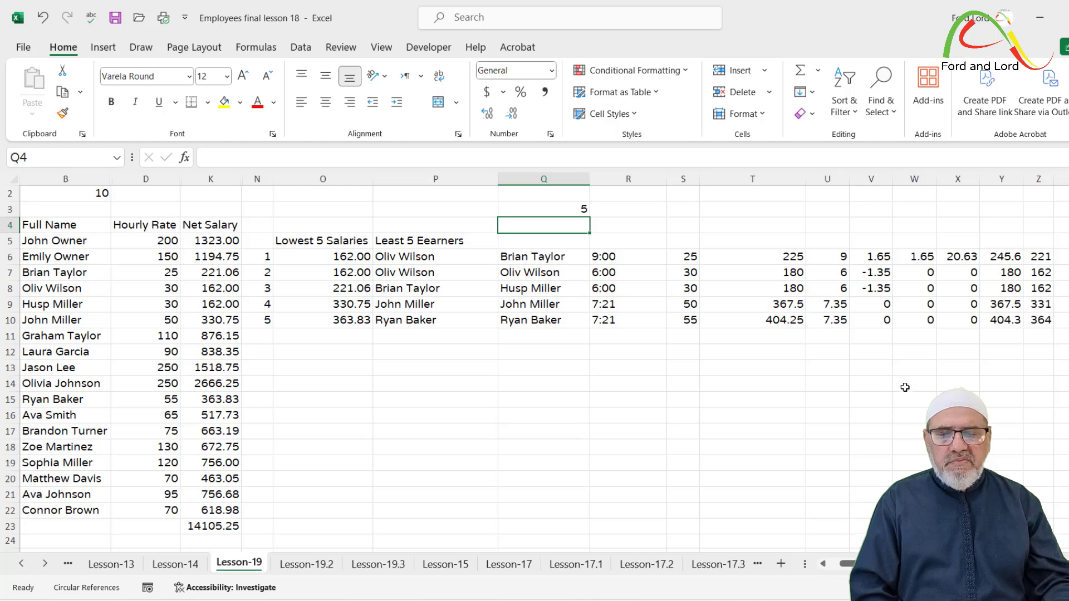
Insert a CHOOSE function with the index array {1,2} as the first argument of the FILTER formula in Q6
scroll(546, 360, left, 1)
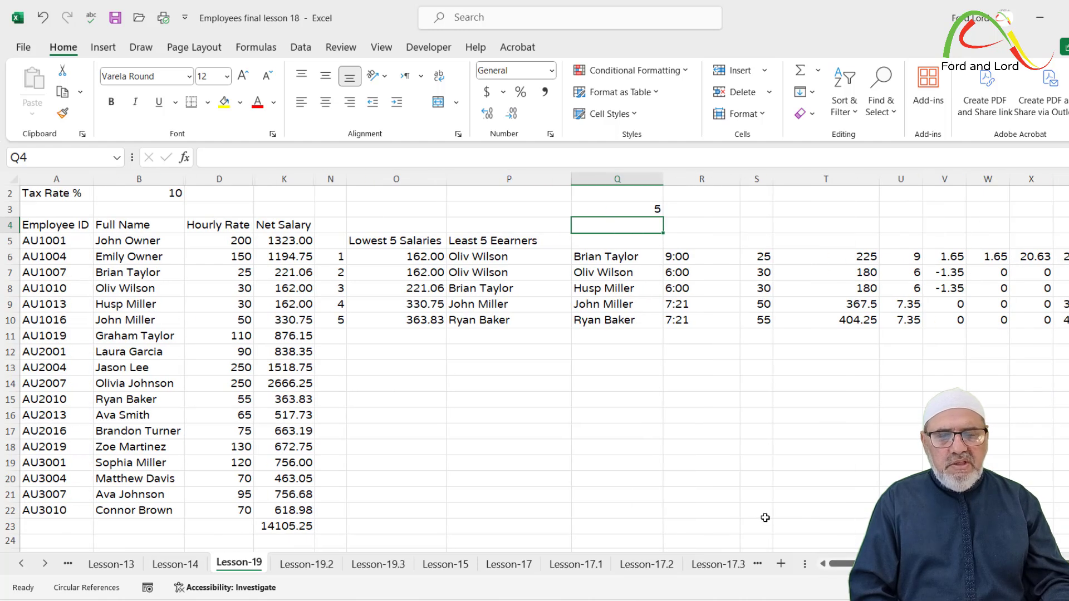
click(596, 259)
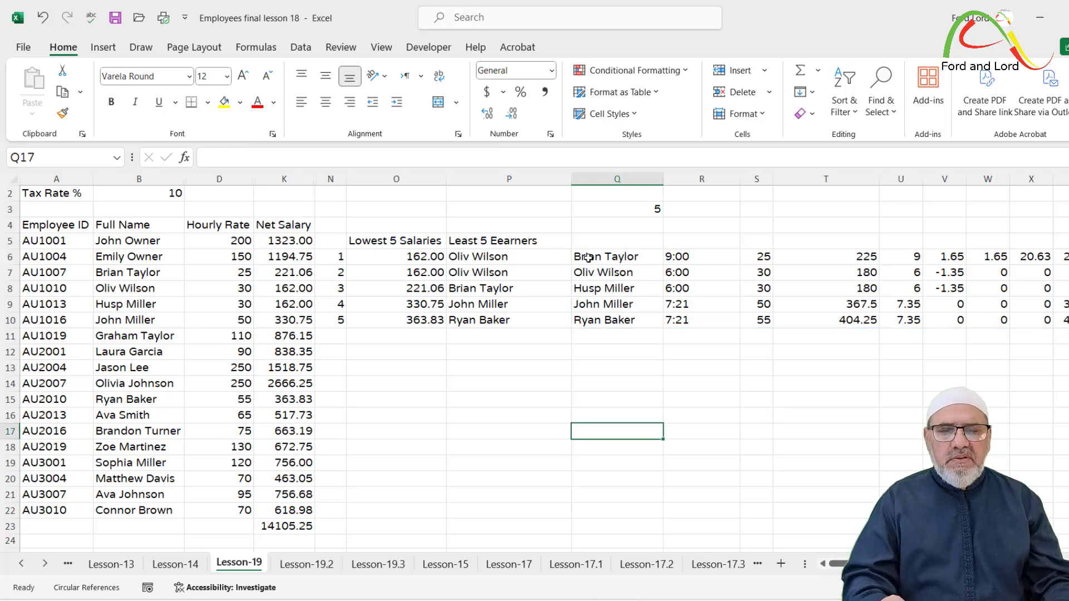
click(588, 258)
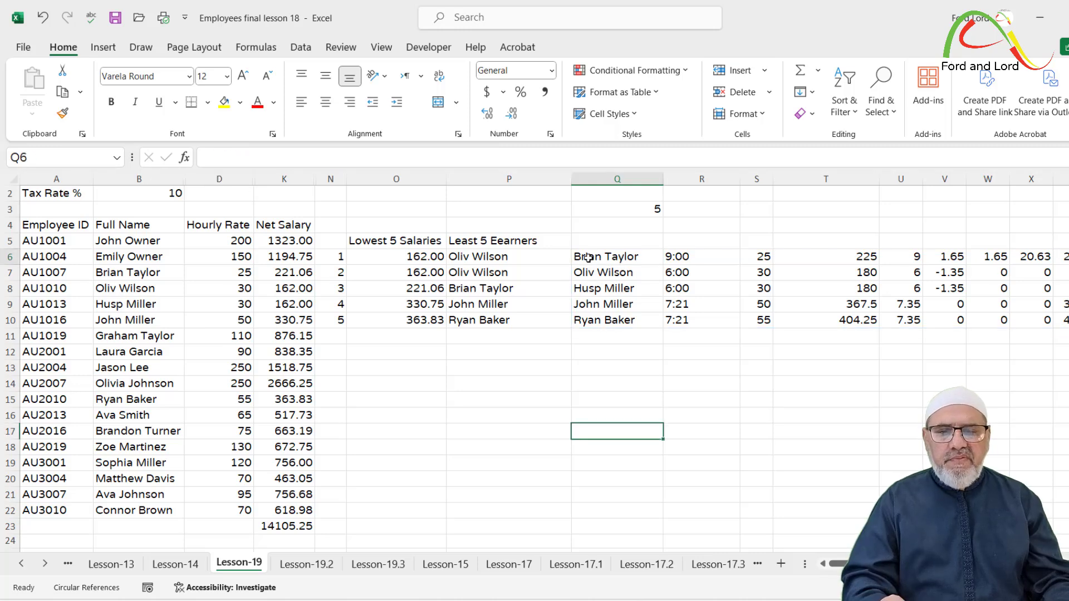
double_click(588, 257)
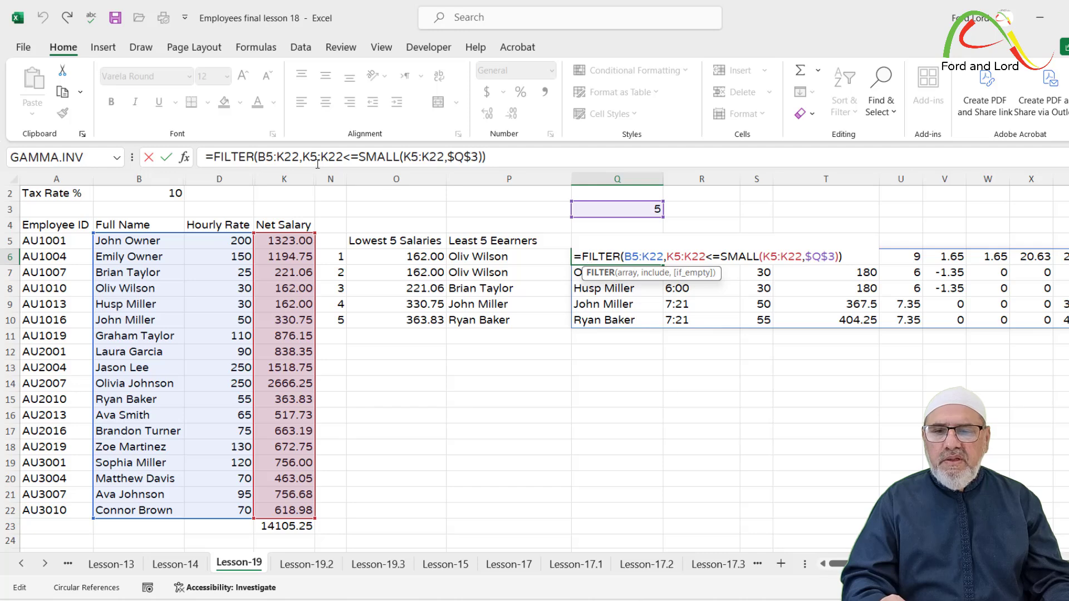
click(255, 157)
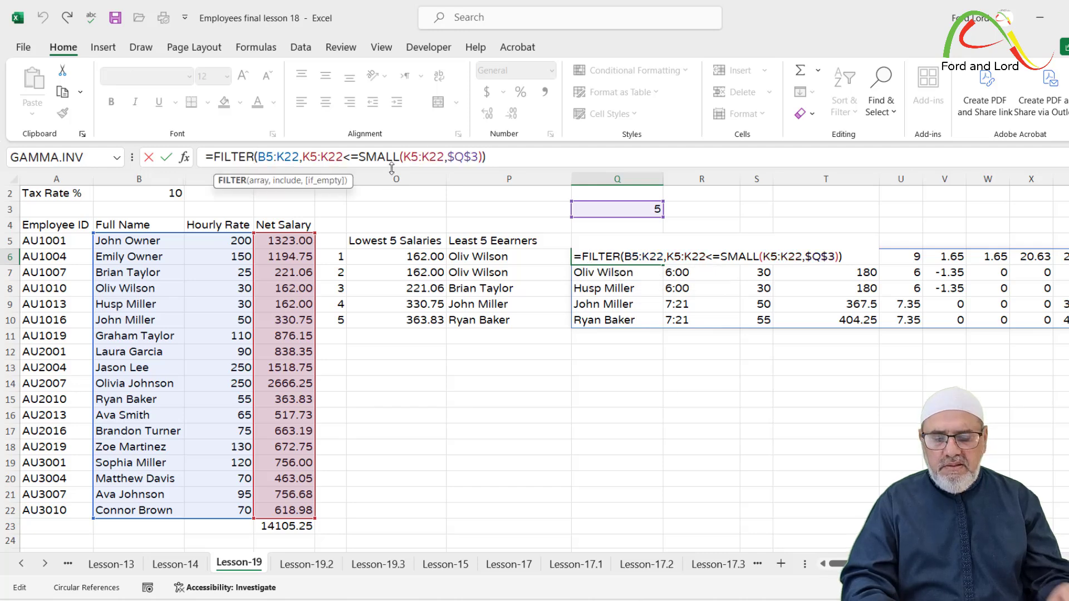
text((CHOOSE)
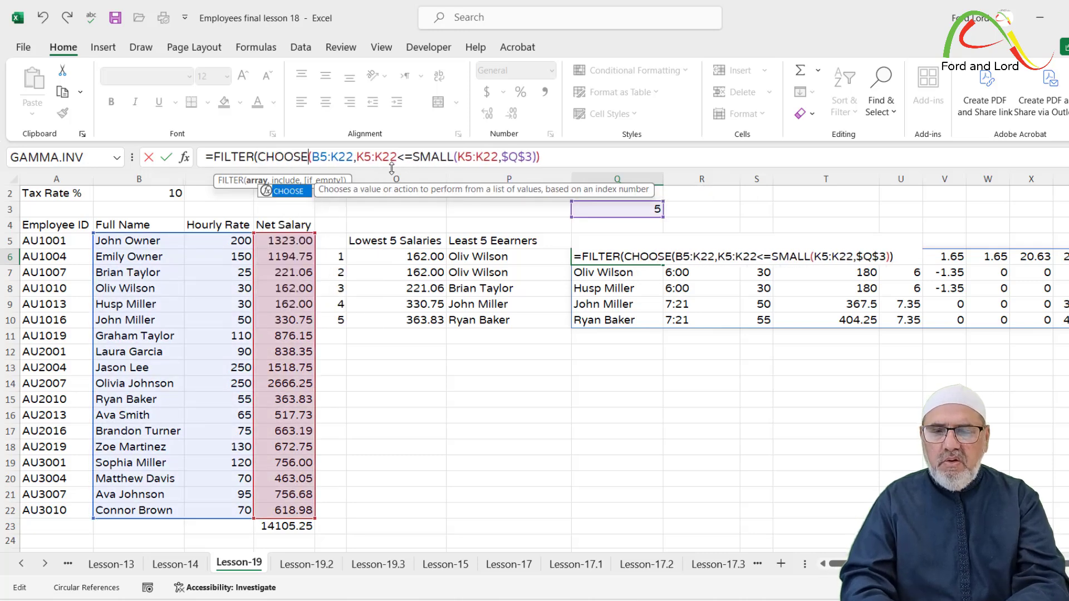
text(()
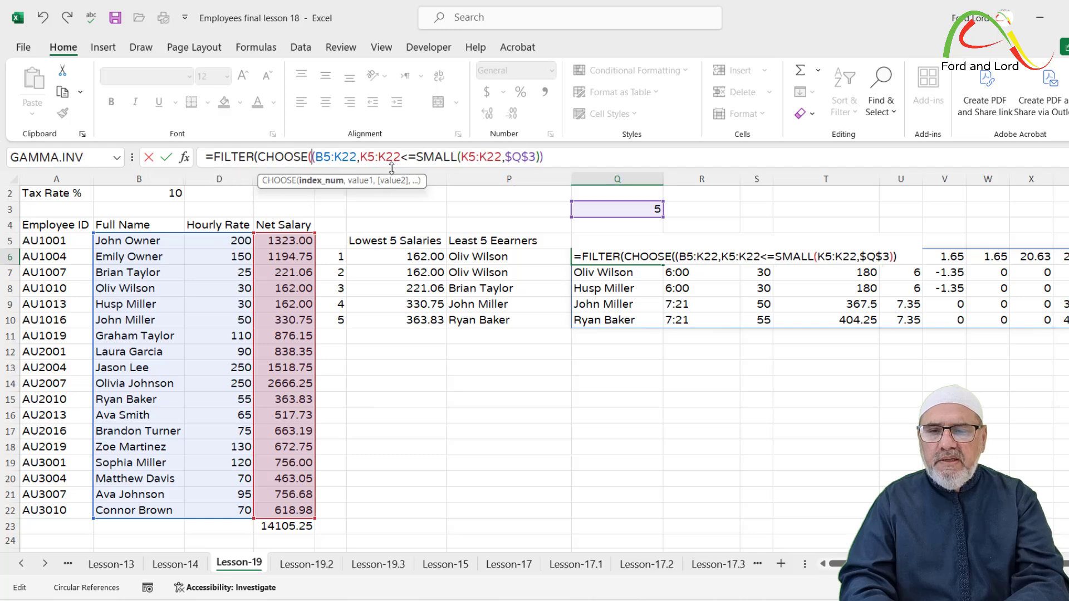
text({)
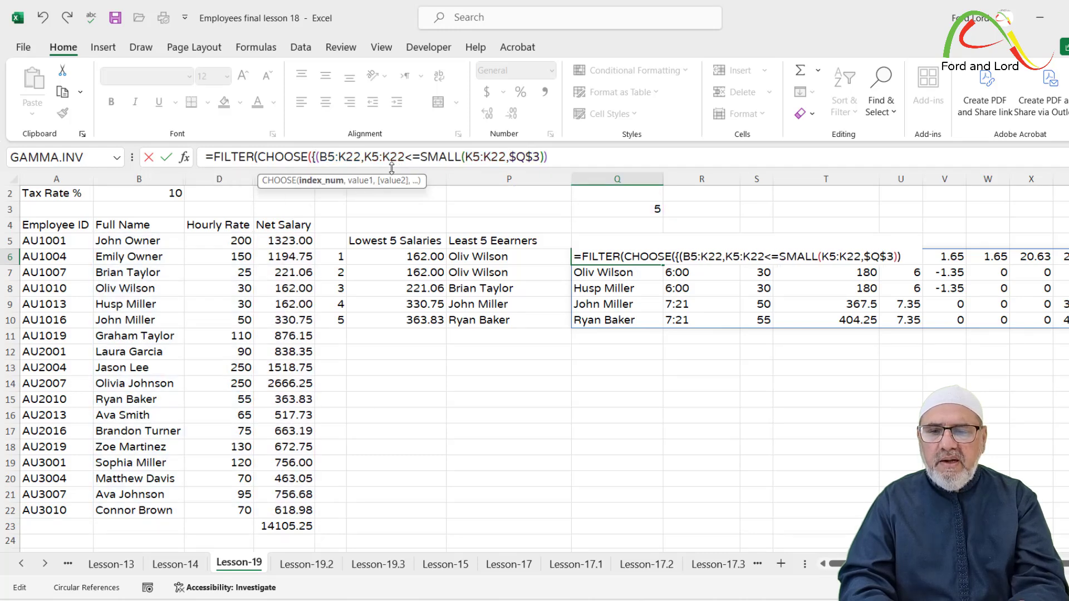
text(1)
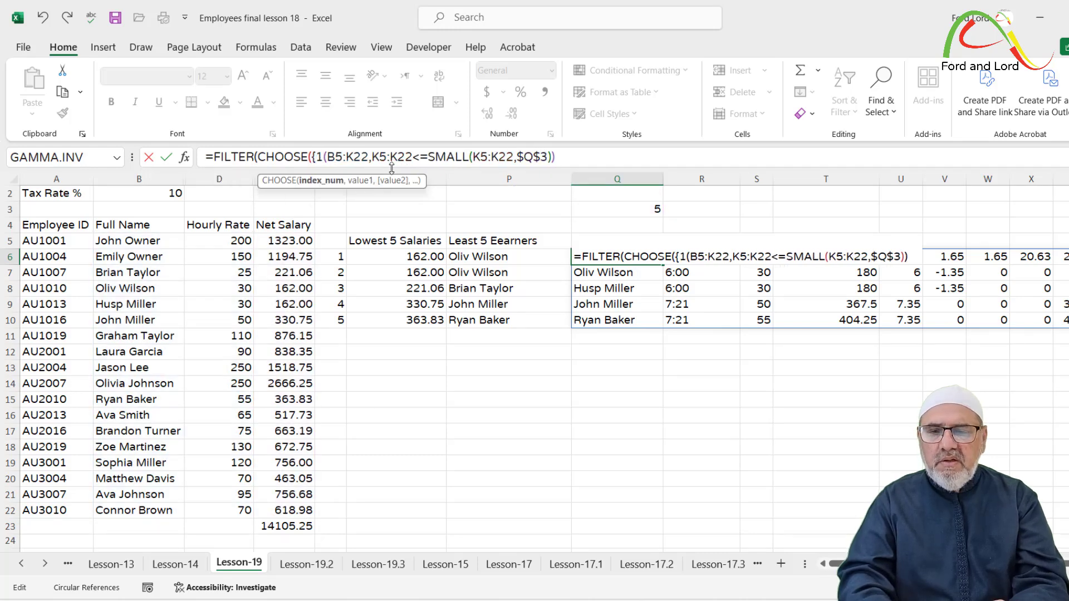
text(,2)
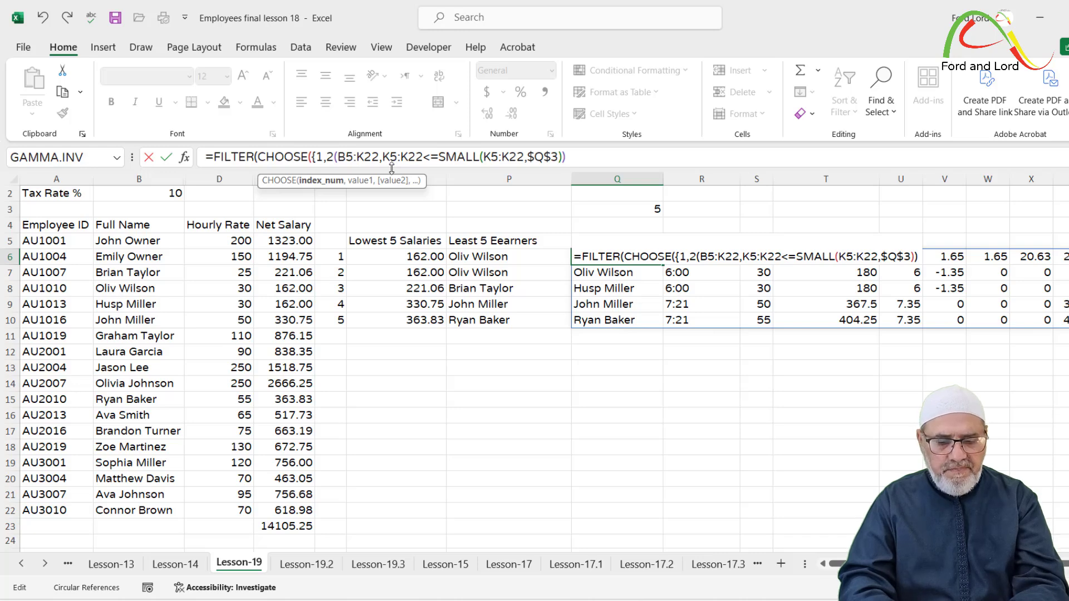
text(},)
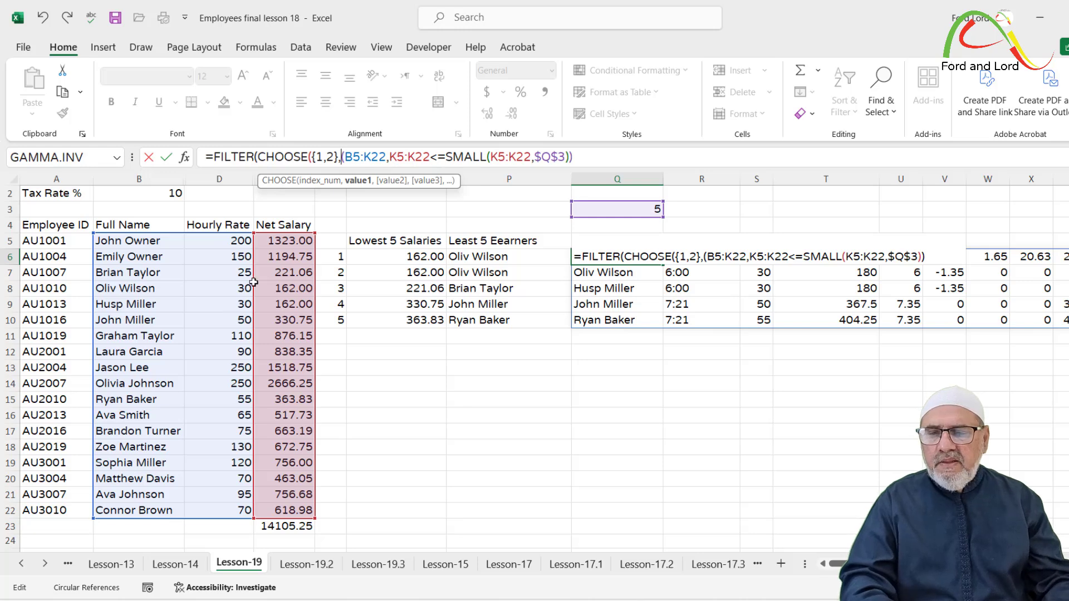
Give CHOOSE the full names B5:B22 and net salaries K5:K22 as its two values and close the function
drag(126, 242, 155, 504)
text(,)
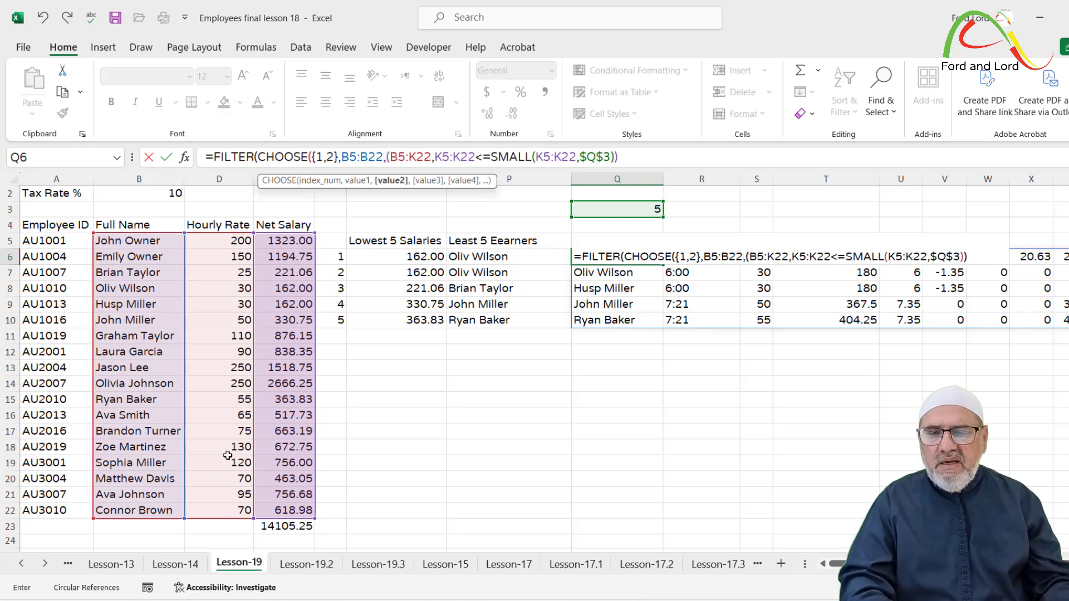
click(290, 245)
drag(290, 248, 284, 508)
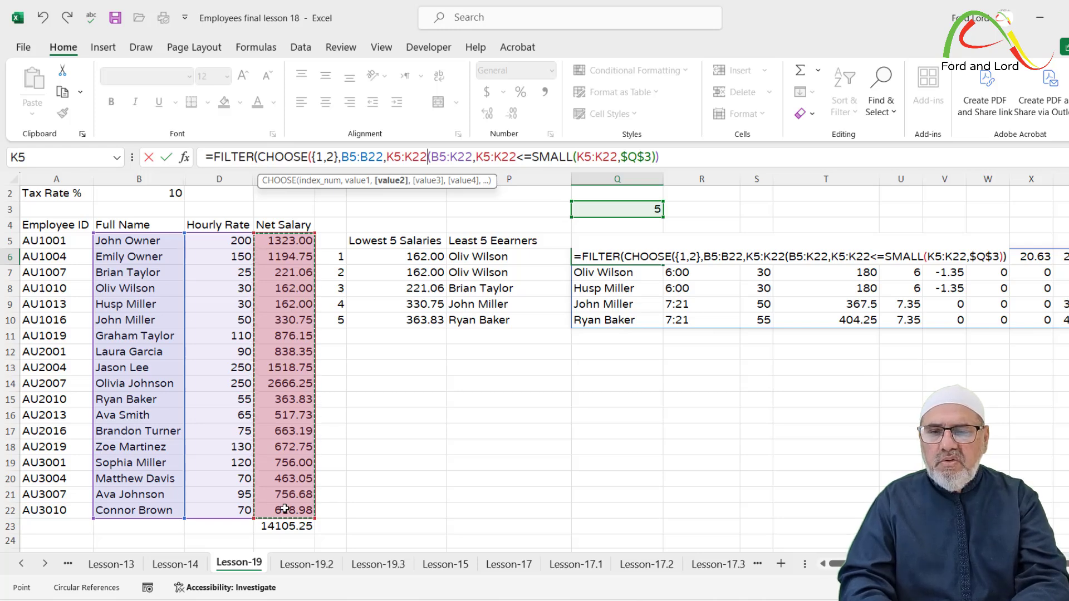
text())
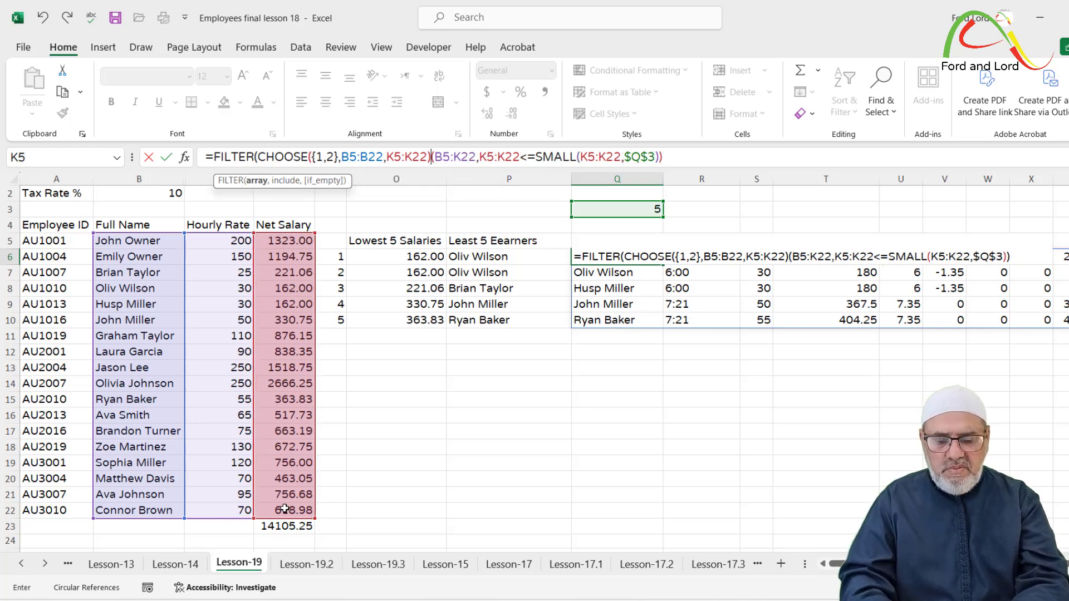
text(,)
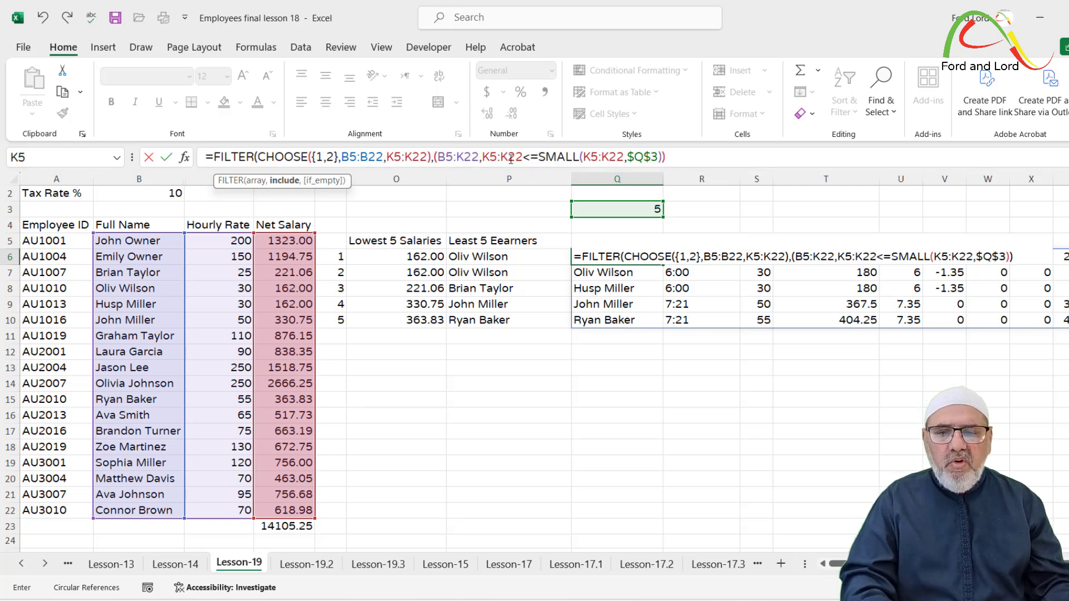
Remove the leftover B5:K22 argument from the Q6 formula, add the missing closing parenthesis and commit the formula
drag(480, 157, 438, 158)
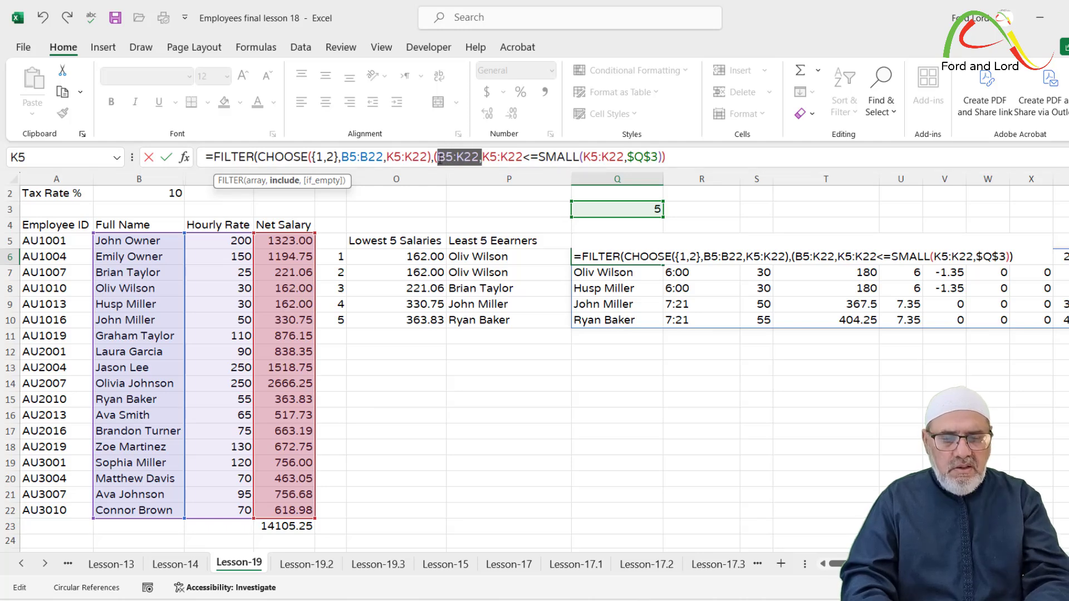
key(Delete)
key(End)
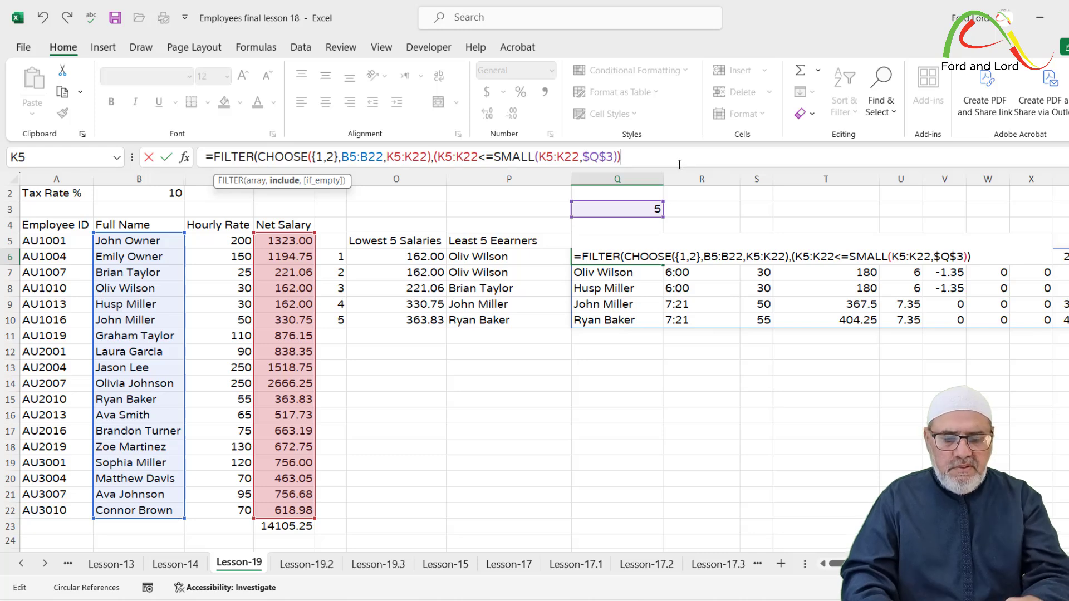
text())
key(Return)
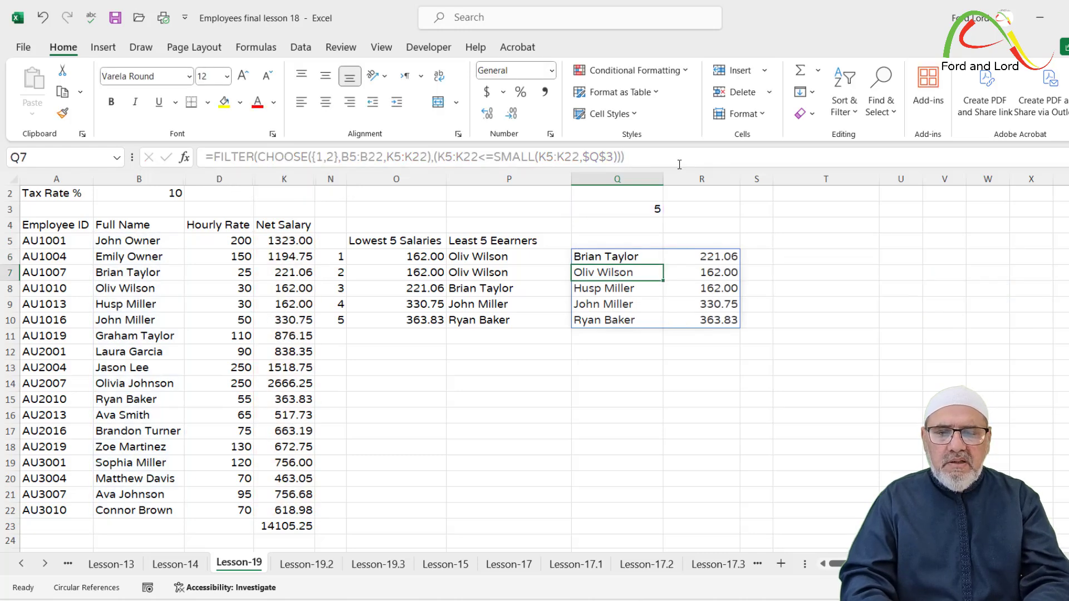
click(710, 346)
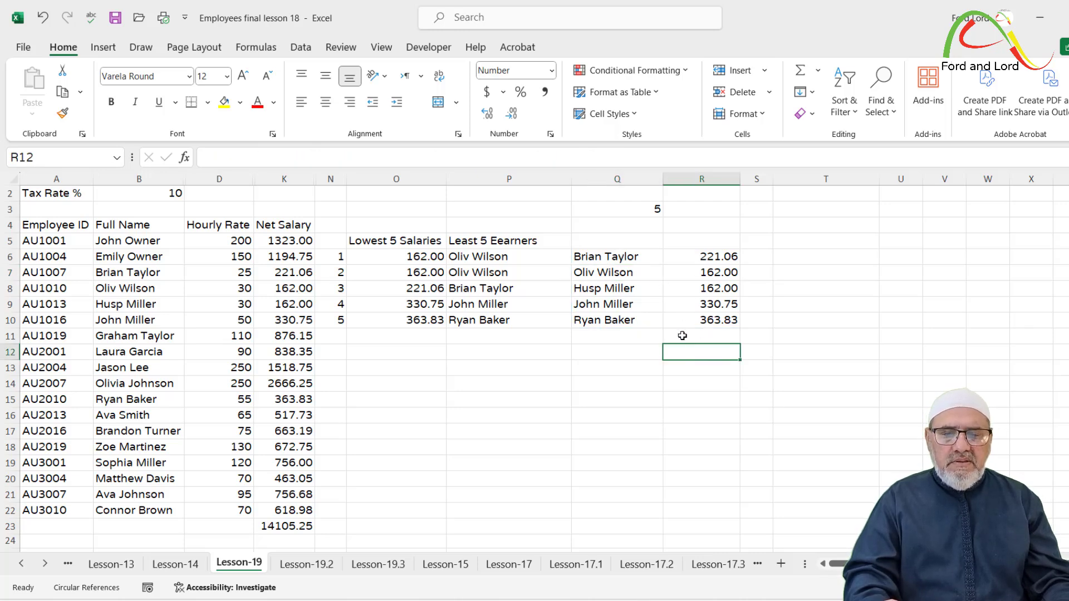
Test the two-column list by setting the number of lowest earners in Q3 to 6 and then 8
click(656, 210)
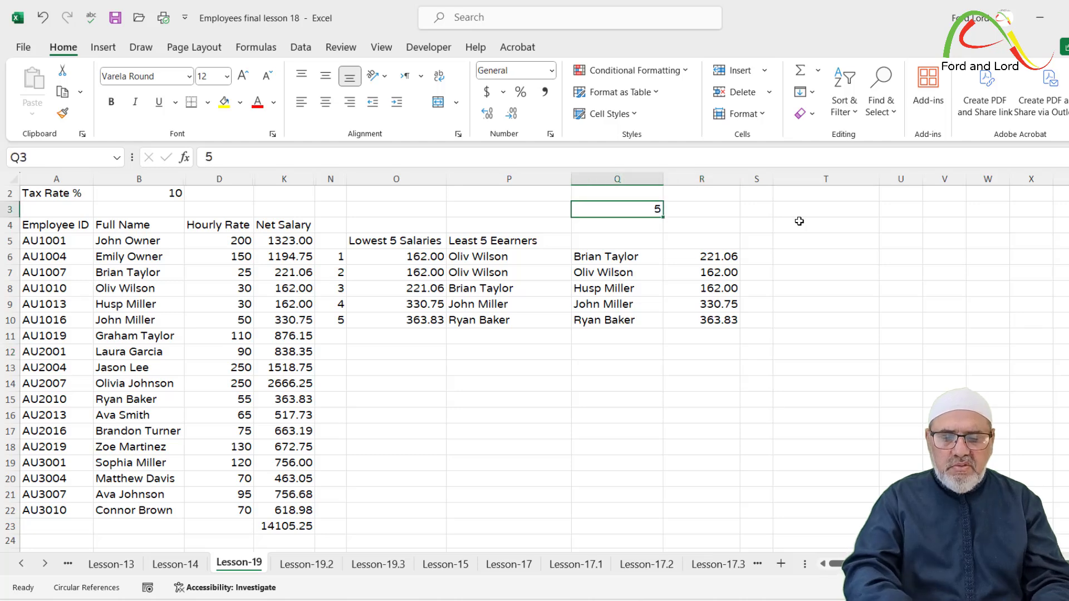
text(6)
key(Return)
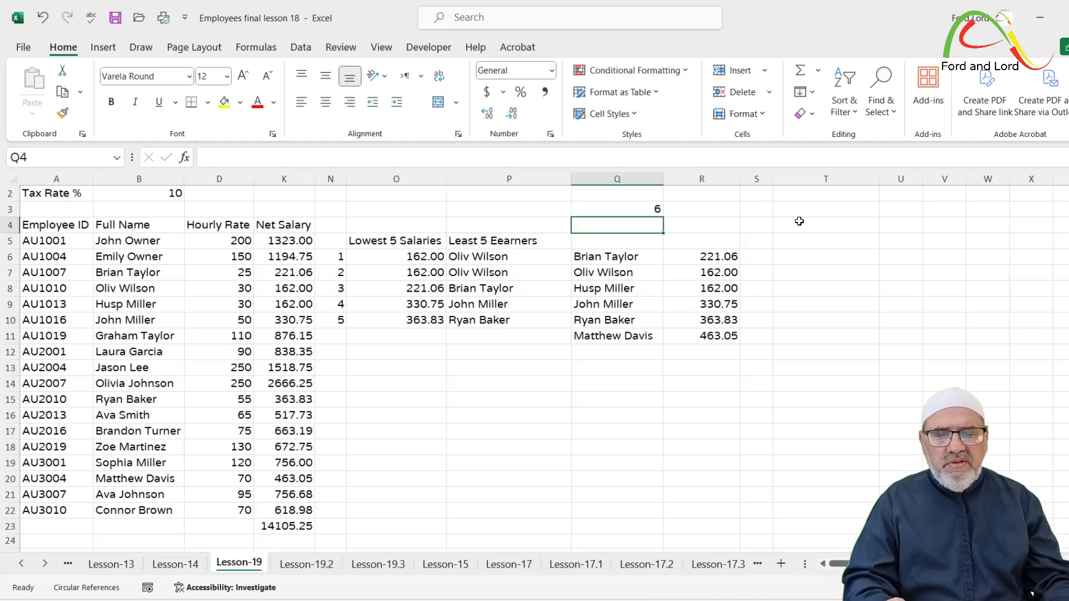
click(651, 210)
text(8)
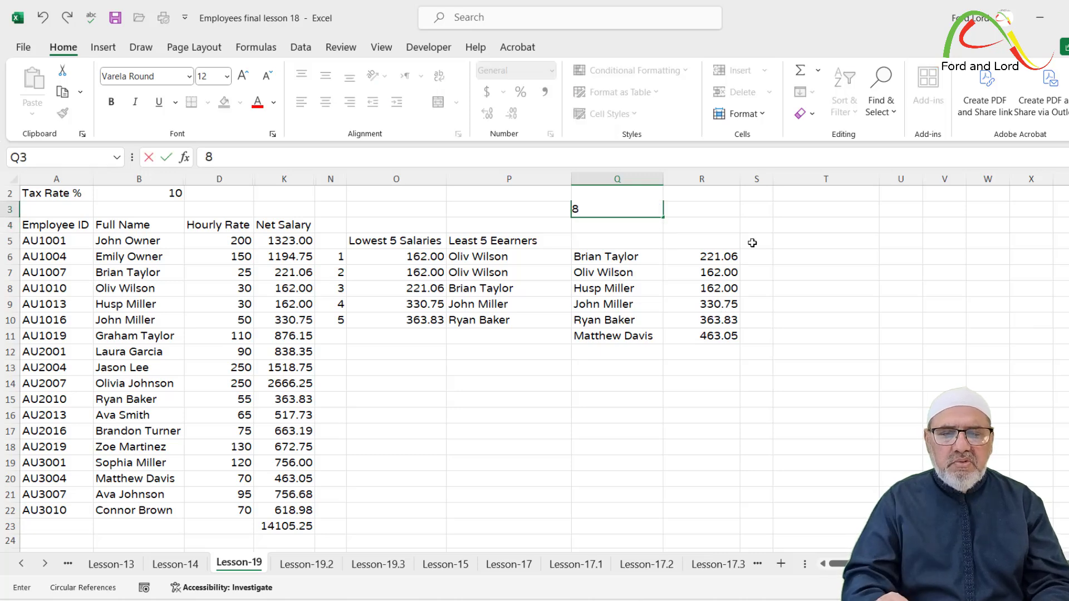
key(Return)
Try 2 as the number of lowest earners in Q3 and restore it to 5
click(653, 210)
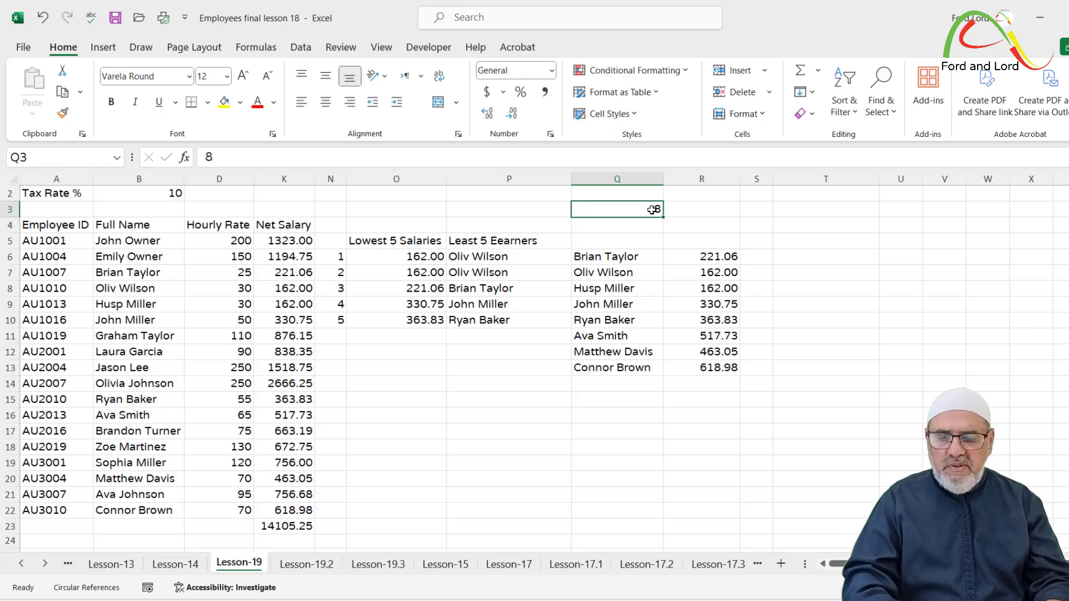
text(2)
key(Return)
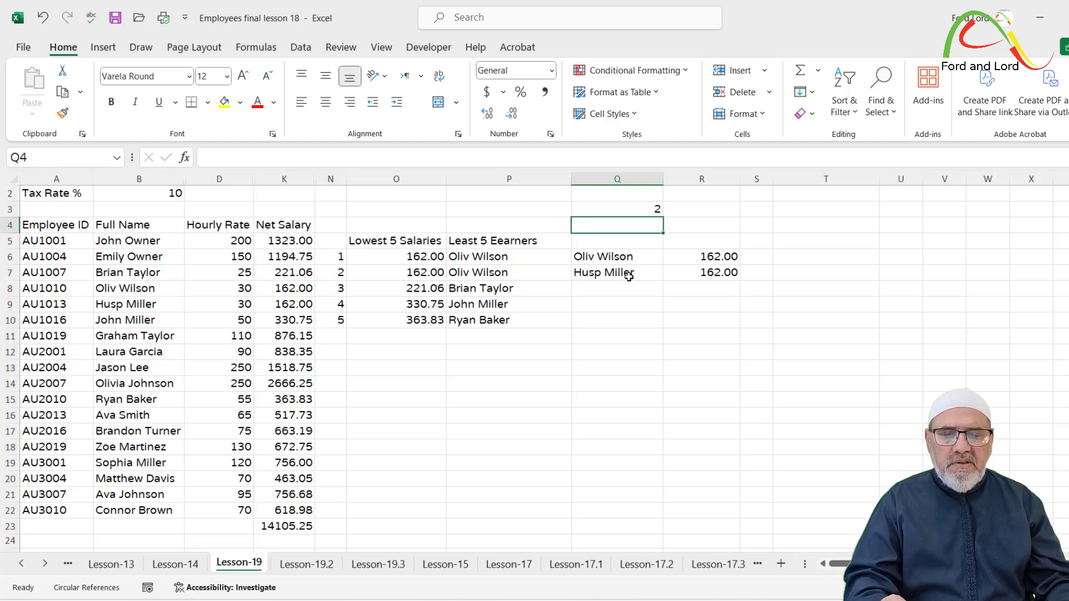
click(645, 207)
text(5)
key(Return)
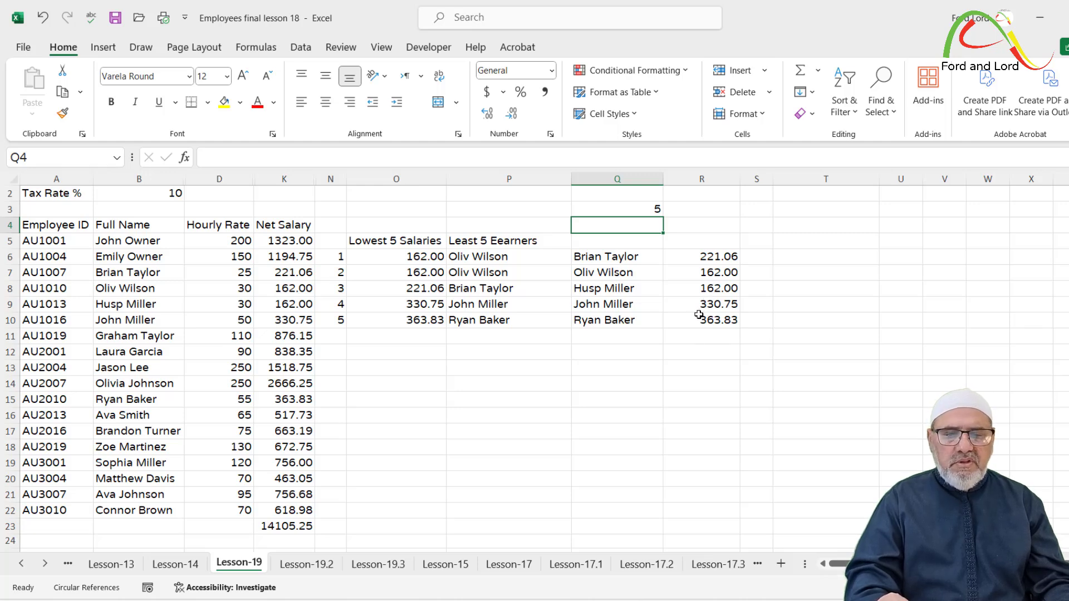
click(651, 210)
click(726, 221)
text(8)
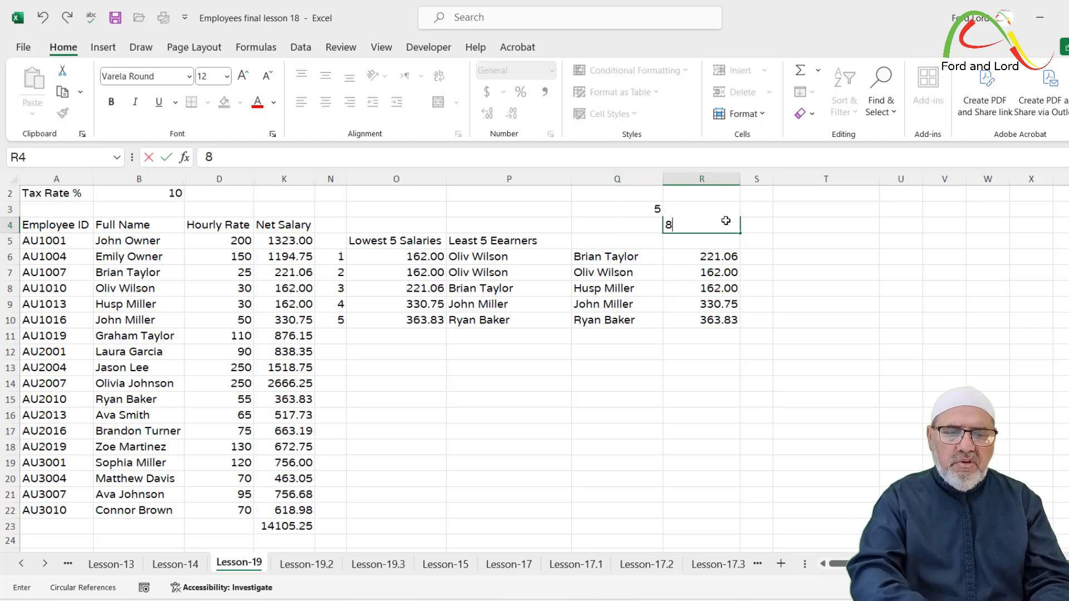
key(Return)
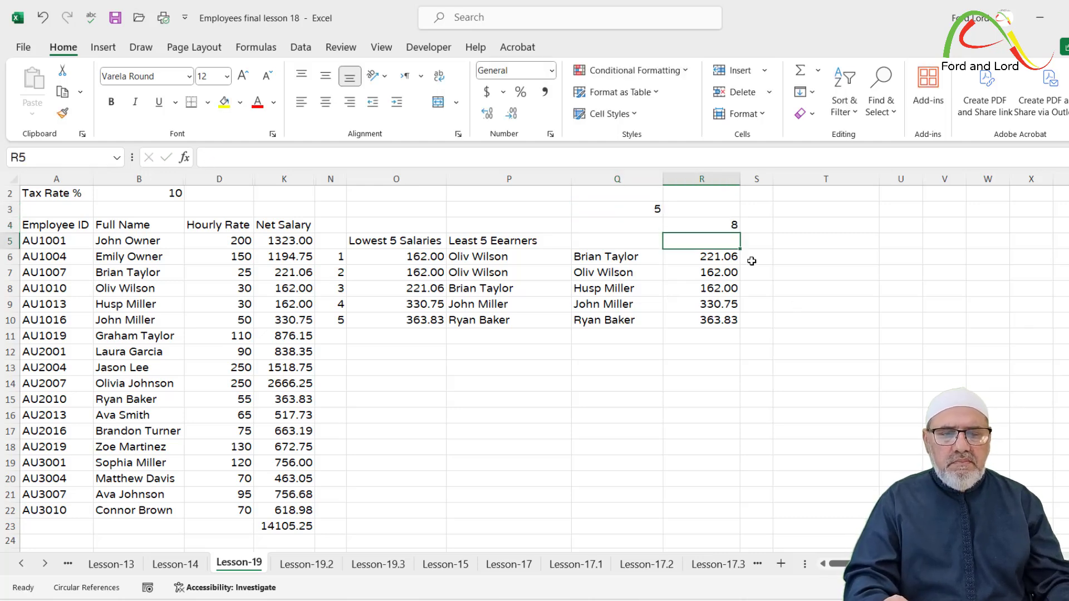
click(733, 226)
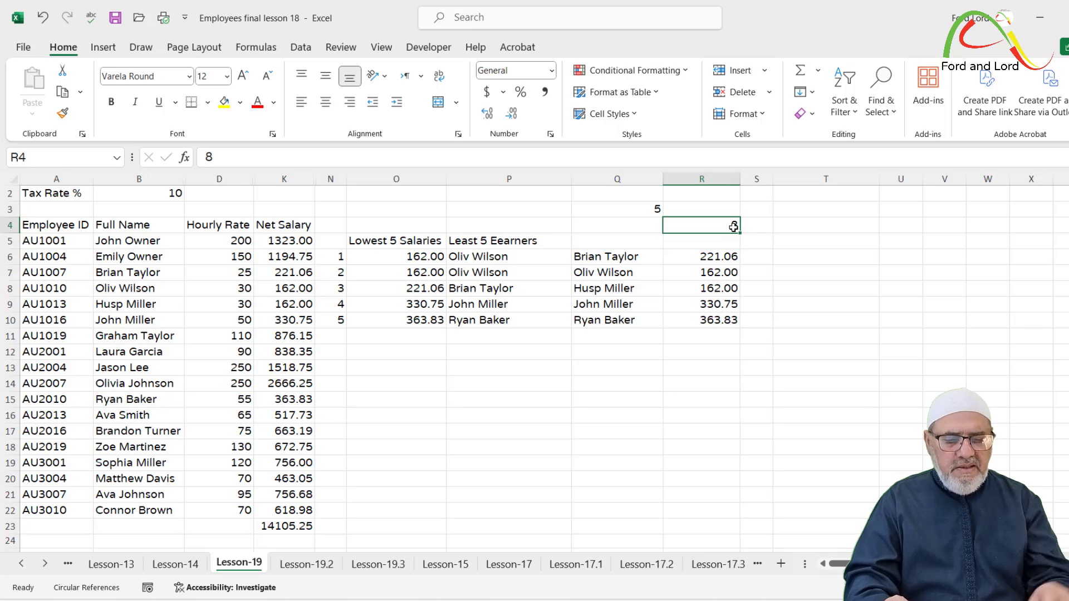
Set the number of lowest earners in Q3 to 8
click(649, 208)
text(8)
key(Return)
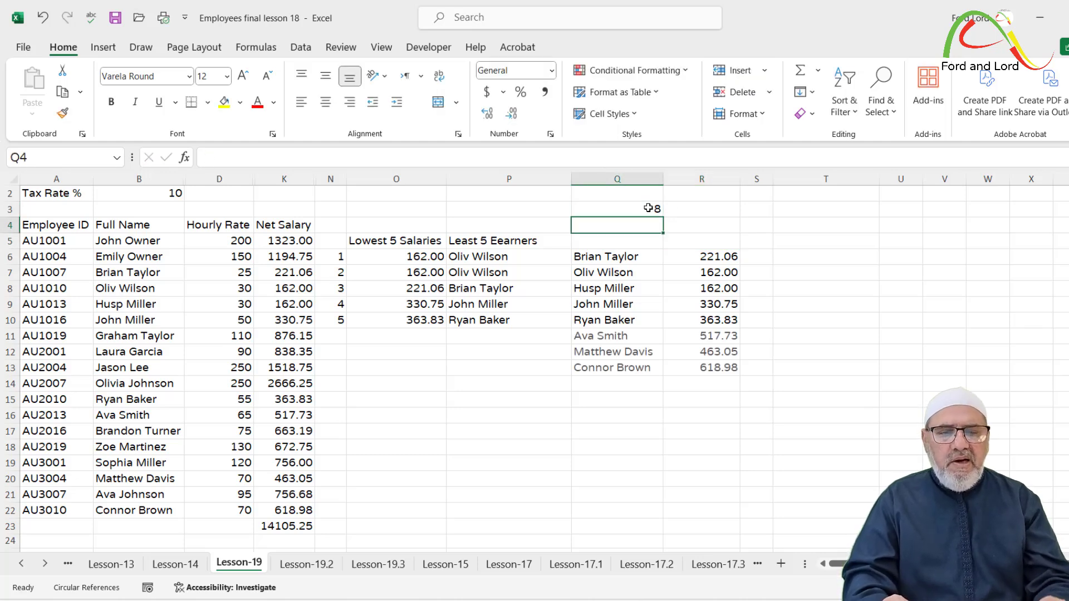
click(736, 418)
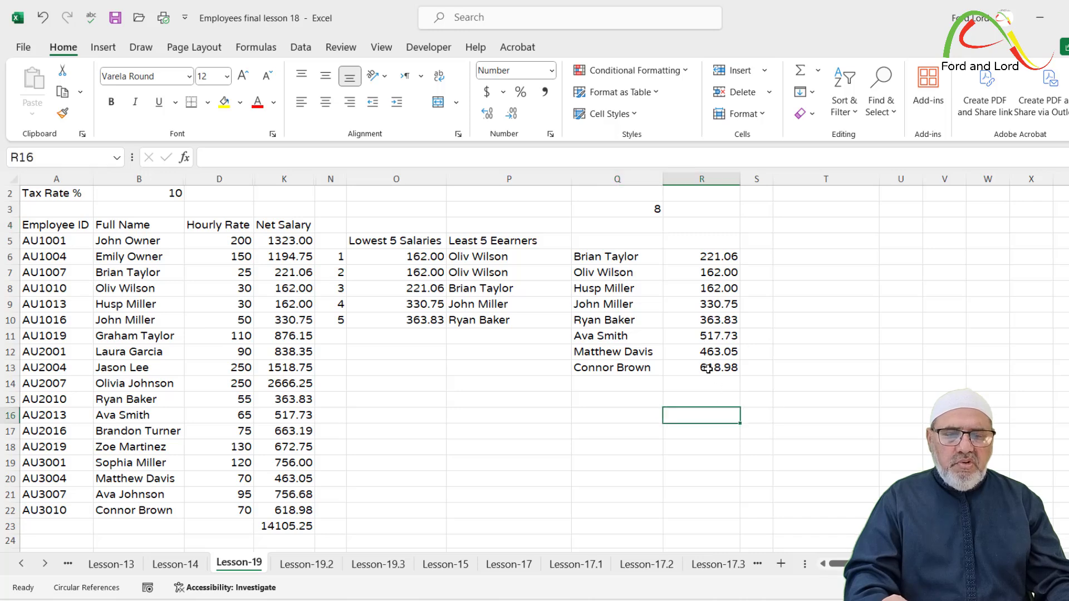
Wrap the Q6 formula in SORT with sort index 2 and sort order 1 to order the list by ascending net salary
click(612, 254)
click(214, 156)
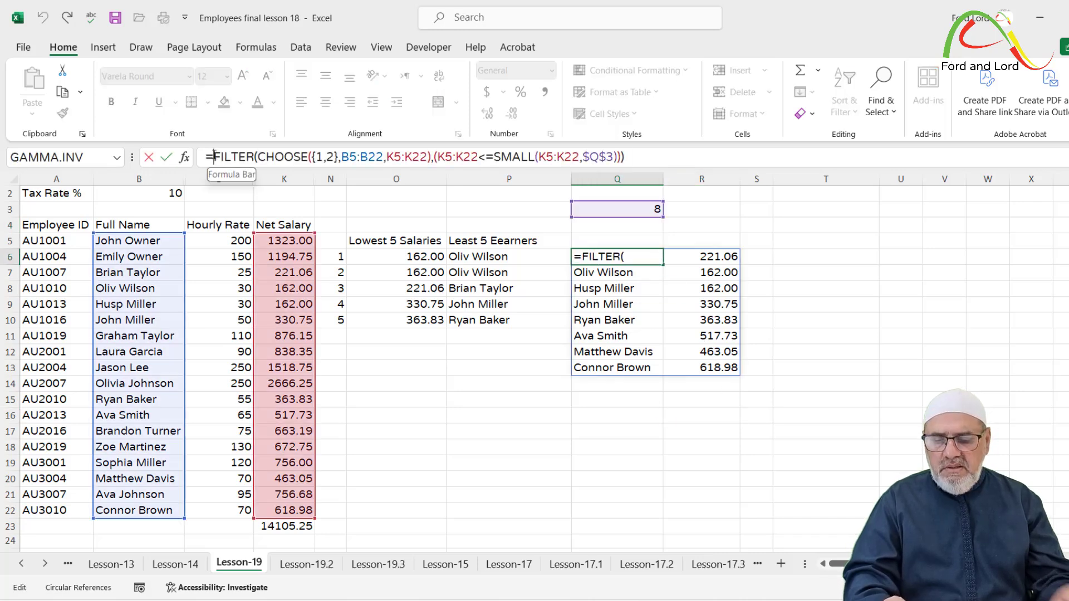
text(SORT()
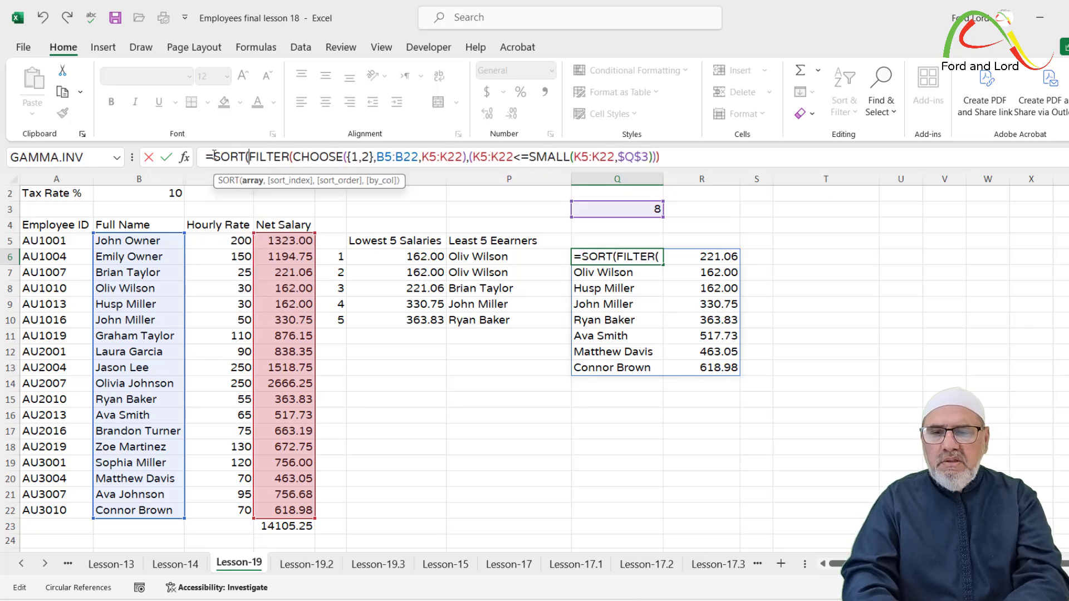
click(669, 160)
text(,2)
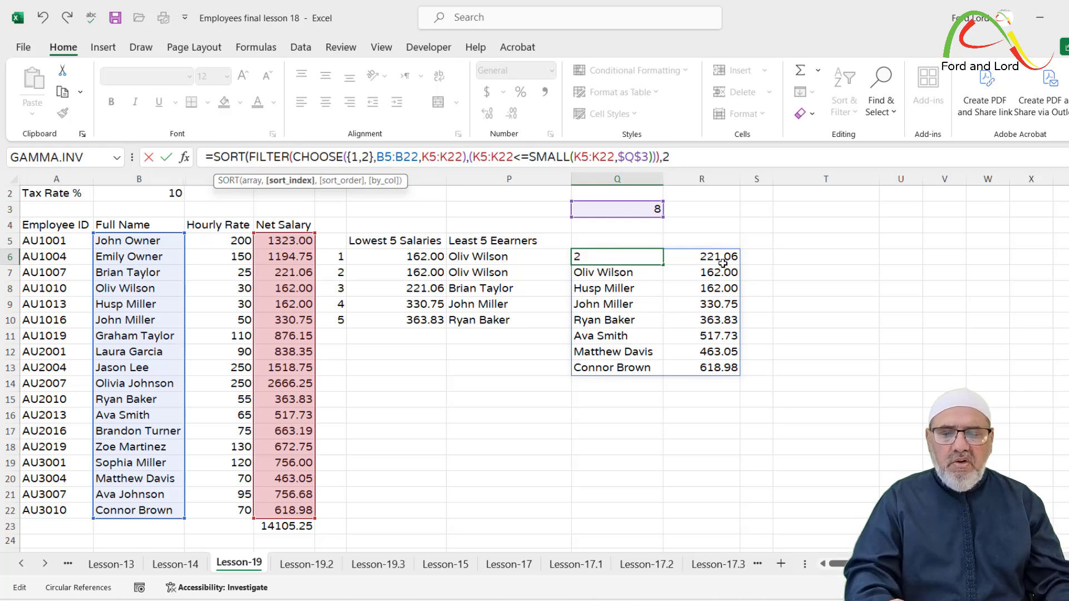
text(,1)
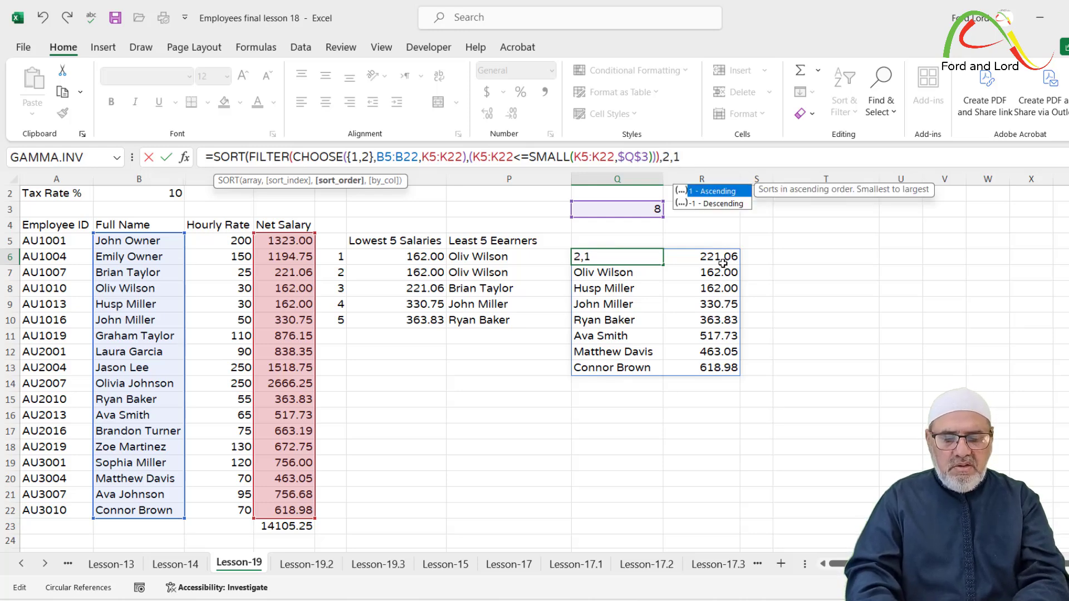
text())
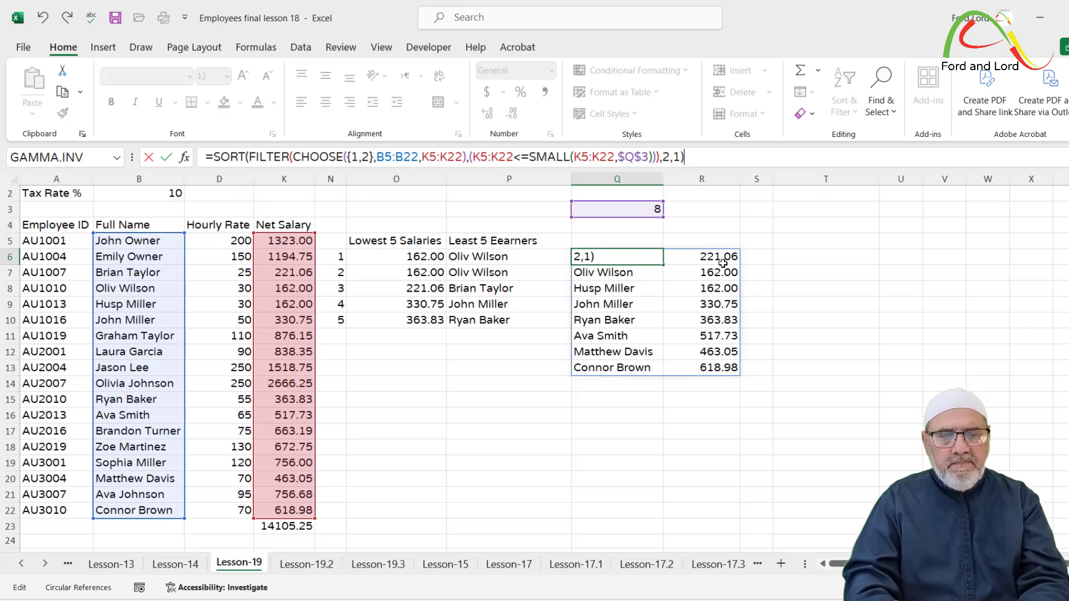
key(Return)
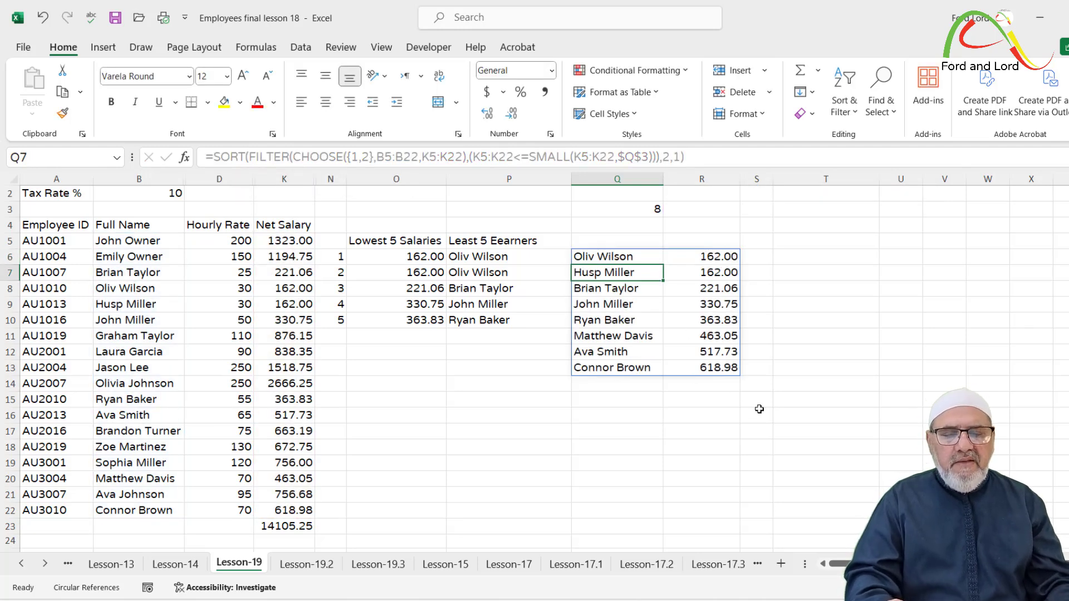